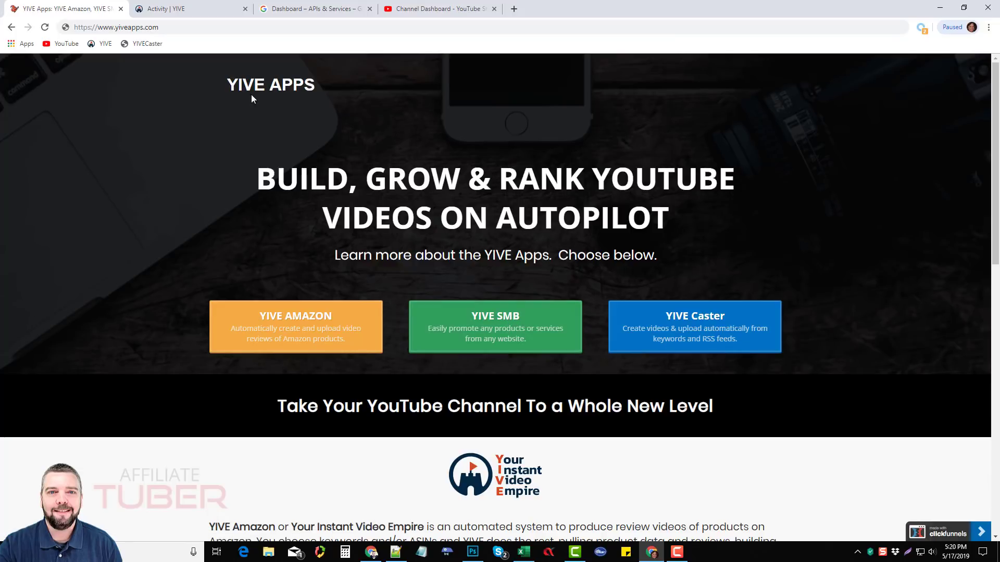
Open the YIVE account settings and examine them down to the Amazon Associate Tag entry.
left_click(165, 8)
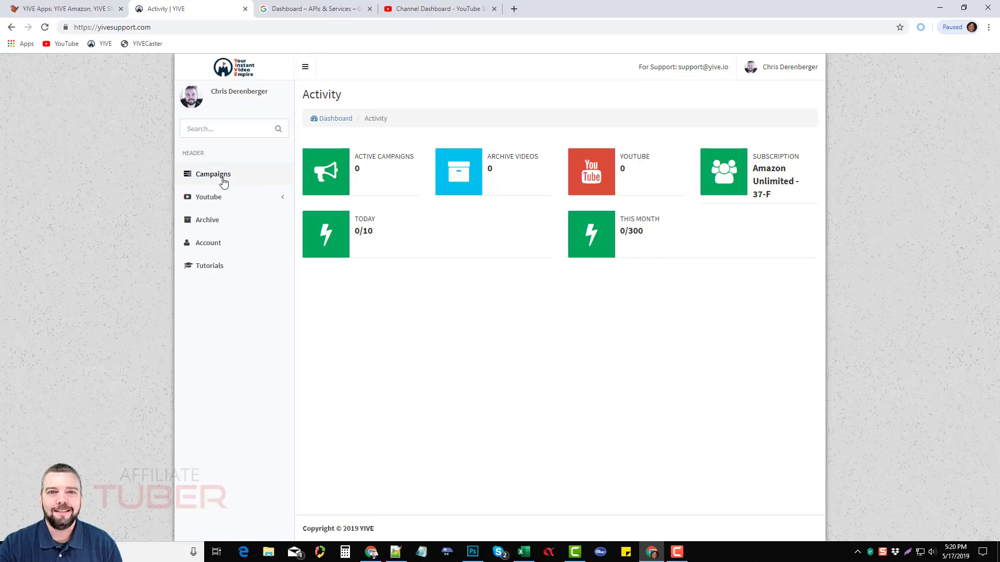
left_click(206, 244)
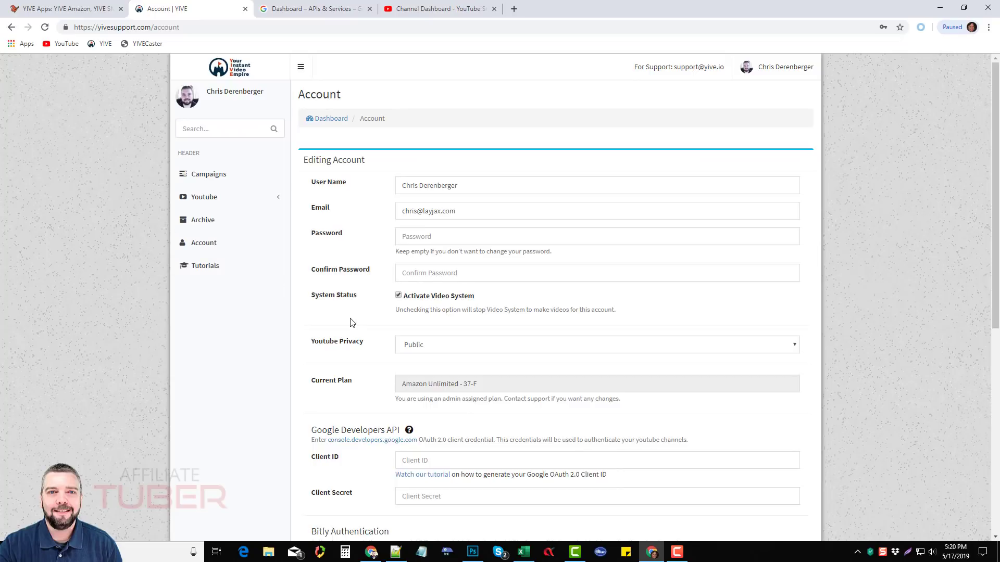
scroll(351, 322, "down", 5)
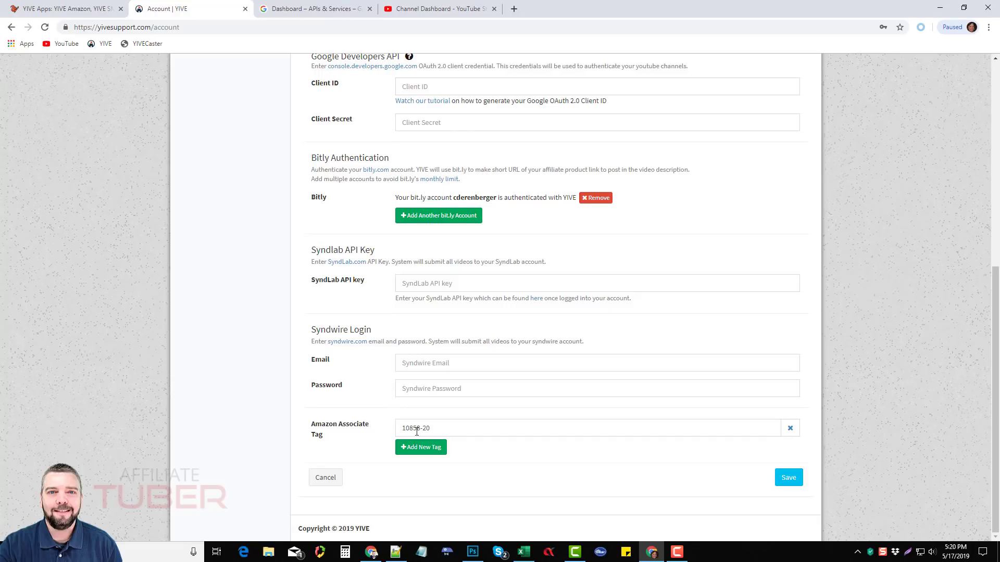
scroll(341, 398, "up", 7)
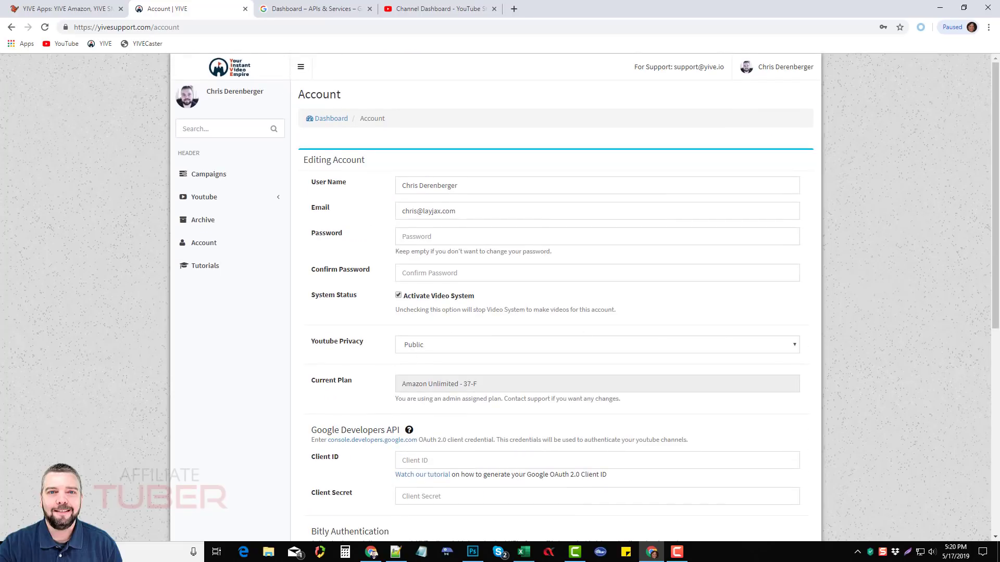
key("F10")
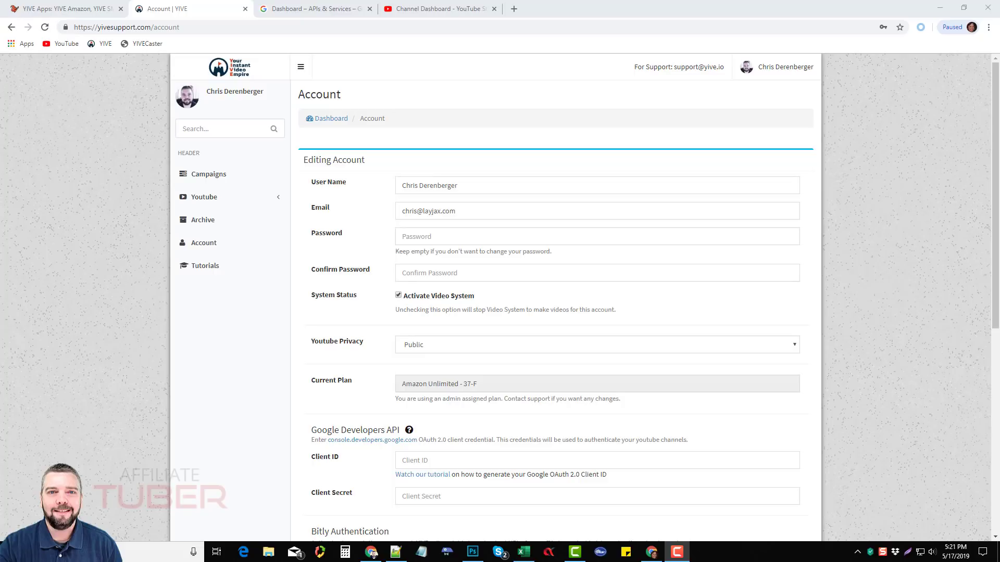
scroll(919, 342, "down", 7)
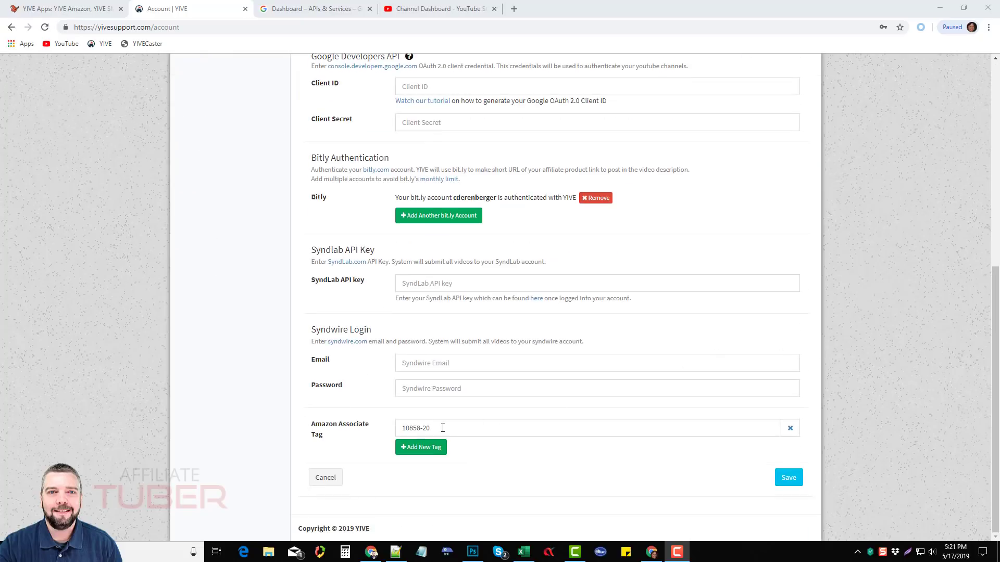
left_click_drag(439, 427, 398, 426)
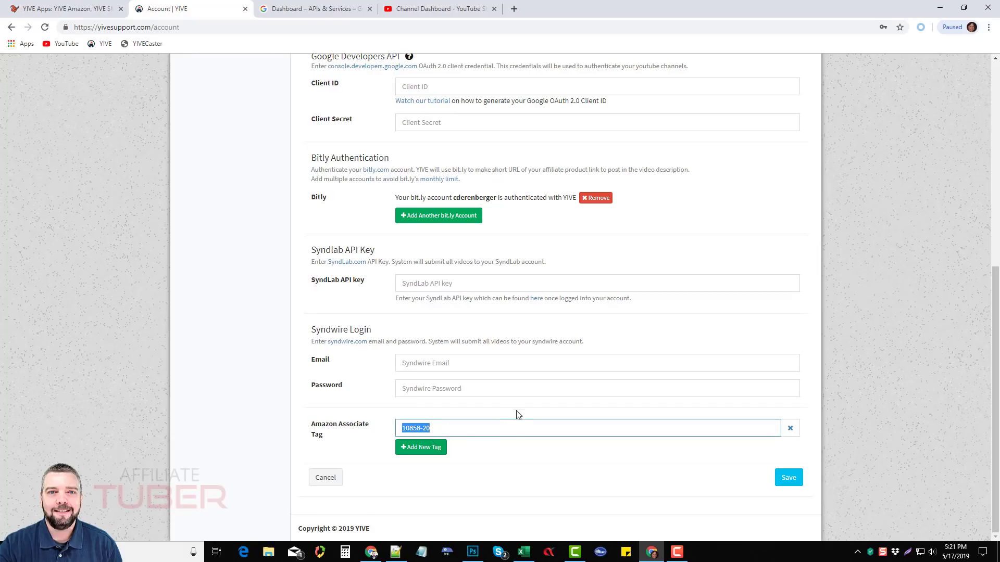
scroll(405, 359, "up", 1)
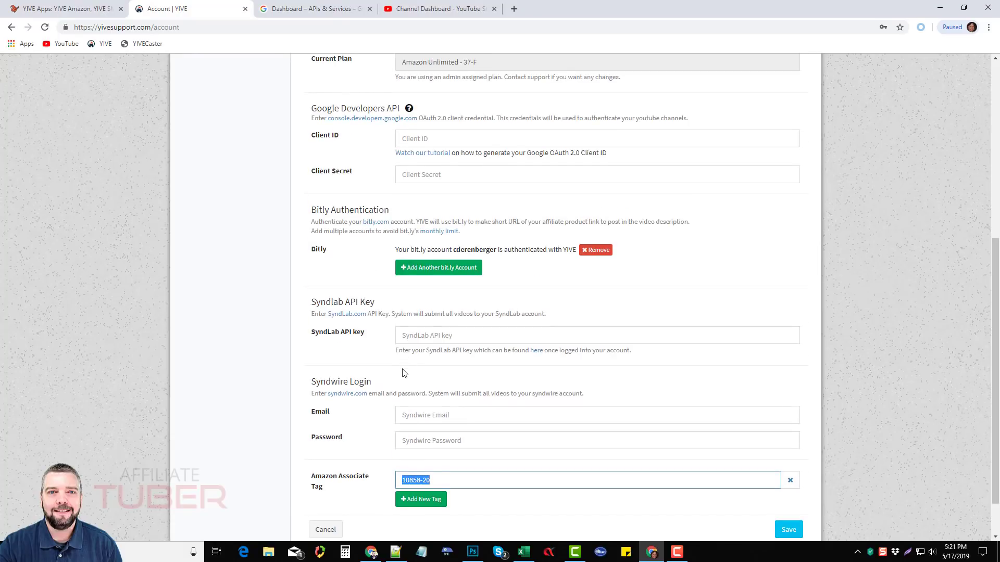
left_click(402, 383)
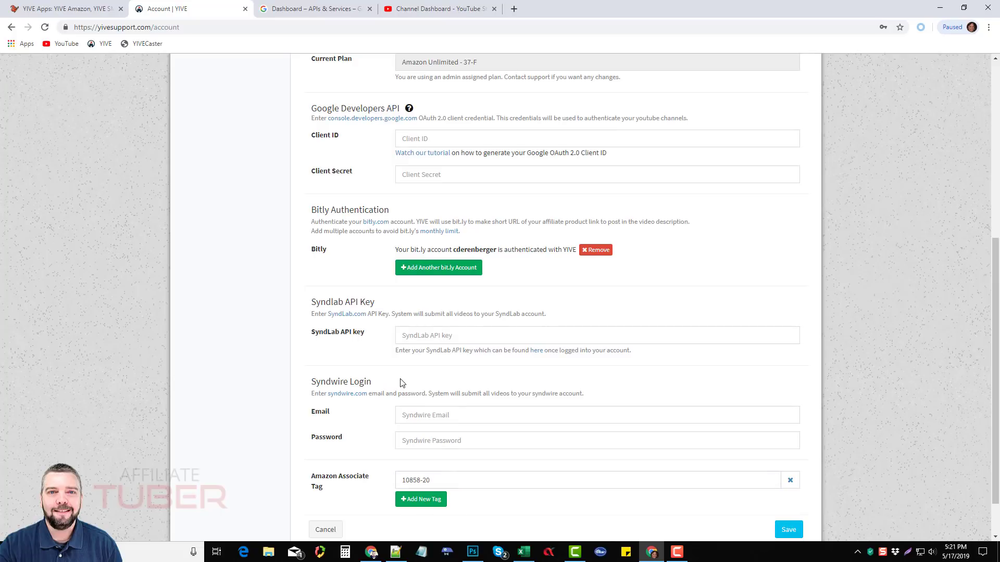
Examine the Syndwire login, SyndLab API key, Bitly and Google Developers API sections of the account settings.
double_click(321, 382)
left_click_drag(313, 302, 345, 302)
left_click(428, 333)
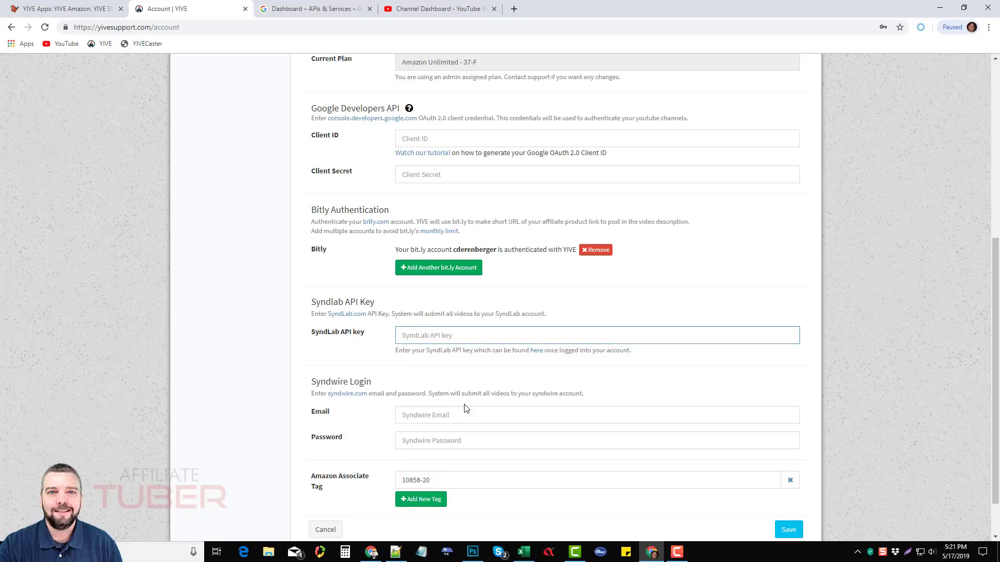
scroll(511, 391, "up", 2)
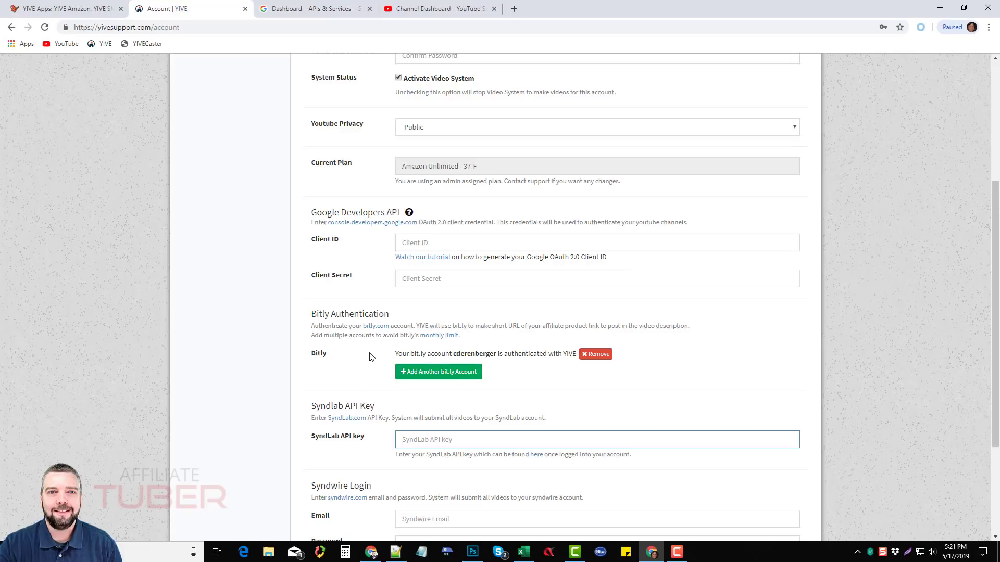
scroll(357, 349, "up", 1)
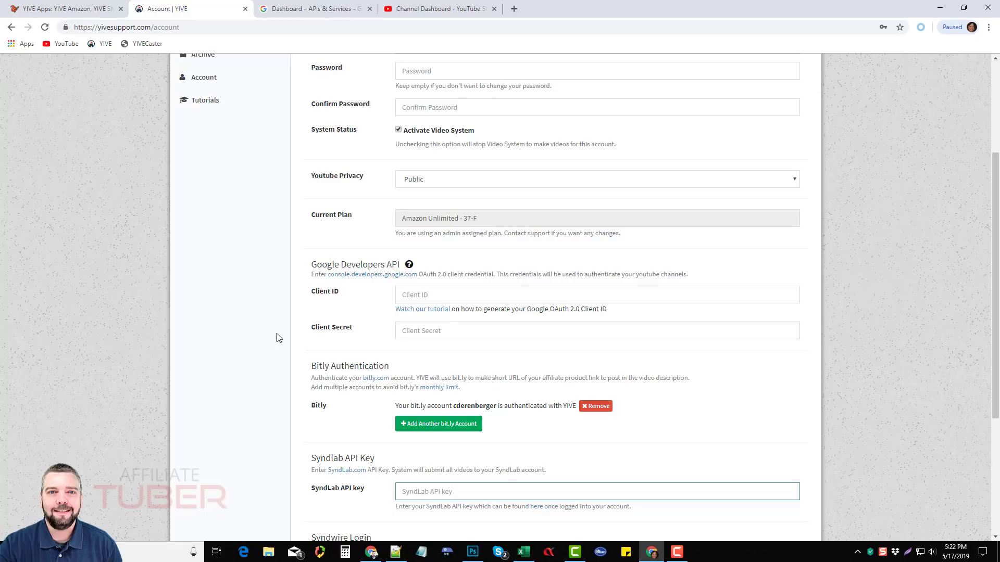
Review the YouTube Privacy options, keeping Public, and switch Activate Video System off and back on.
scroll(274, 339, "up", 3)
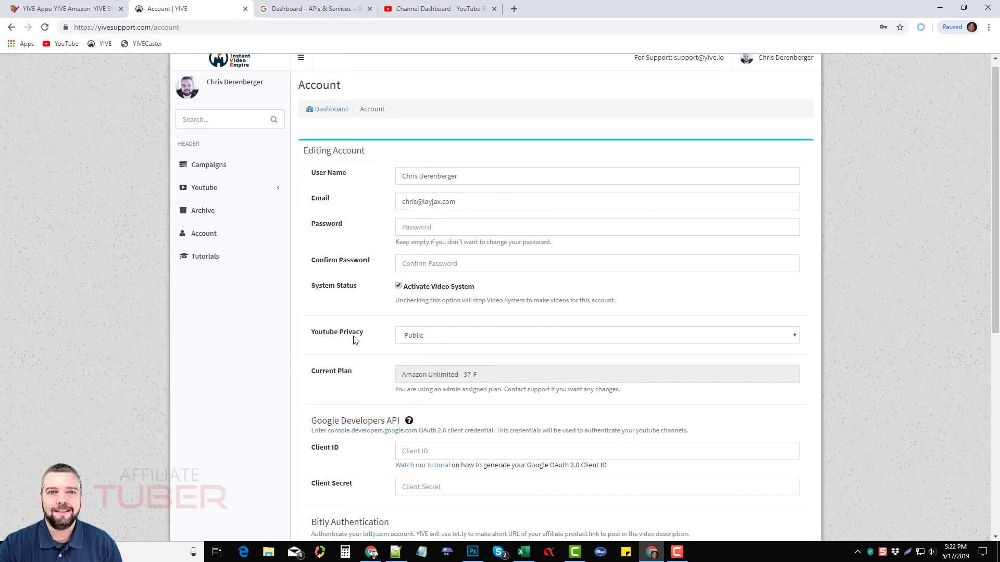
left_click(432, 338)
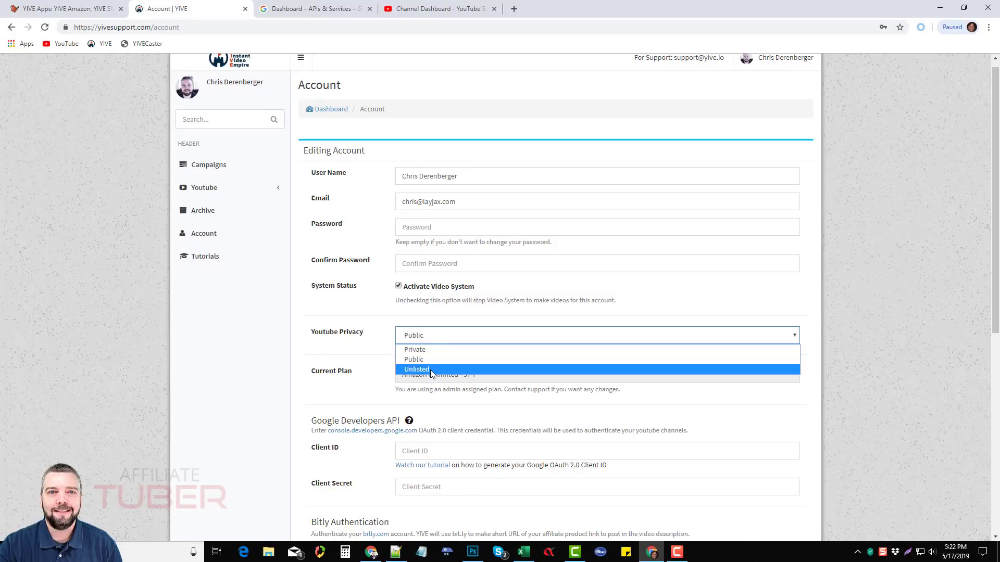
left_click(425, 359)
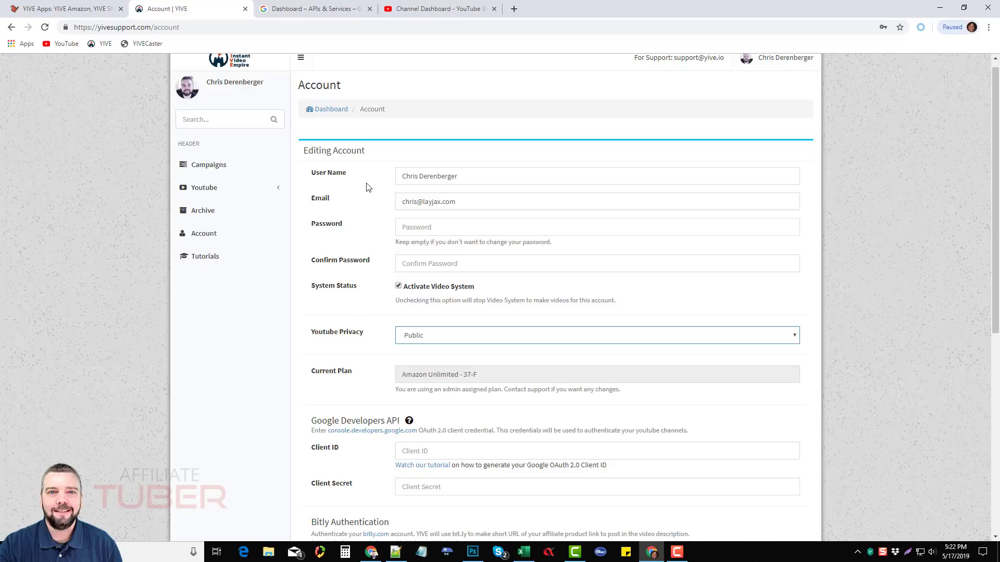
left_click(399, 287)
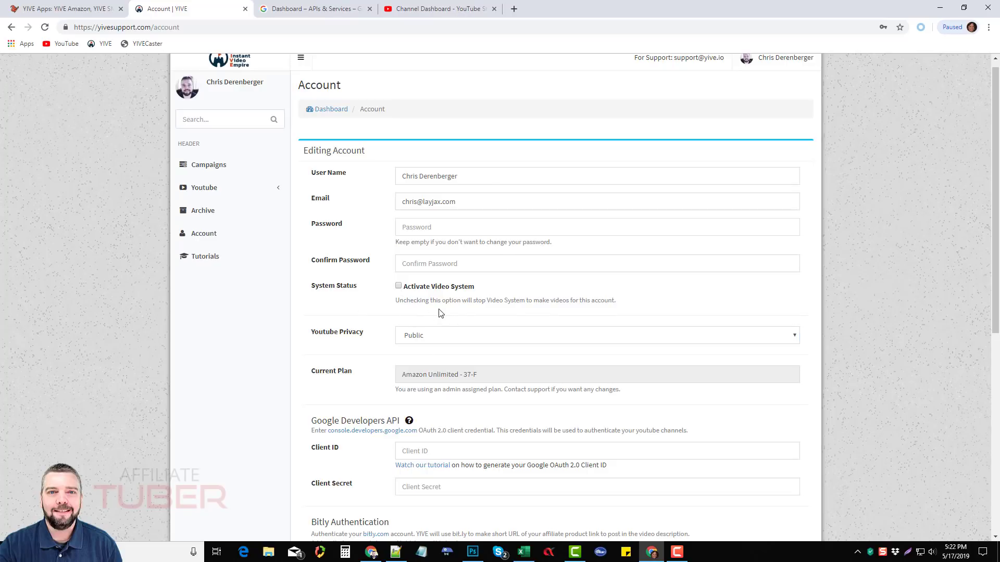
left_click(399, 287)
scroll(434, 329, "up", 1)
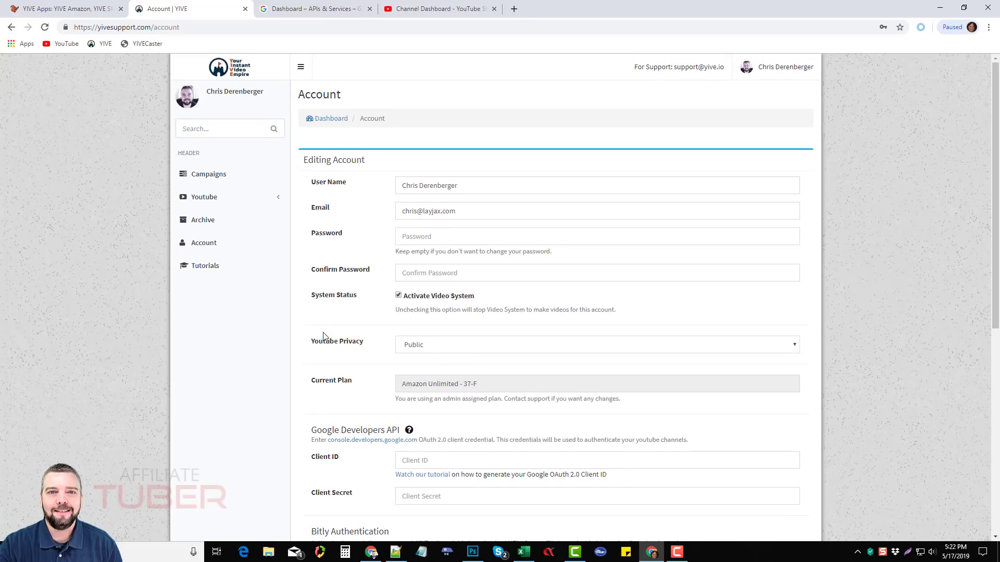
Start adding a new Google API key in YIVE and expand the instructions for generating the OAuth 2.0 client ID.
left_click(212, 200)
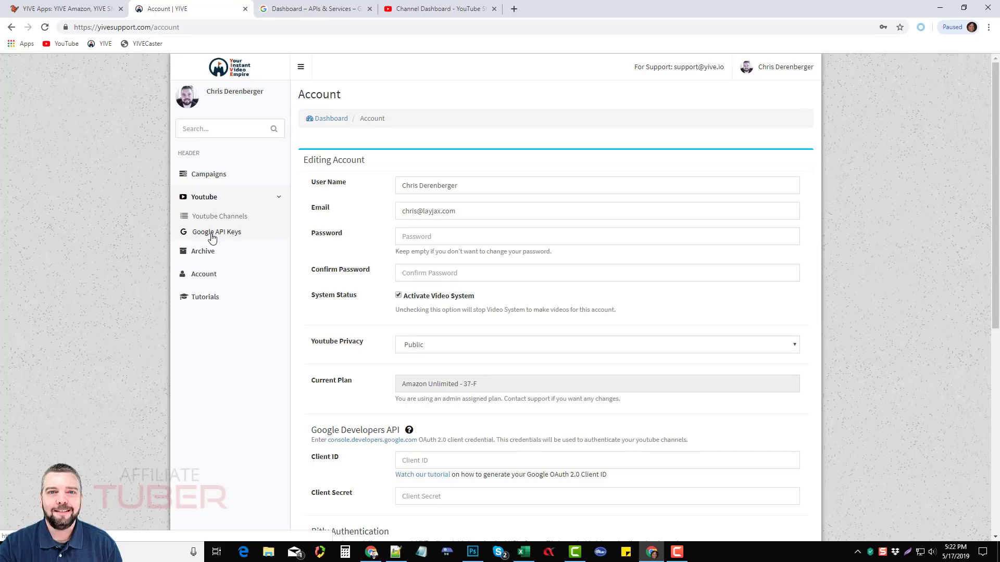
left_click(212, 234)
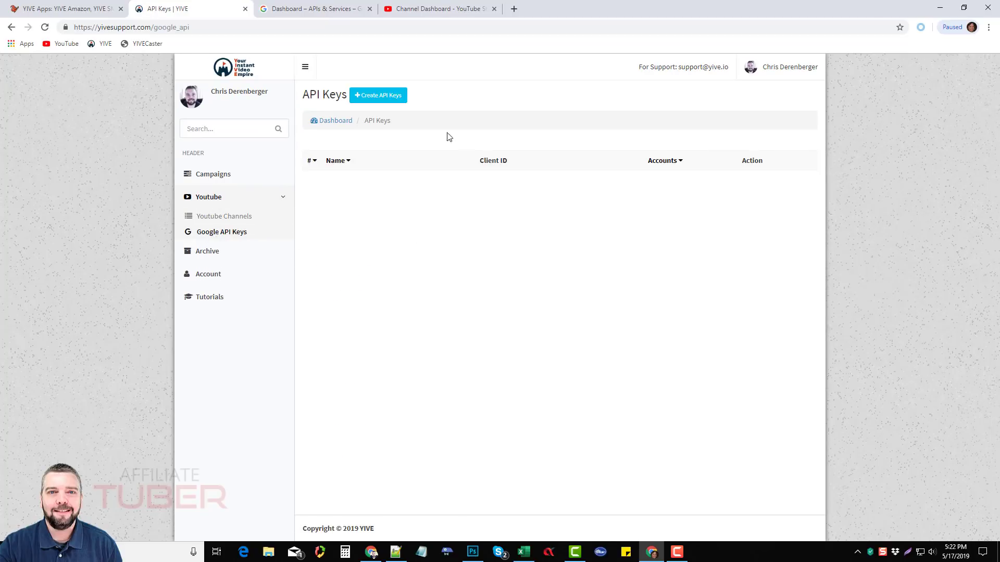
left_click(384, 100)
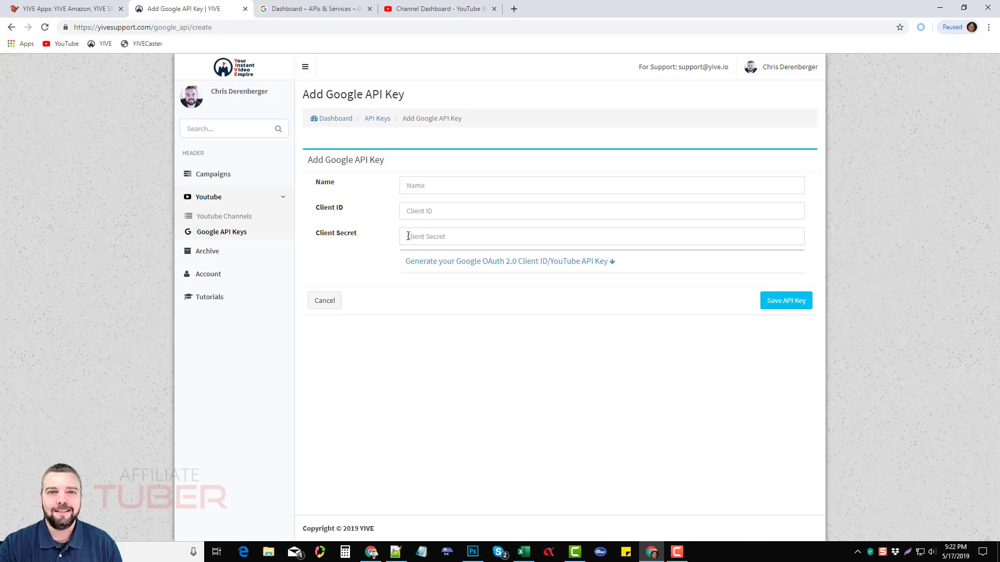
left_click(604, 266)
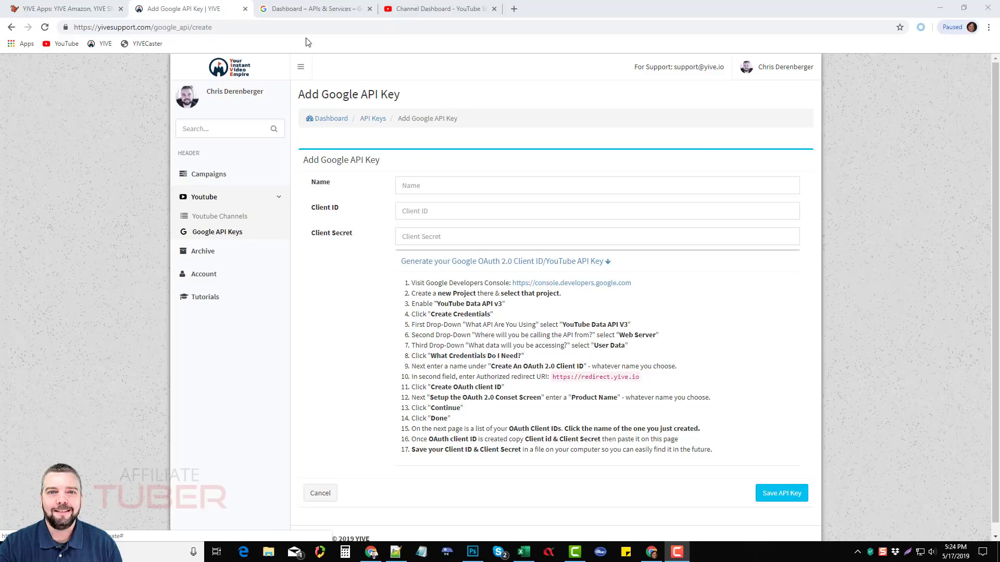
Switch to the Google Developers Console, accept the Google Cloud Platform terms of service, and dismiss the menu tip and free-trial banner.
left_click(517, 283)
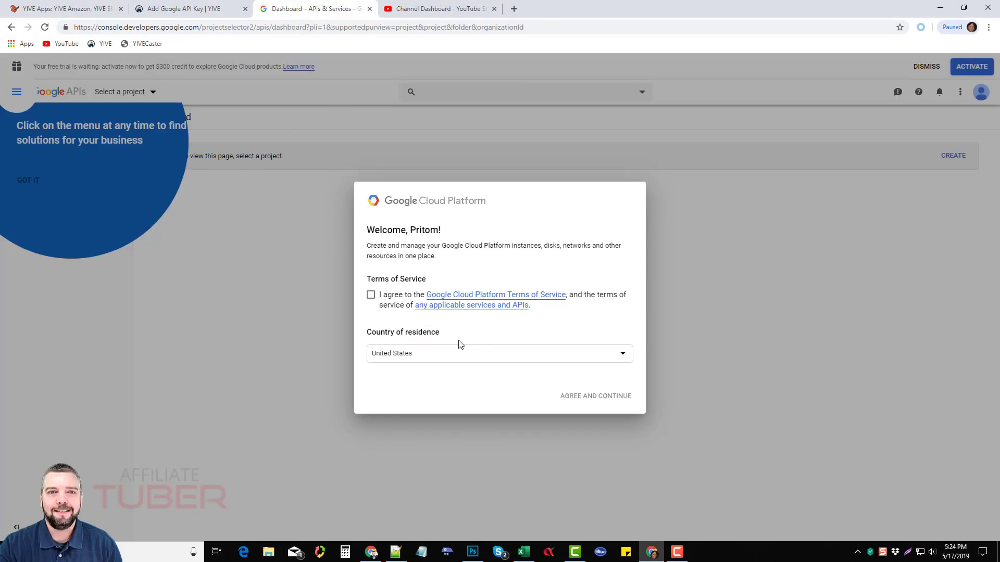
left_click(371, 295)
left_click(588, 397)
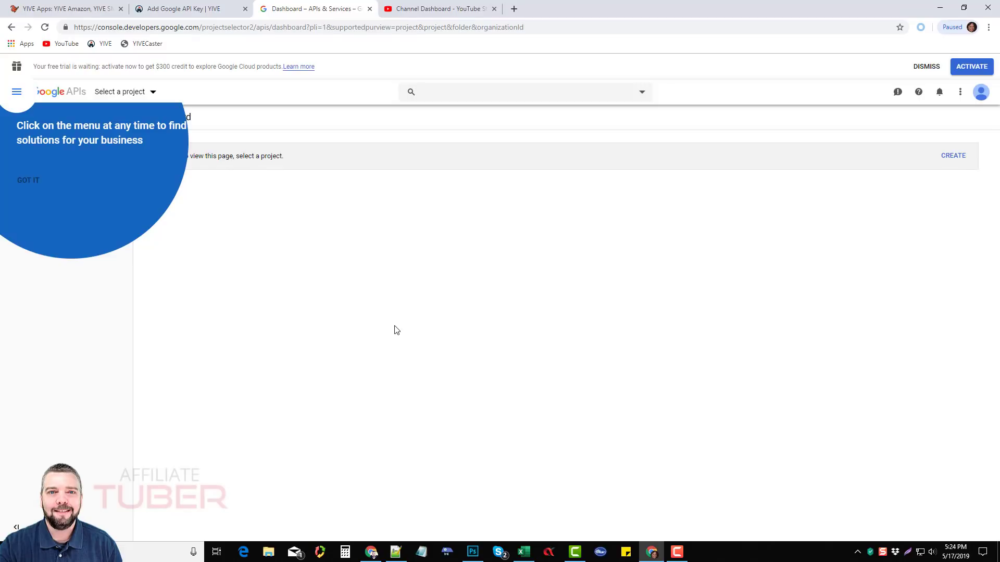
left_click(29, 182)
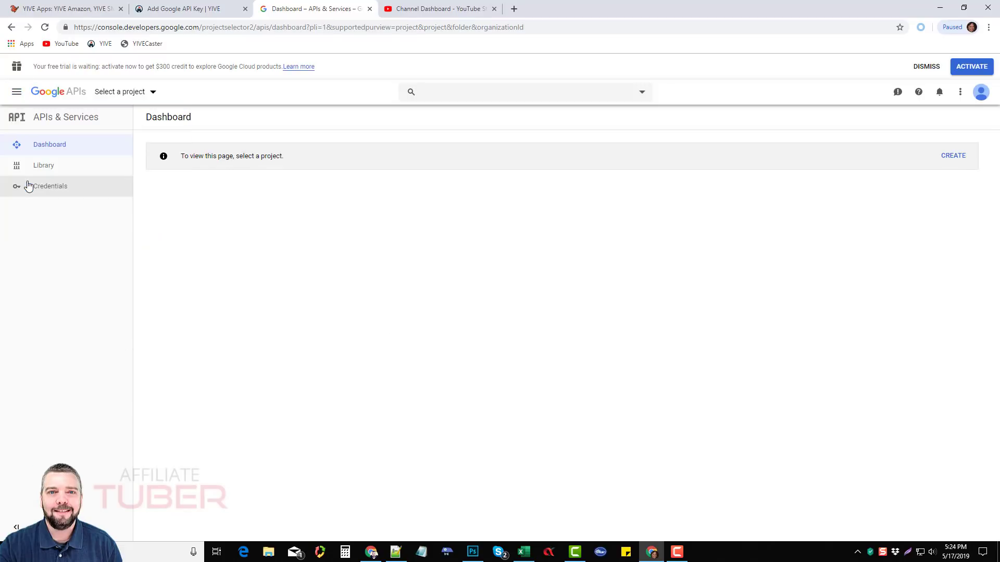
left_click(927, 67)
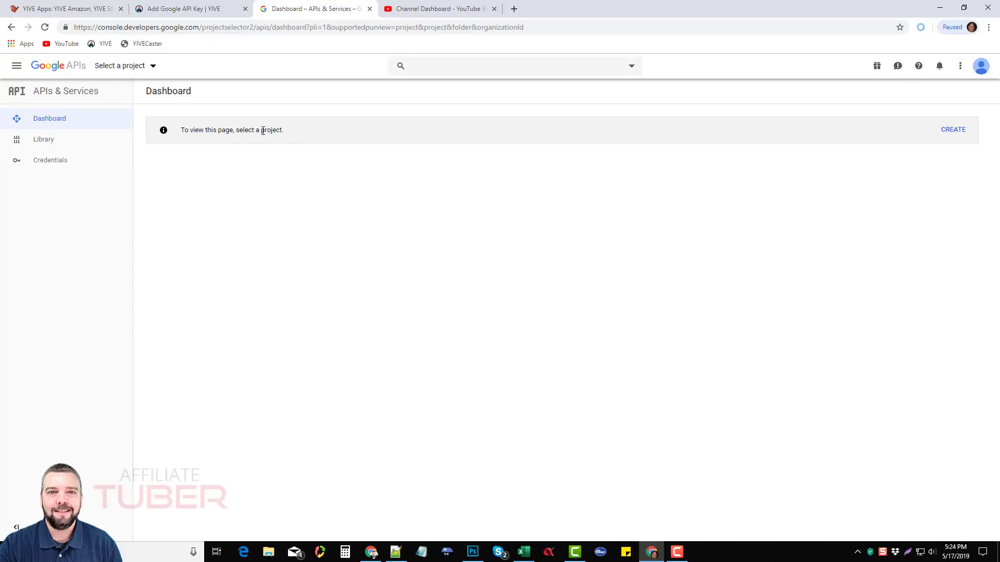
Create a new Google API project with the suggested name and no organisation, and close the notifications.
left_click(151, 67)
left_click(651, 165)
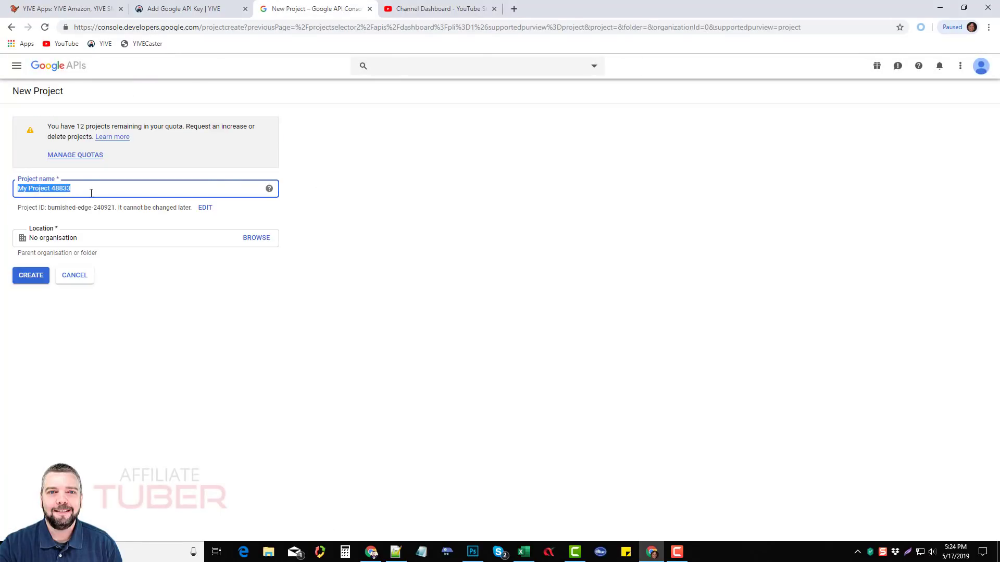
left_click(32, 277)
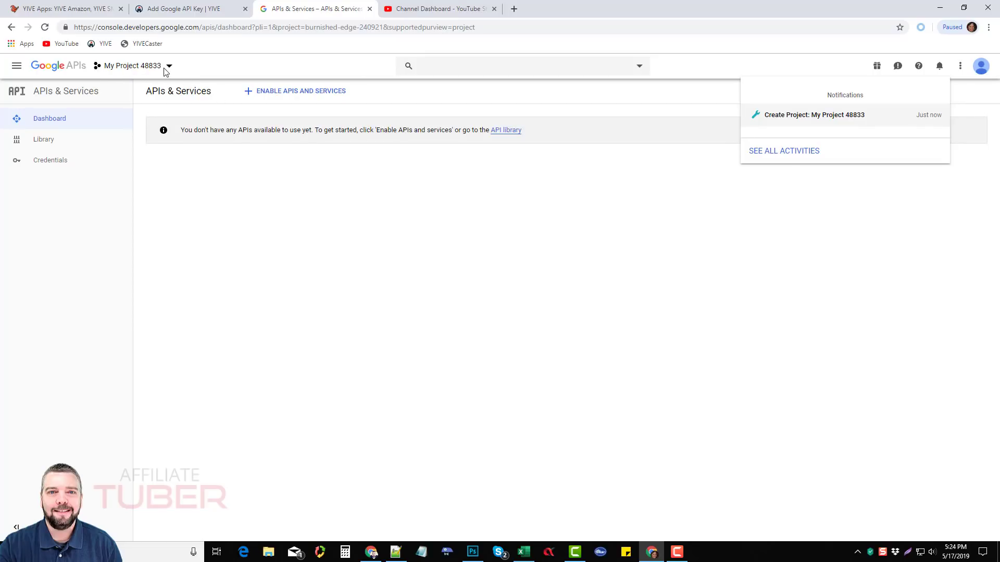
left_click(507, 296)
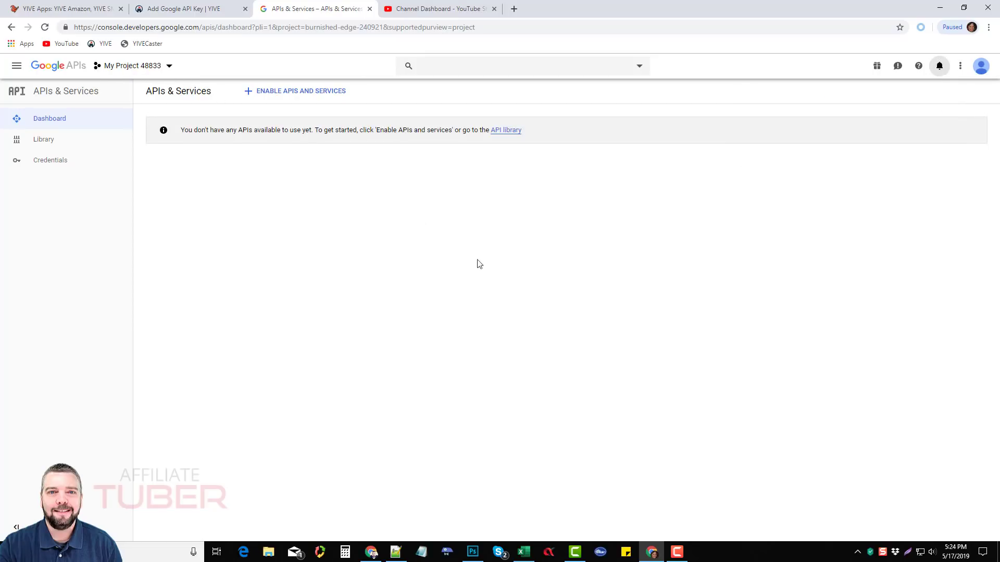
Find YouTube Data API v3 in the API Library and enable it for the project.
left_click(299, 95)
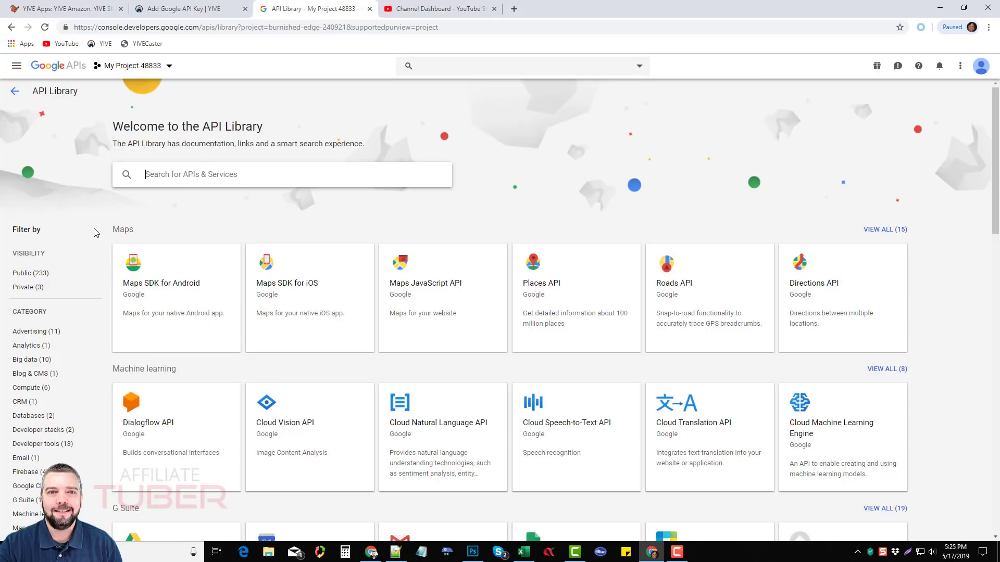
scroll(215, 225, "down", 7)
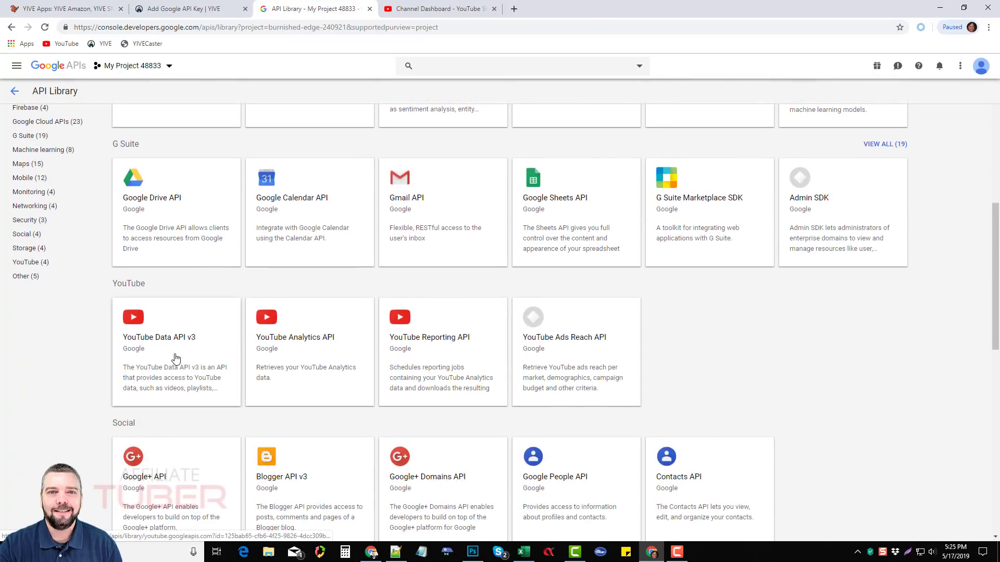
left_click(175, 358)
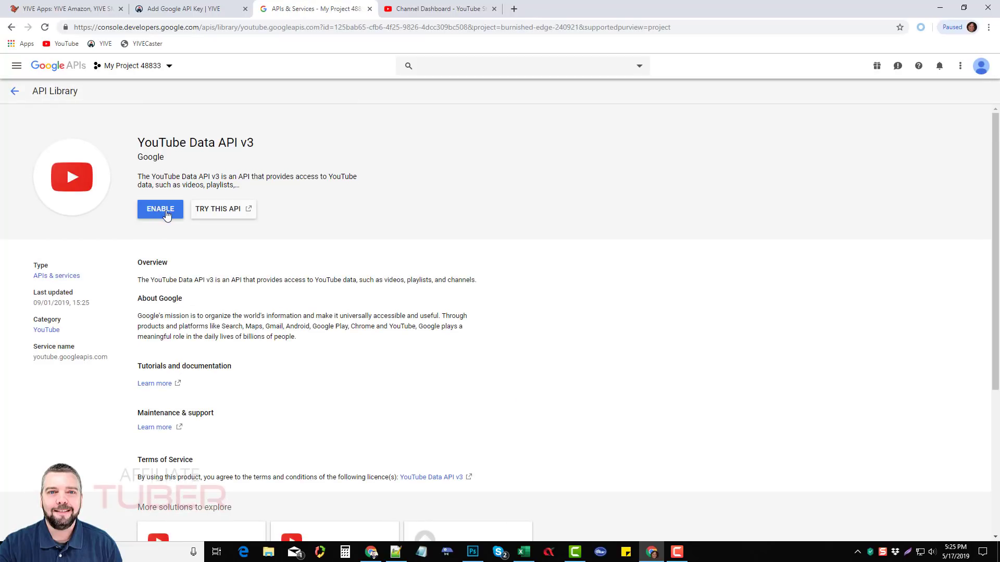
left_click(167, 215)
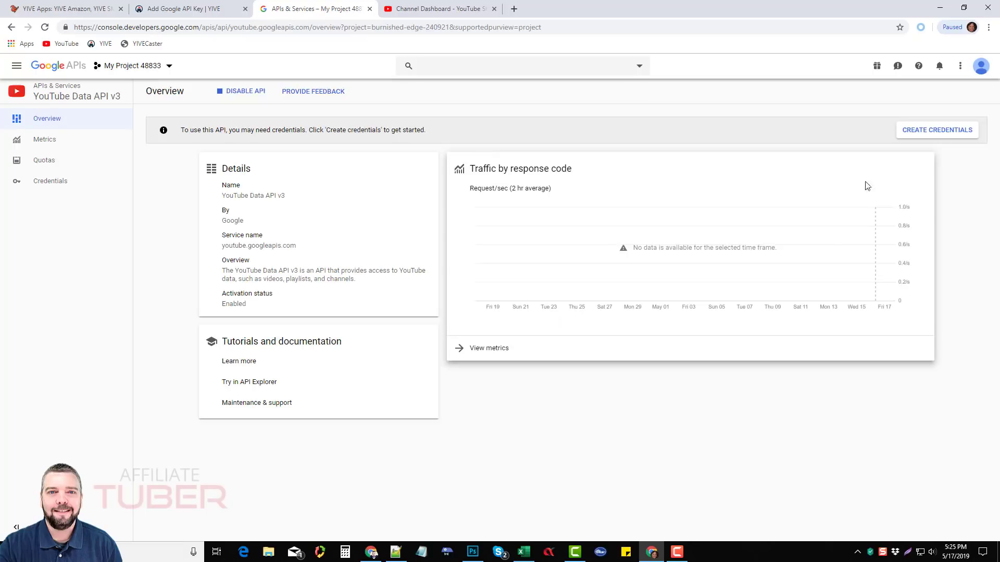
Start creating project credentials for YouTube Data API v3, called from Web browser (Javascript) and accessing User data.
left_click(937, 130)
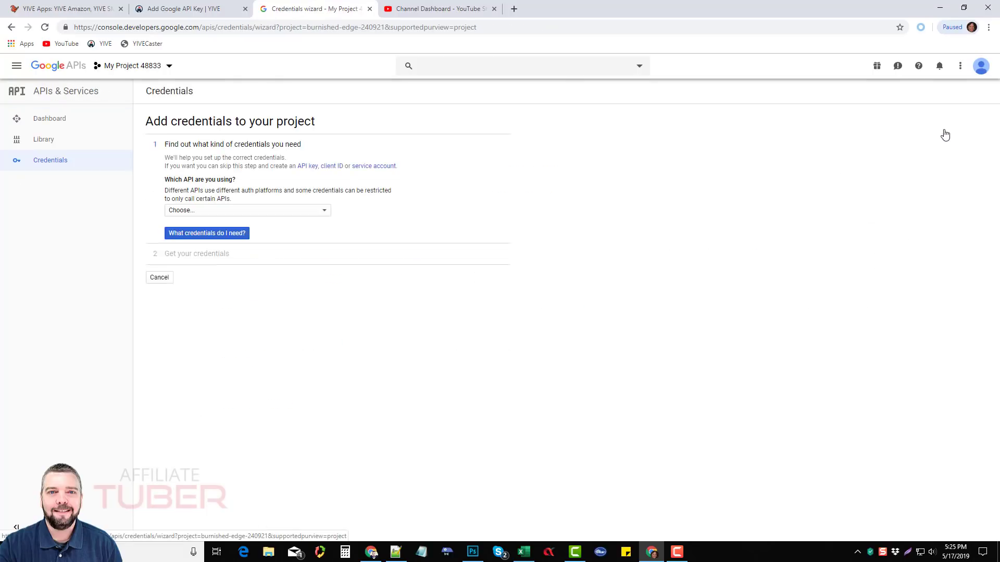
left_click(324, 212)
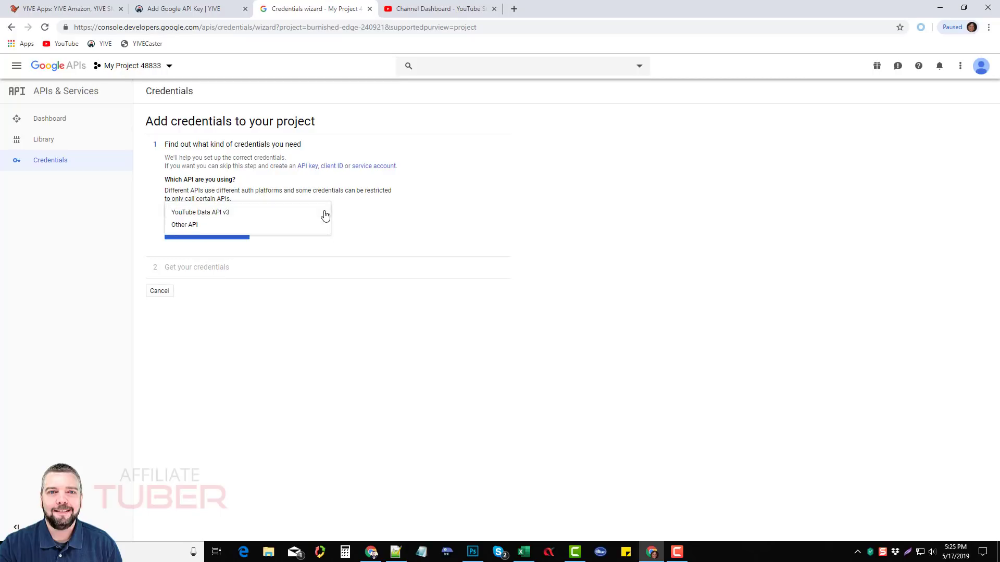
left_click(243, 214)
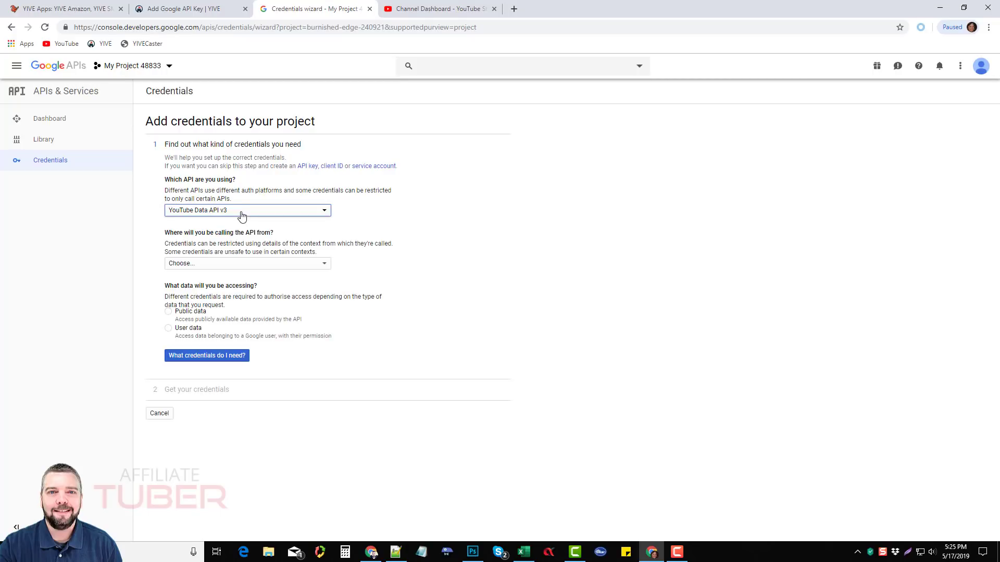
left_click(321, 264)
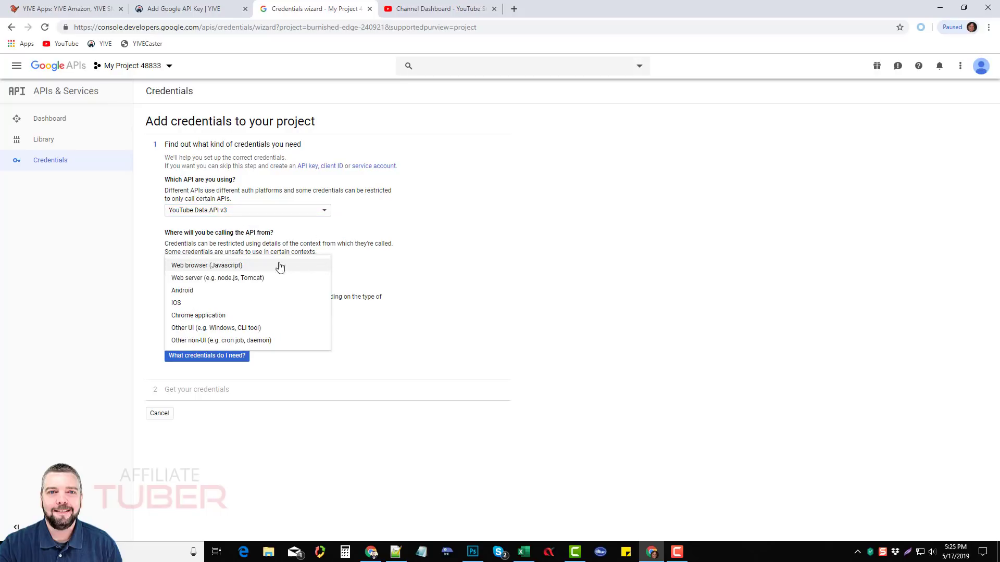
left_click(227, 266)
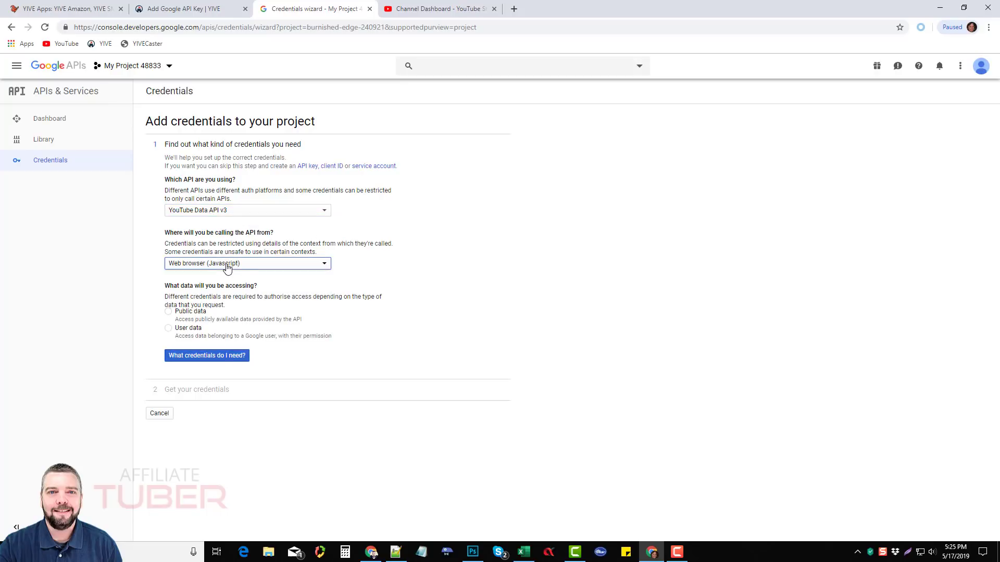
left_click(168, 330)
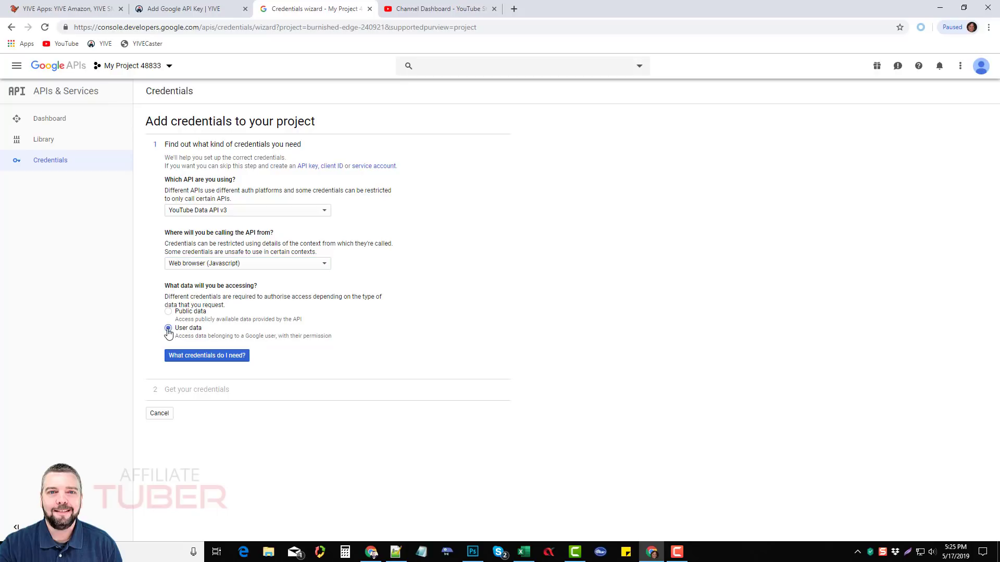
left_click(230, 356)
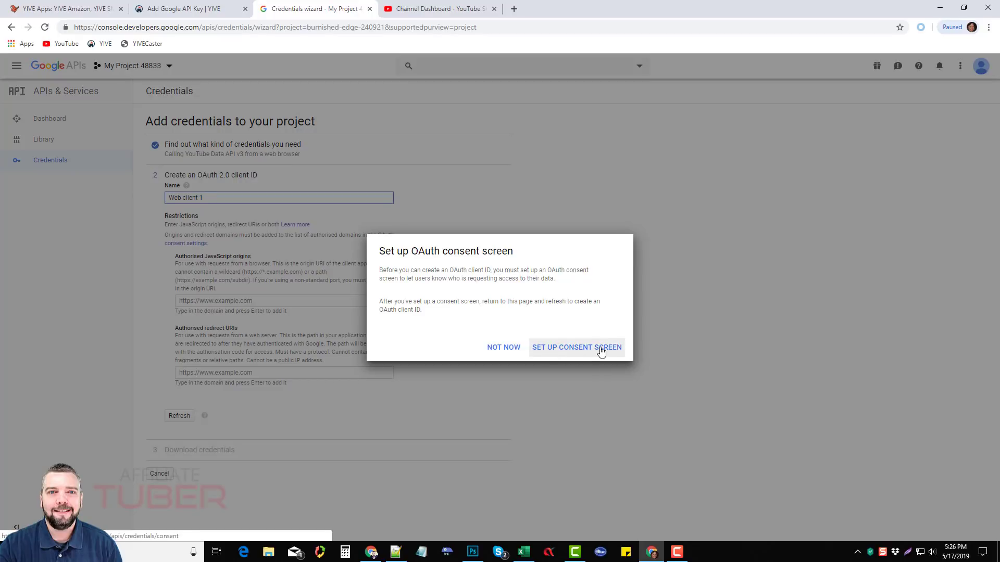
Open the OAuth consent screen setup and enter "yive" as the application name.
left_click(574, 352)
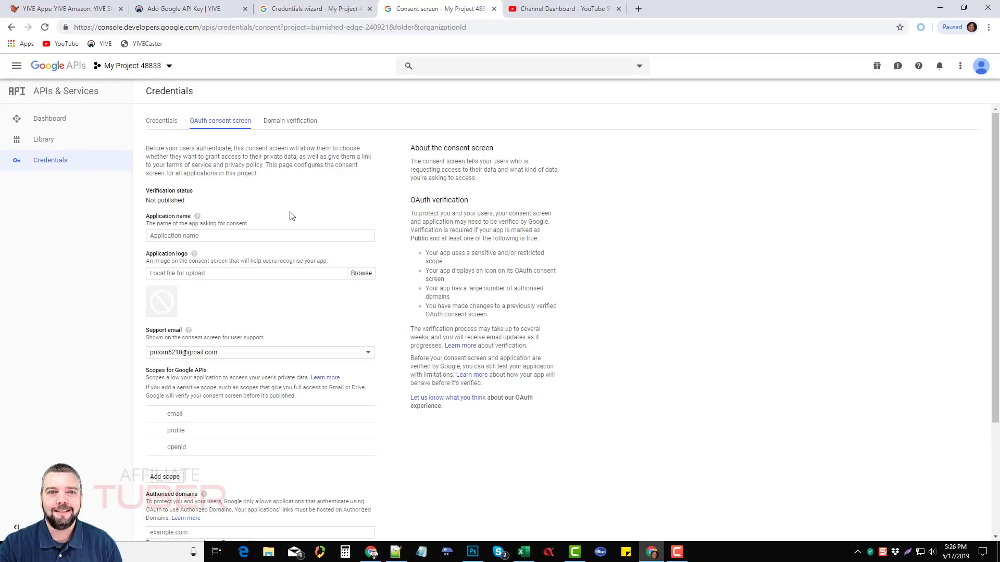
left_click(200, 238)
type("yive")
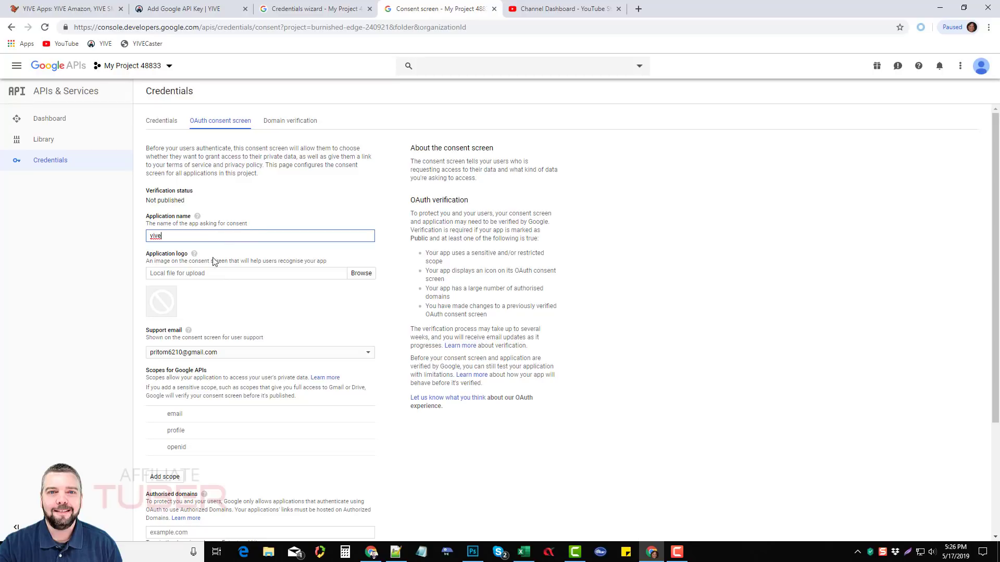
scroll(231, 281, "down", 3)
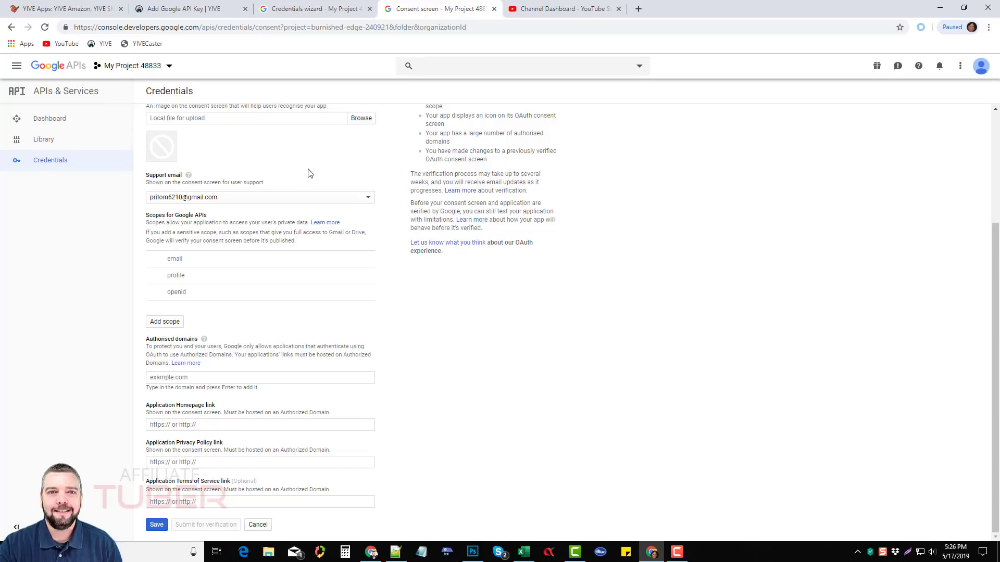
Copy the domain yive.io from the redirect URI in YIVE's Google API key instructions.
left_click(201, 11)
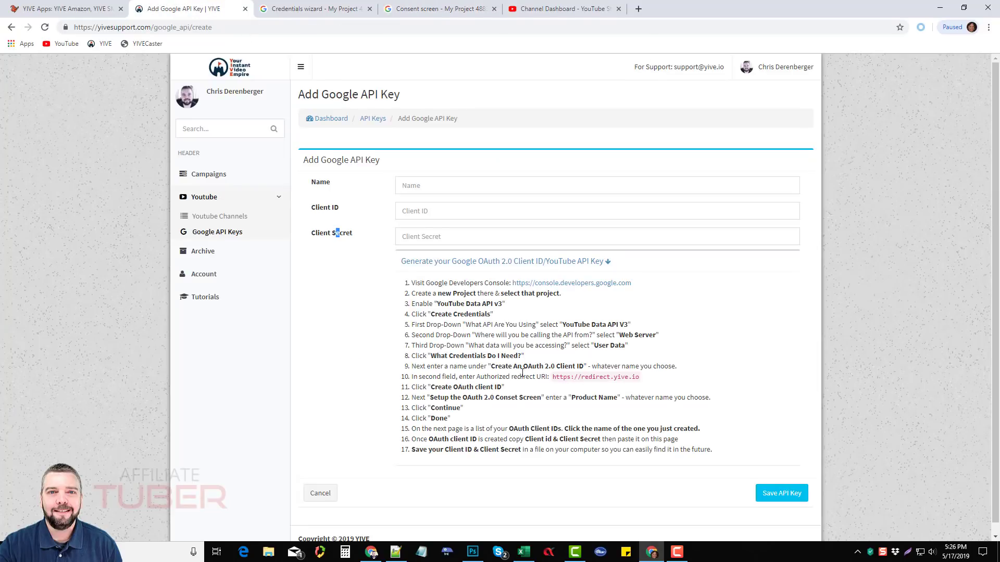
left_click_drag(554, 377, 640, 383)
left_click(572, 377)
left_click_drag(615, 377, 635, 377)
right_click(636, 377)
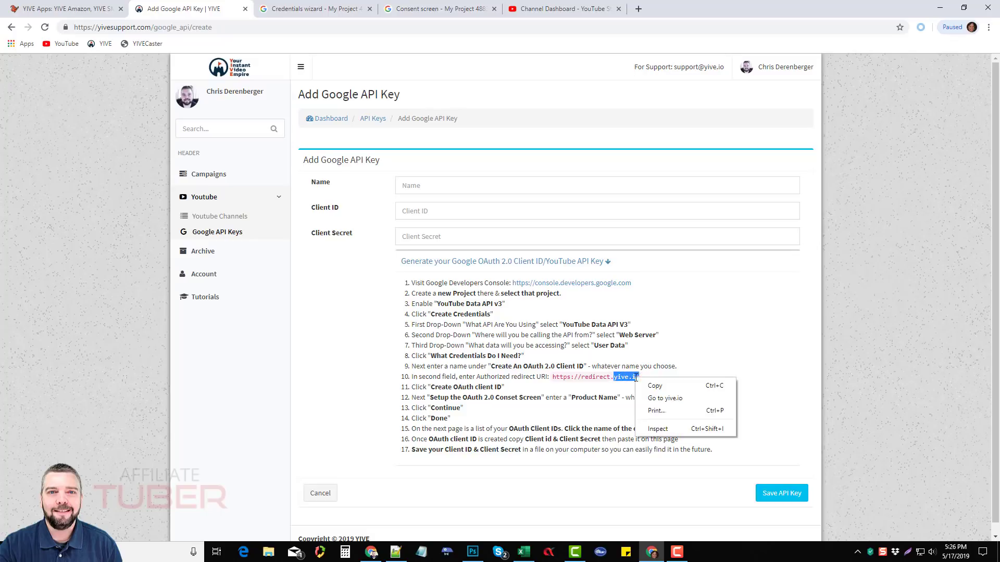
left_click(650, 385)
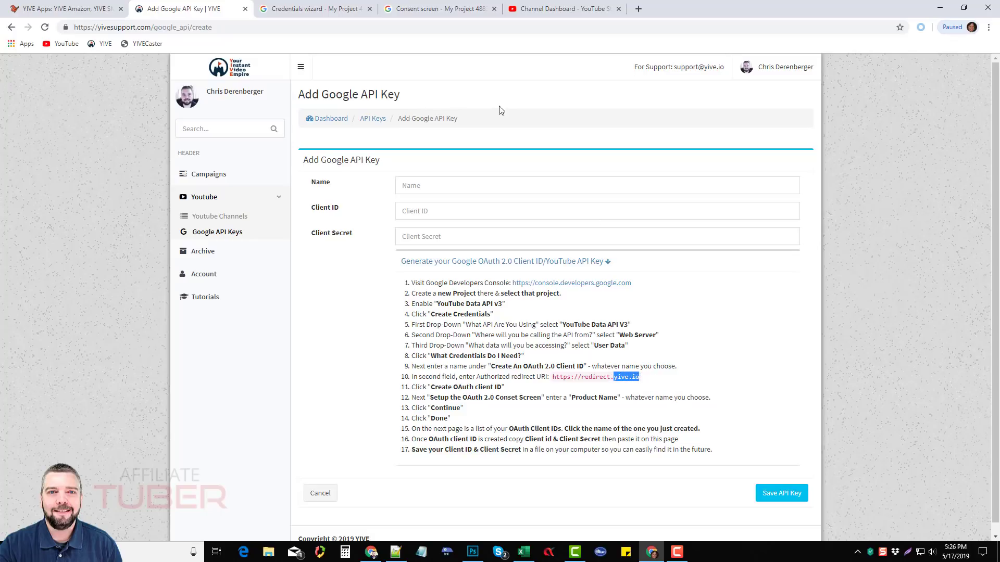
Add yive.io as an authorised domain on the Google OAuth consent screen and save the configuration.
left_click(442, 9)
left_click(197, 376)
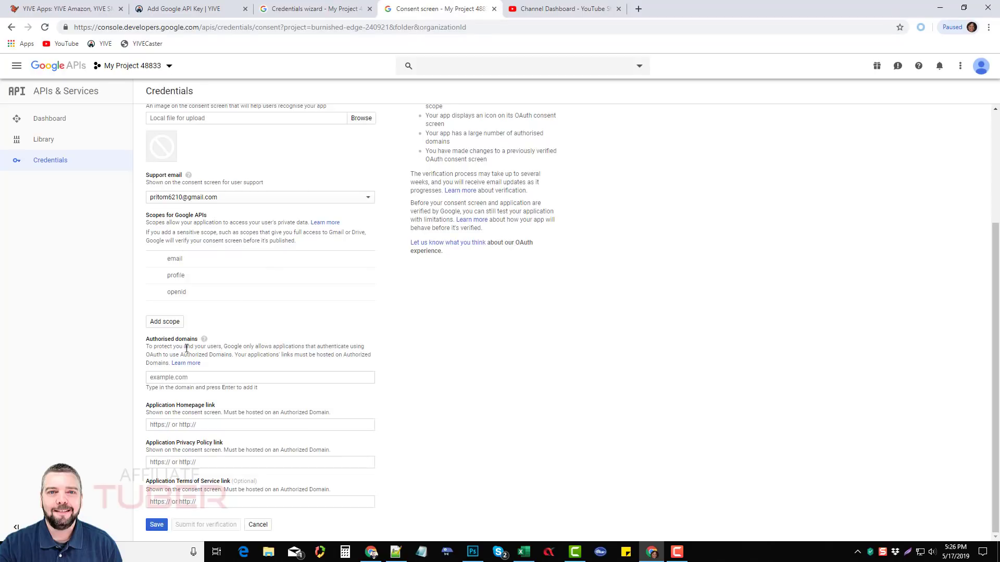
left_click(184, 376)
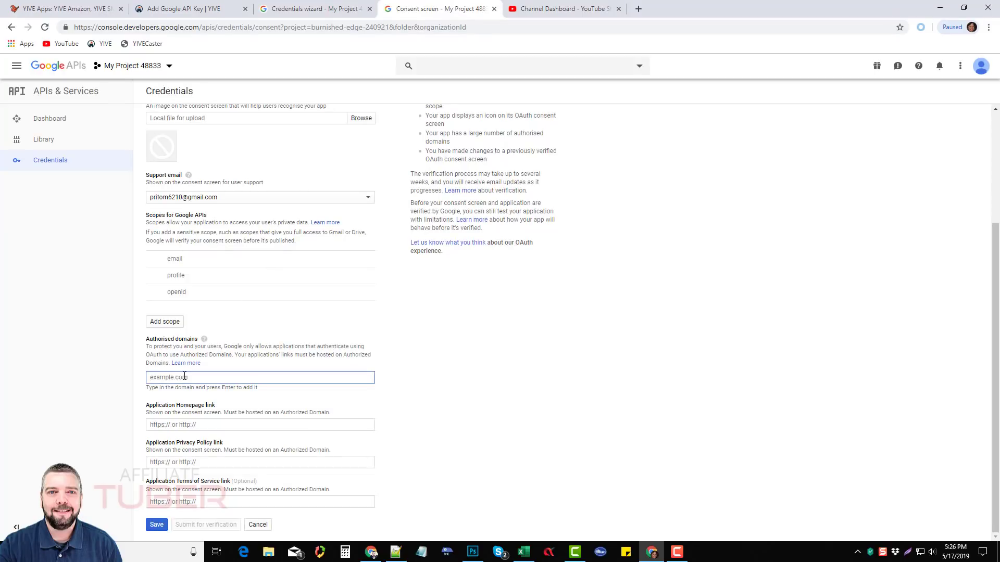
key("ctrl+v")
key("Return")
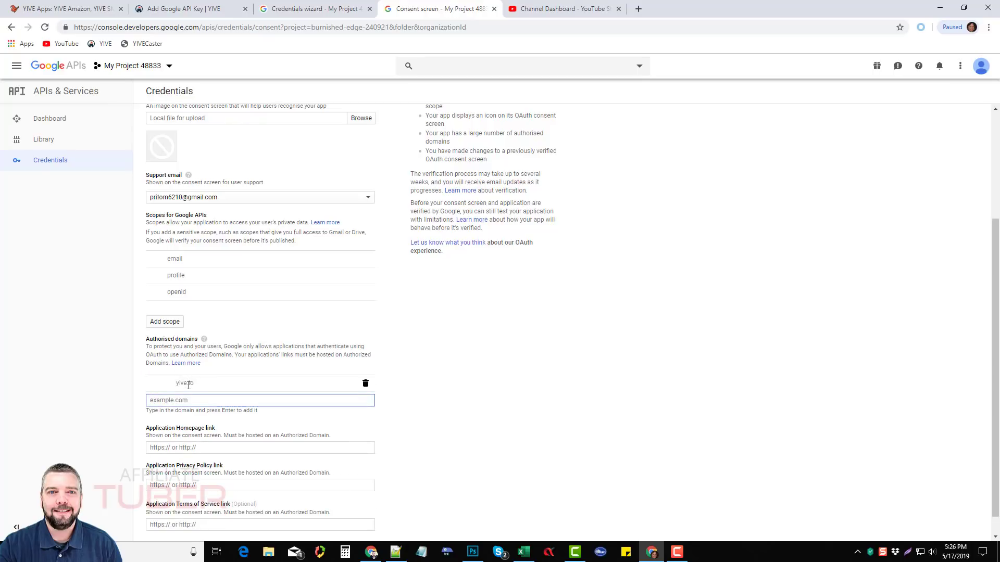
scroll(182, 384, "down", 1)
left_click(157, 526)
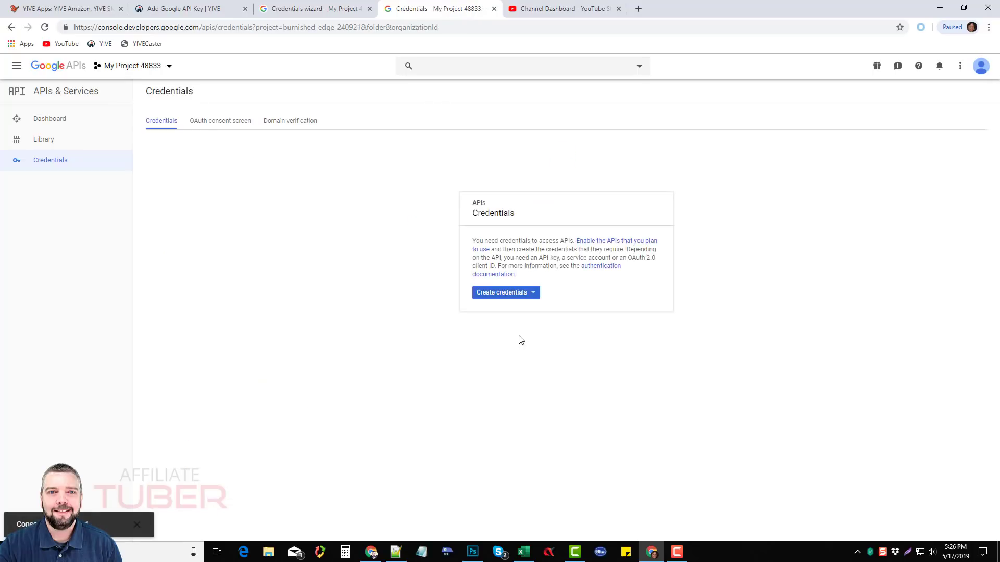
Start creating an OAuth client ID with Web application as the application type.
left_click(532, 294)
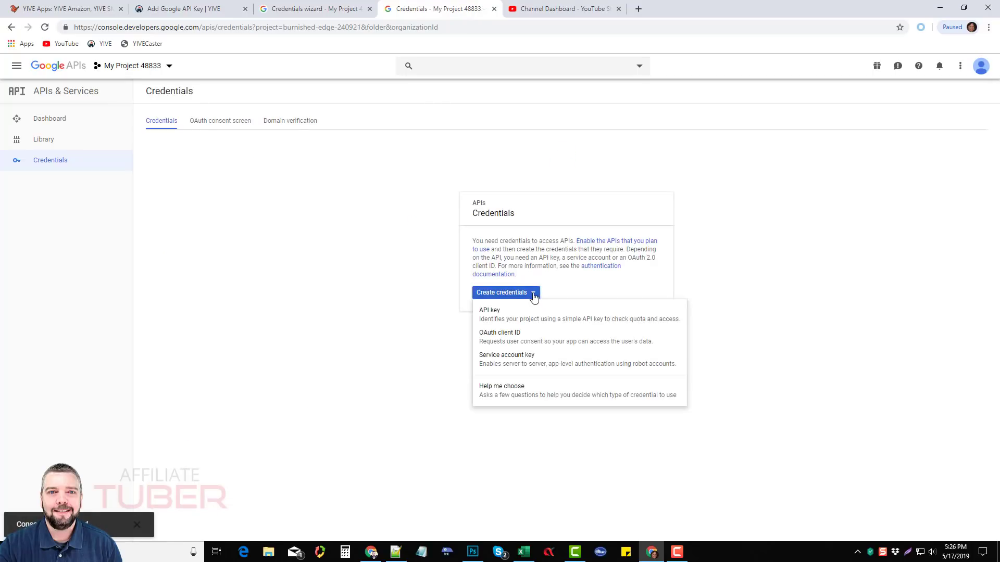
left_click(494, 339)
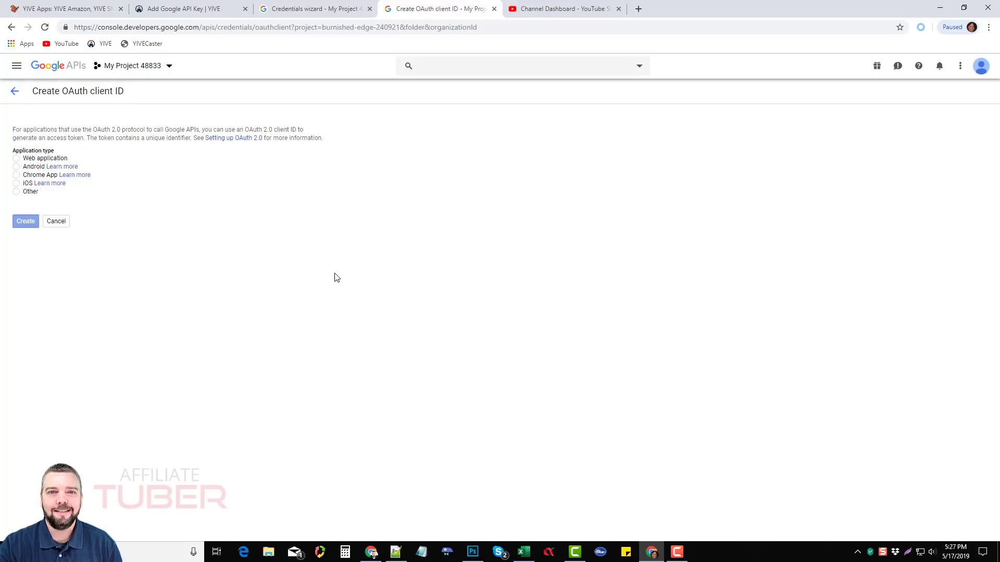
left_click(17, 160)
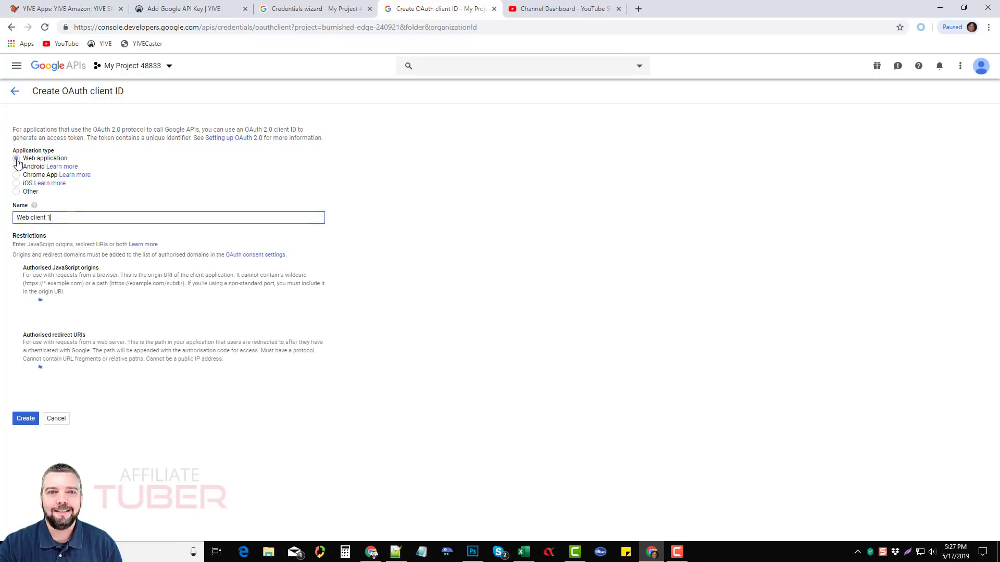
left_click(214, 15)
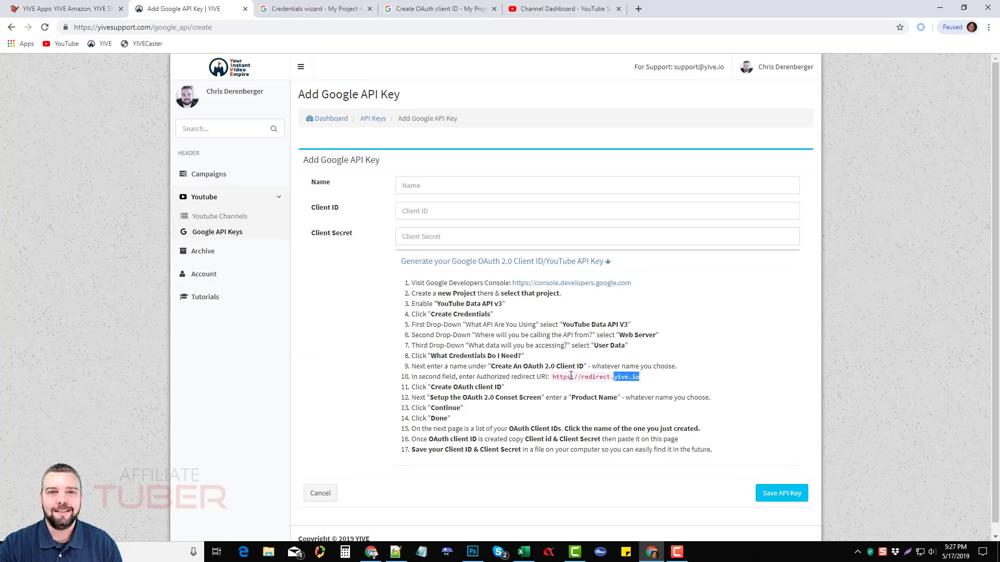
left_click_drag(555, 379, 635, 377)
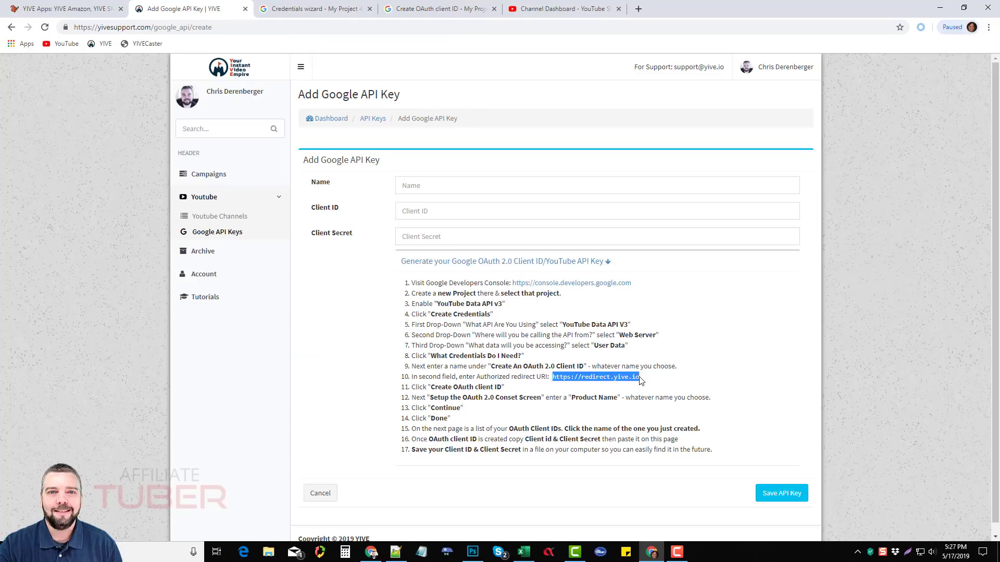
left_click(448, 9)
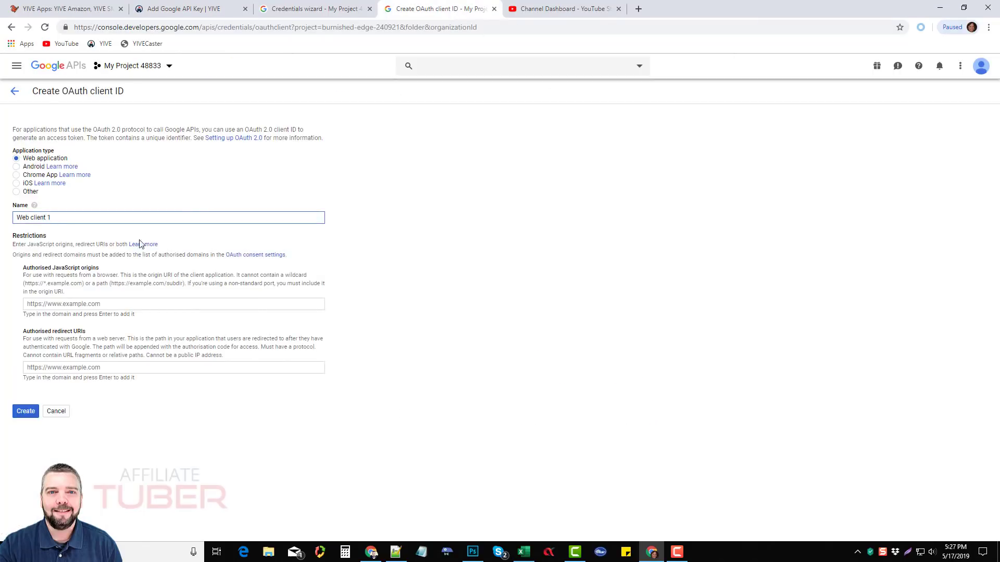
left_click(70, 368)
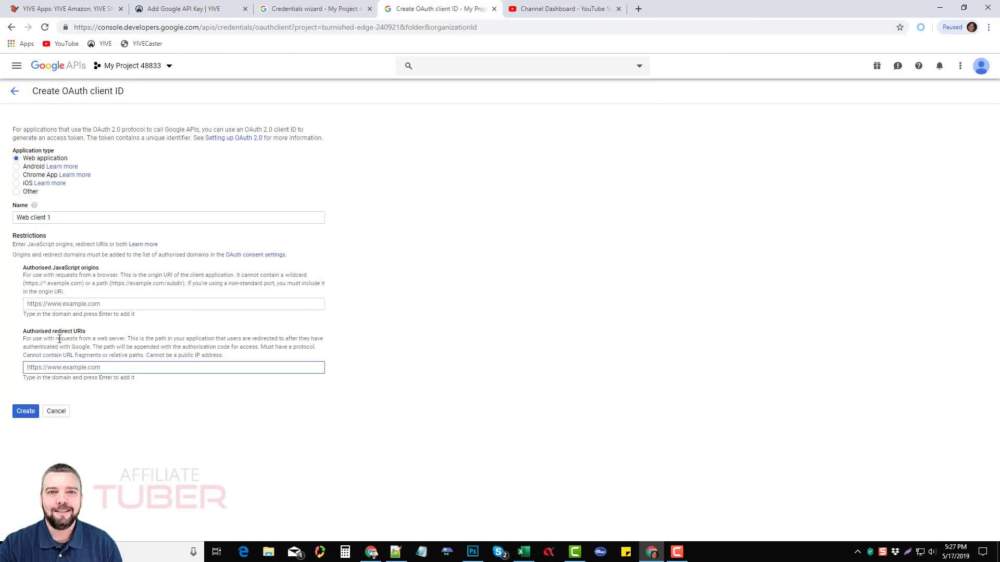
key("ctrl+v")
key("Return")
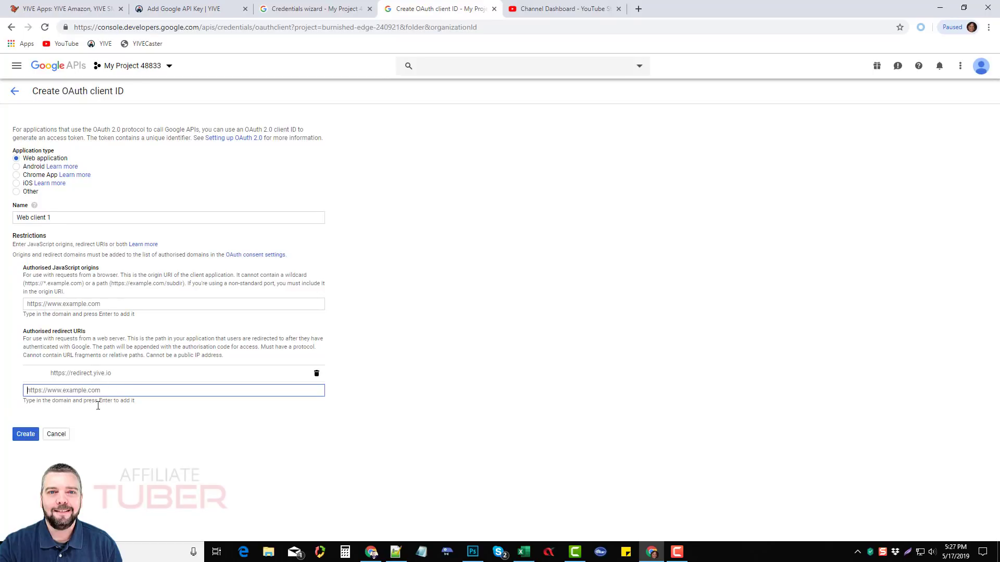
left_click(30, 439)
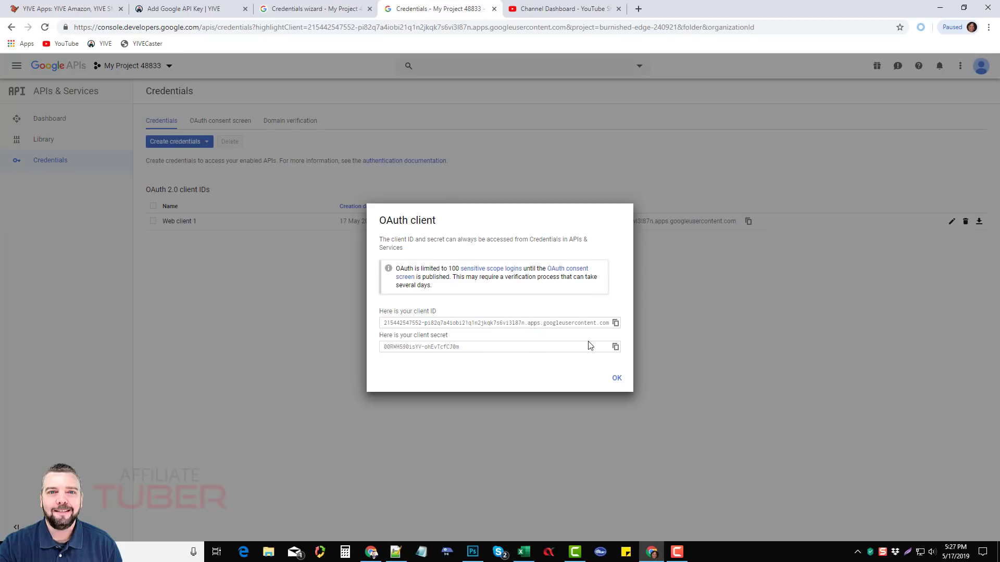
Copy the new OAuth client ID and client secret from Google into the matching fields of YIVE's Add Google API Key form.
left_click(615, 323)
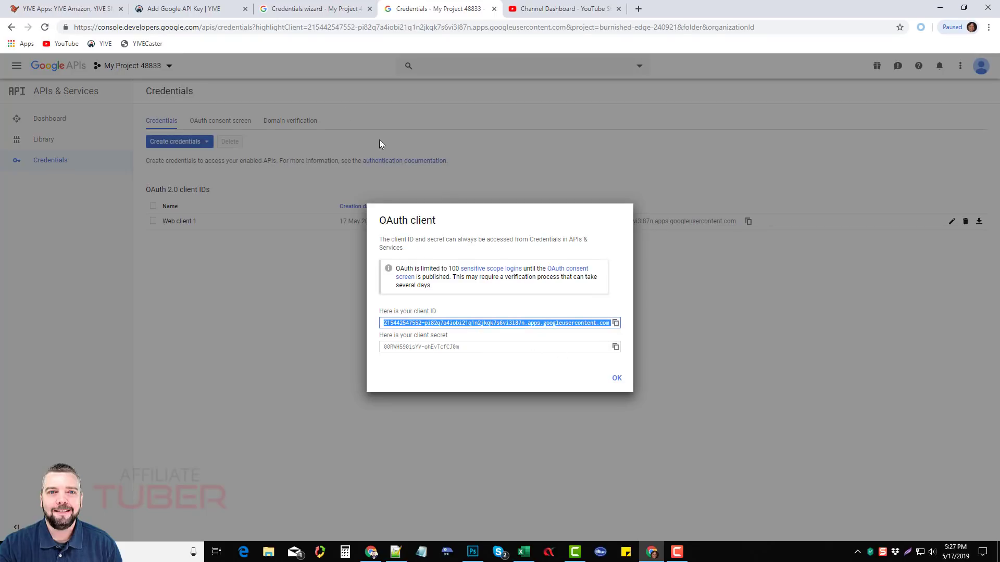
left_click(203, 11)
left_click(436, 208)
key("ctrl+v")
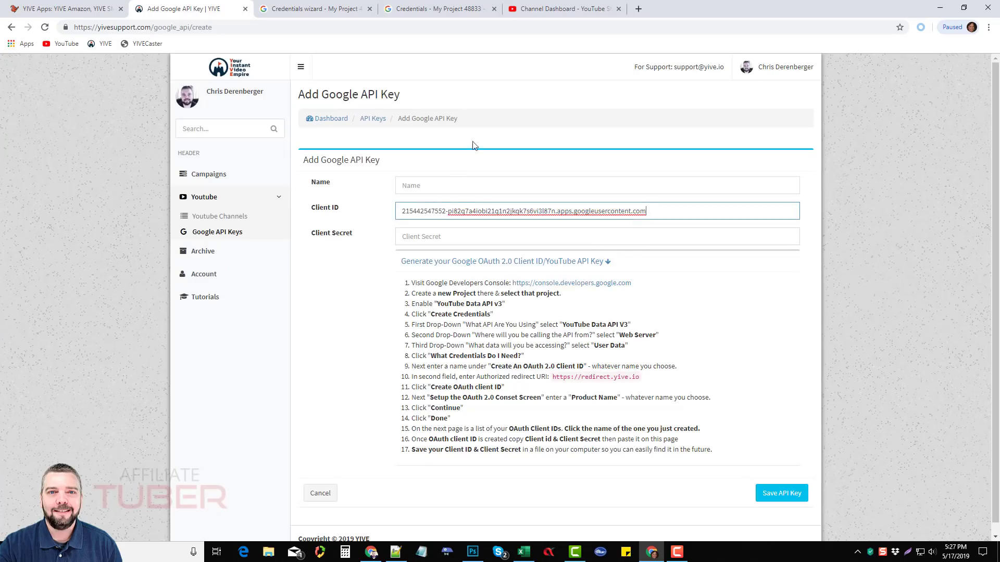
left_click(440, 11)
left_click(615, 347)
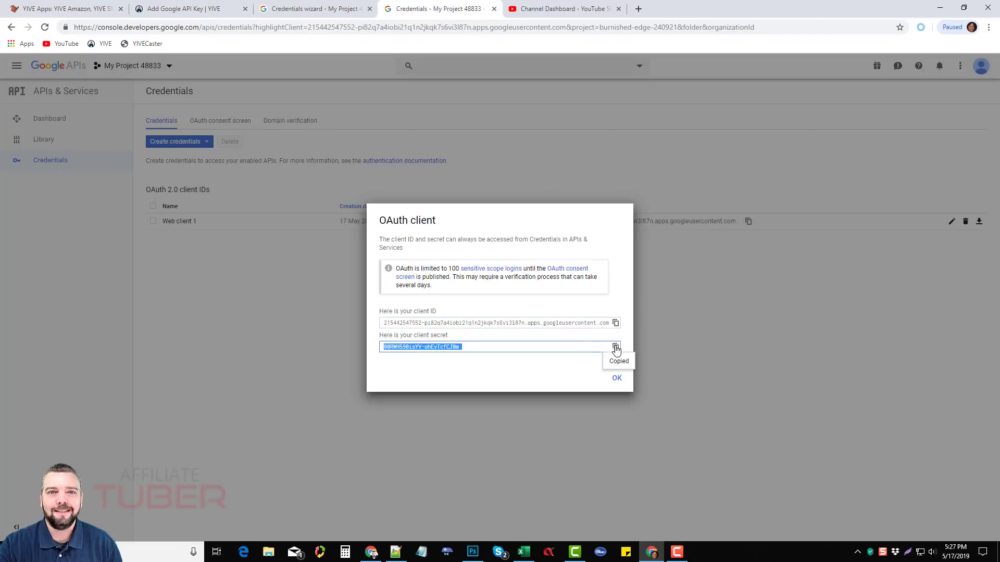
left_click(203, 12)
left_click(429, 236)
key("ctrl+v")
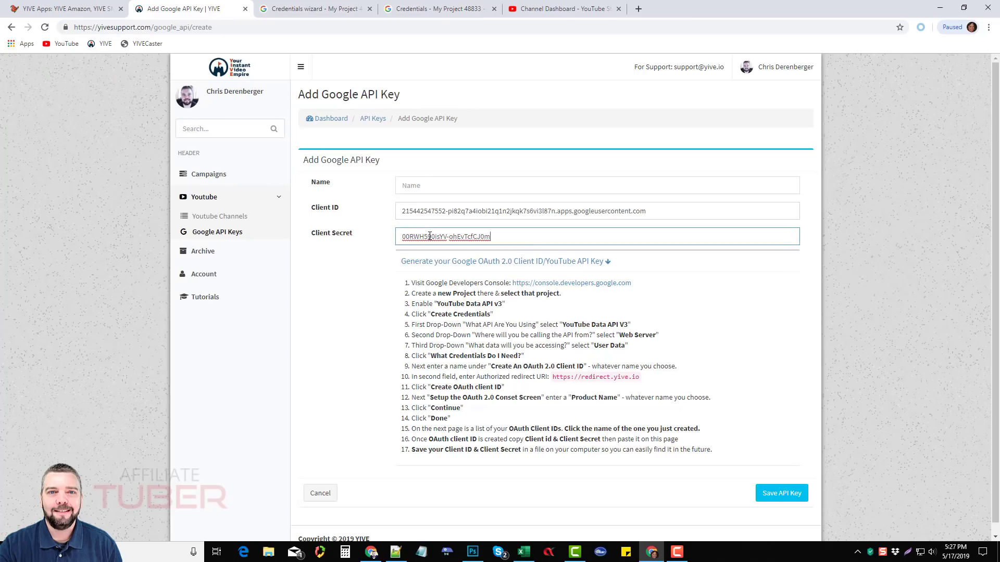
left_click(419, 184)
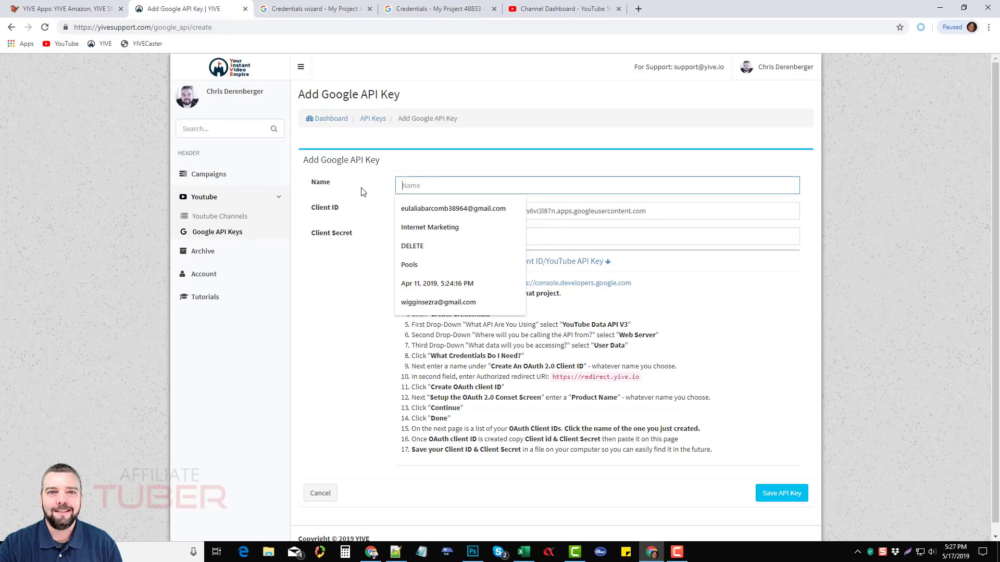
left_click(423, 169)
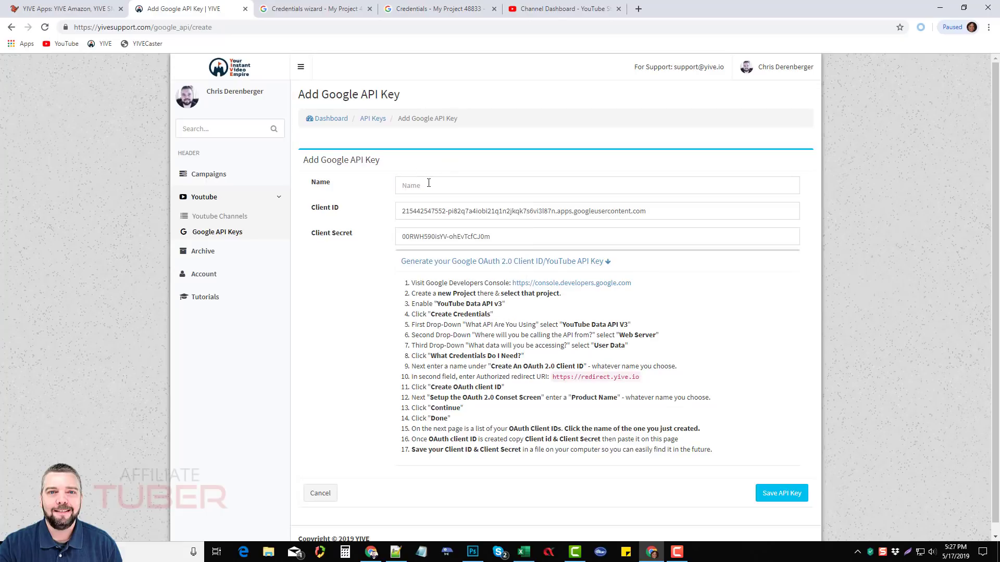
Close the leftover Google credentials wizard page and dismiss the OAuth client details.
left_click(325, 10)
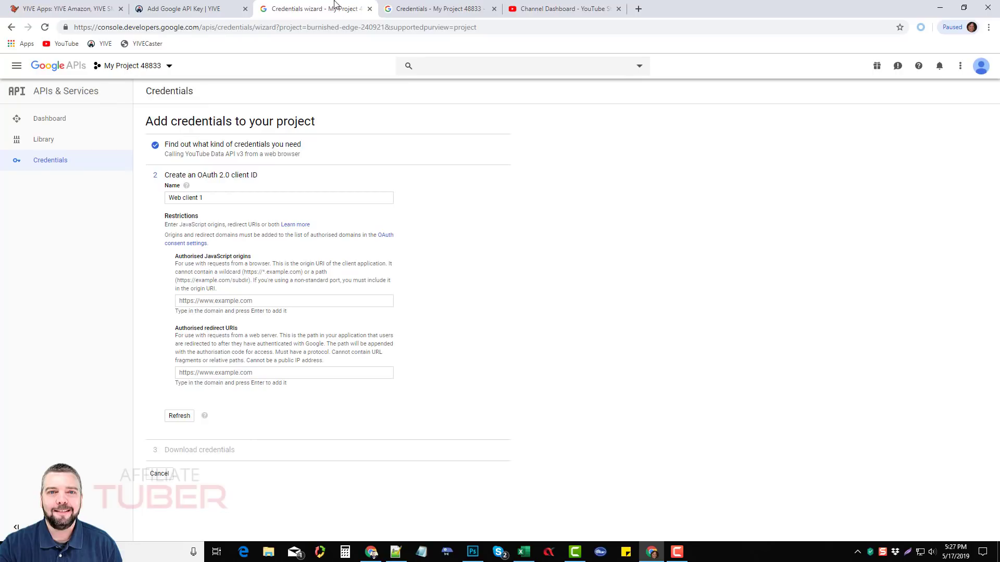
left_click(369, 10)
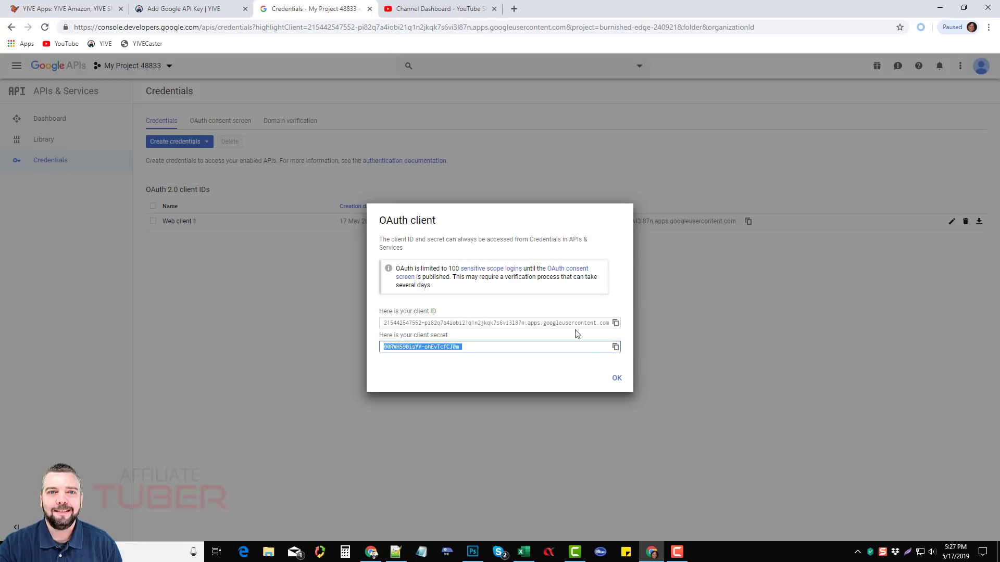
left_click(617, 378)
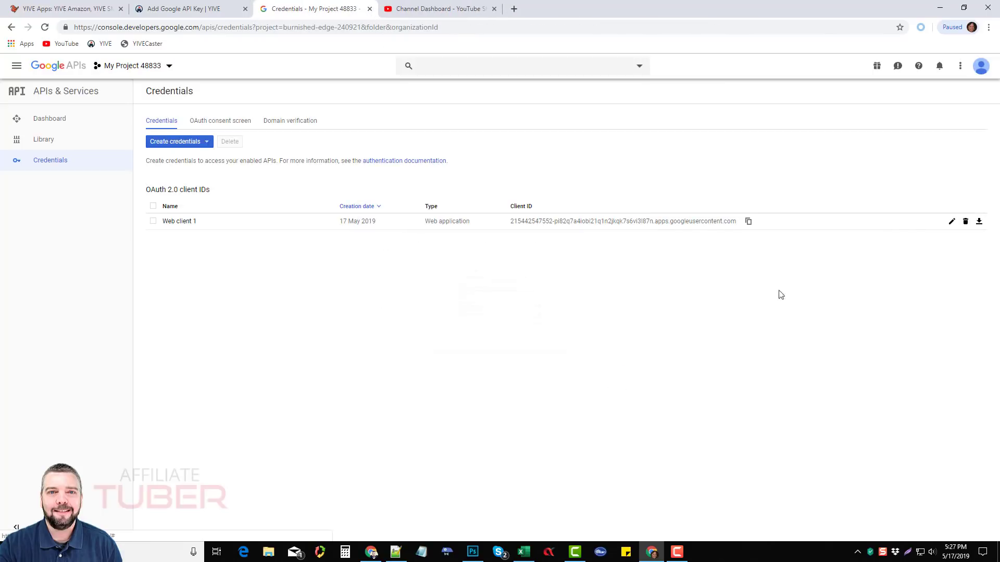
Copy the signed-in Google account's e-mail into the Name field of YIVE's Add Google API Key form and save the key.
left_click(981, 67)
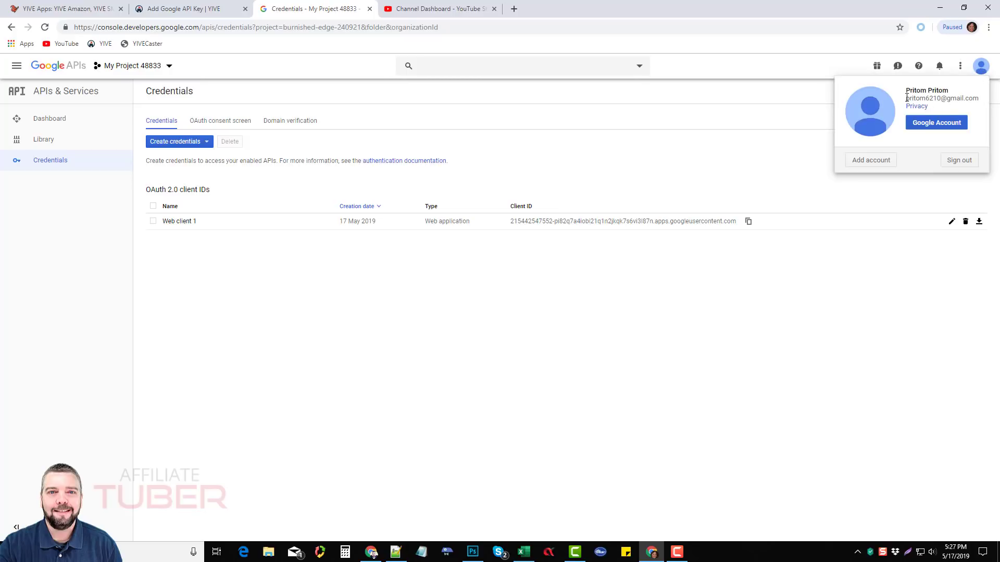
left_click_drag(906, 98, 978, 102)
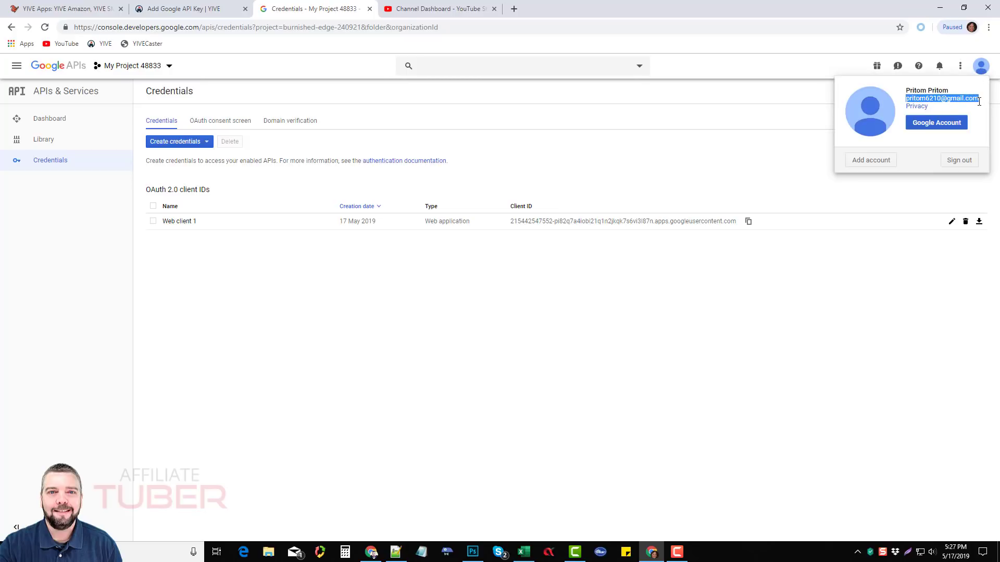
left_click(219, 11)
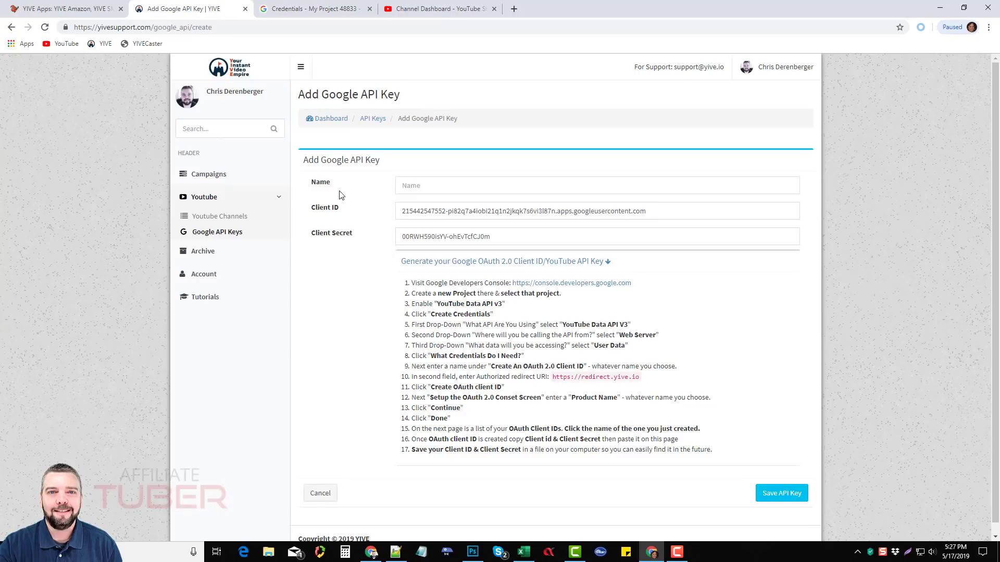
left_click(415, 192)
key("ctrl+v")
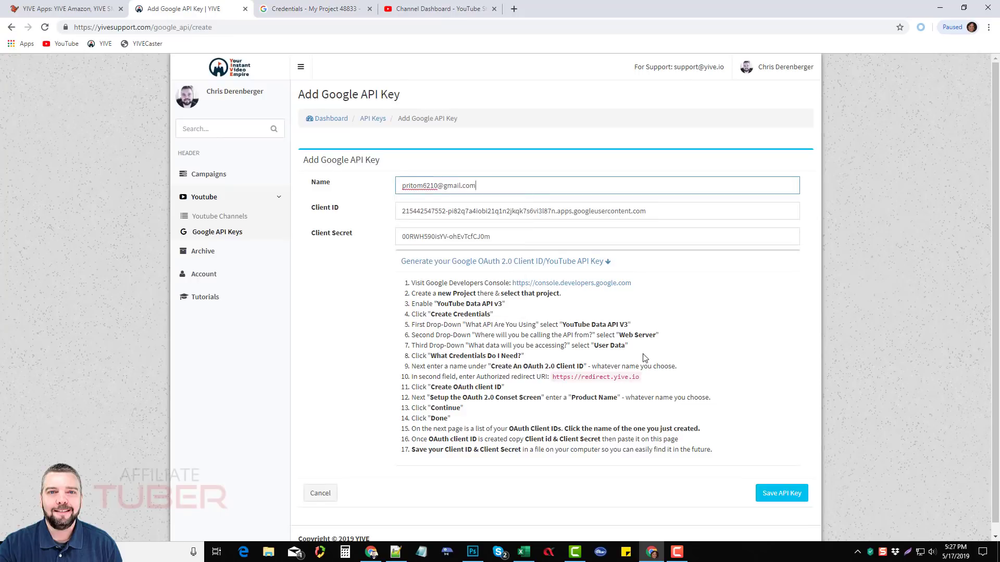
left_click(772, 497)
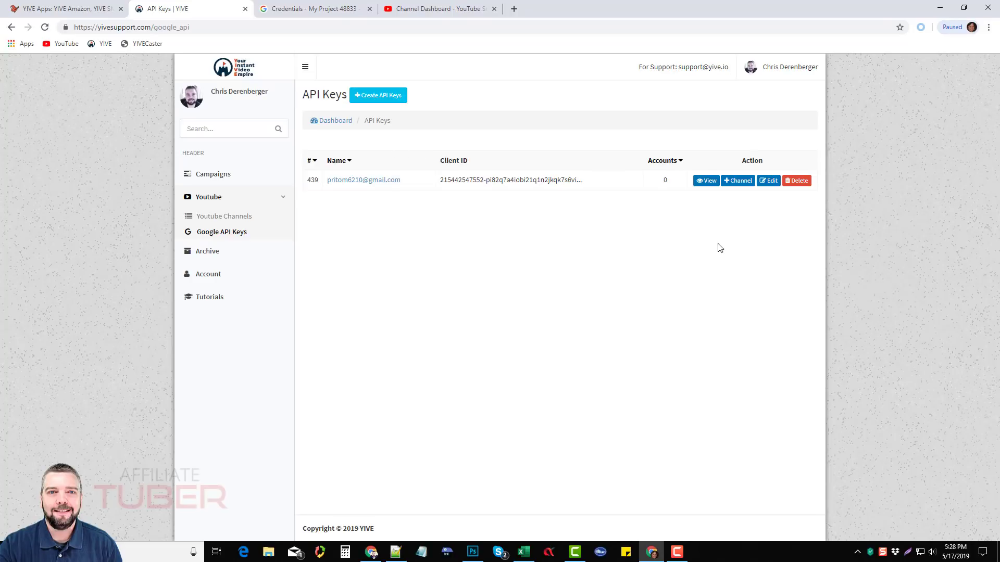
Add a channel to the saved API key by choosing the matching Google account and allowing yive.io the requested YouTube permissions.
left_click(736, 181)
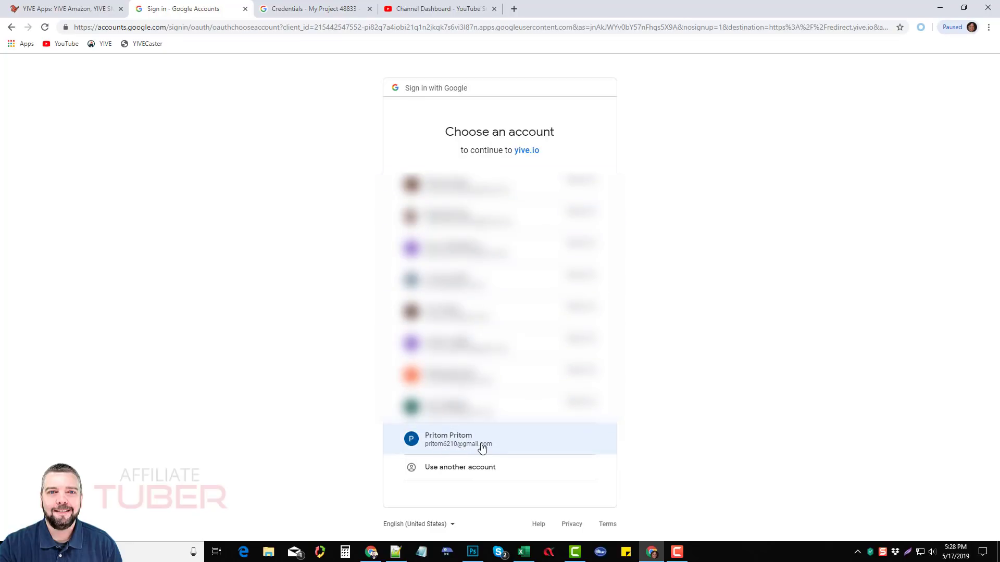
left_click(484, 447)
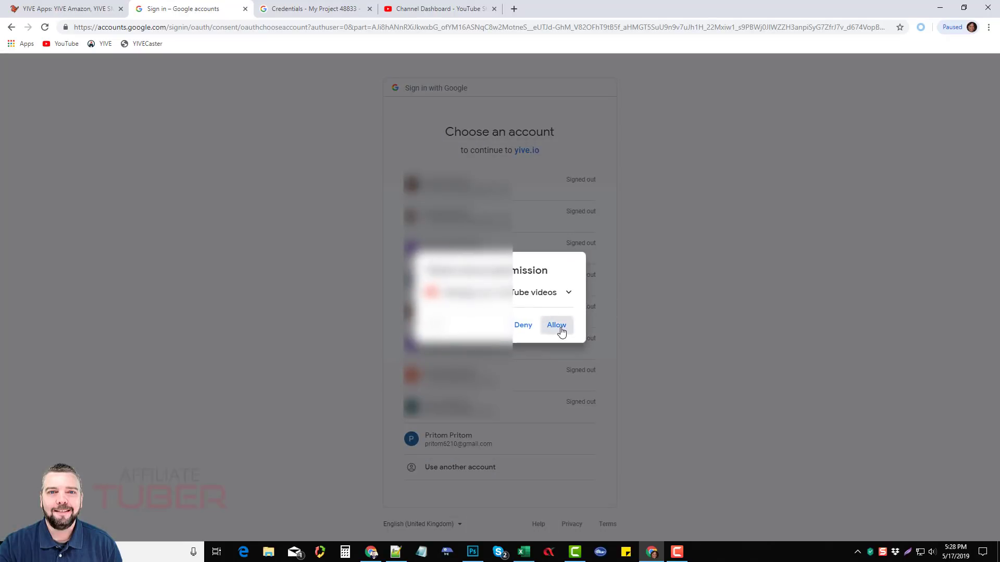
left_click(560, 329)
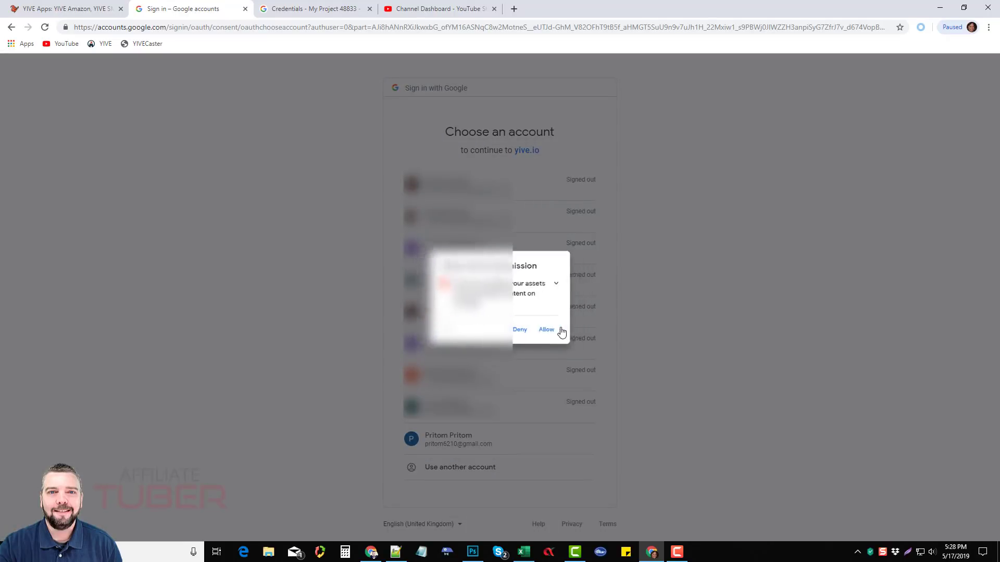
left_click(557, 335)
left_click(557, 338)
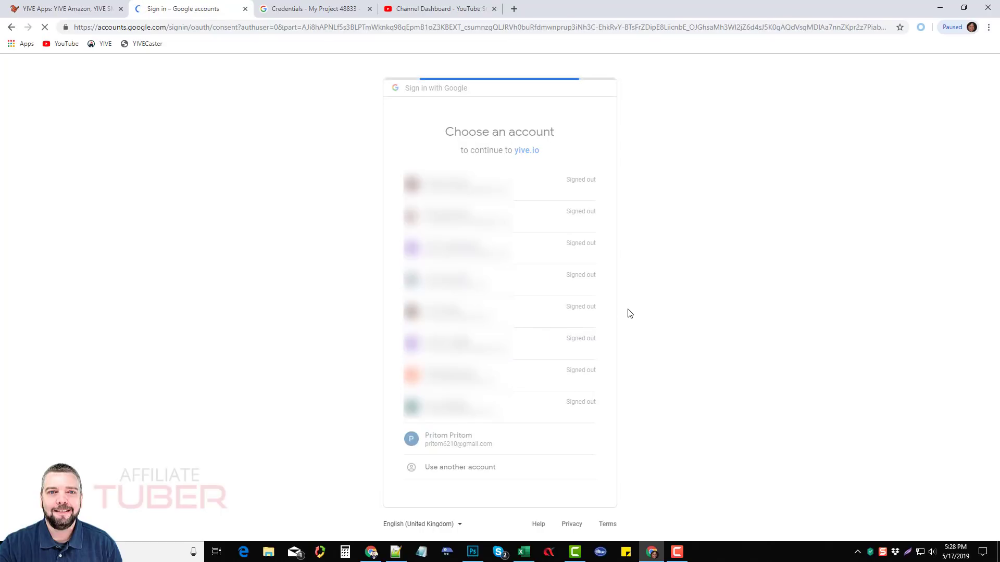
left_click(575, 447)
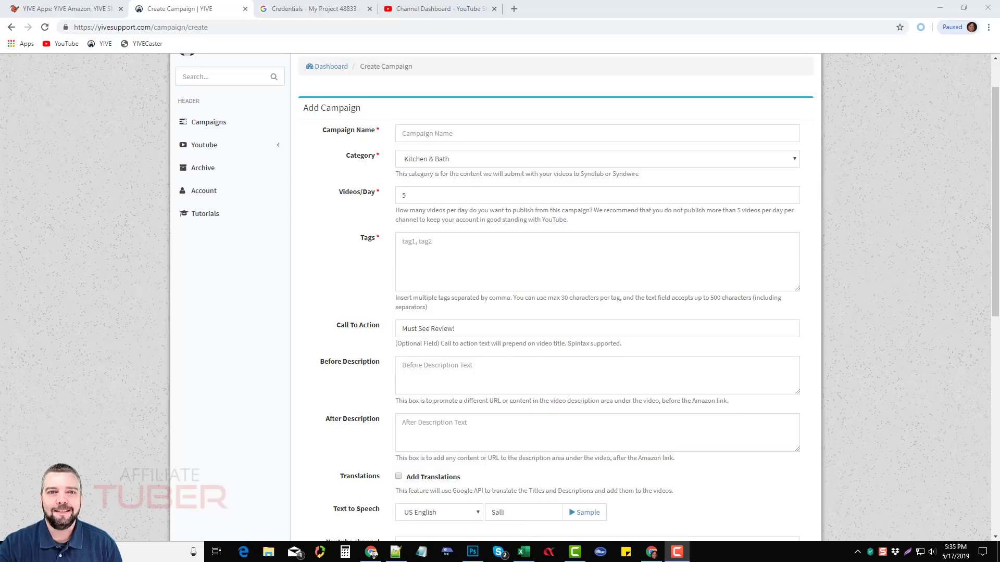
Name the new campaign Projectors and set its category to Electronics.
left_click(445, 136)
type("Pr")
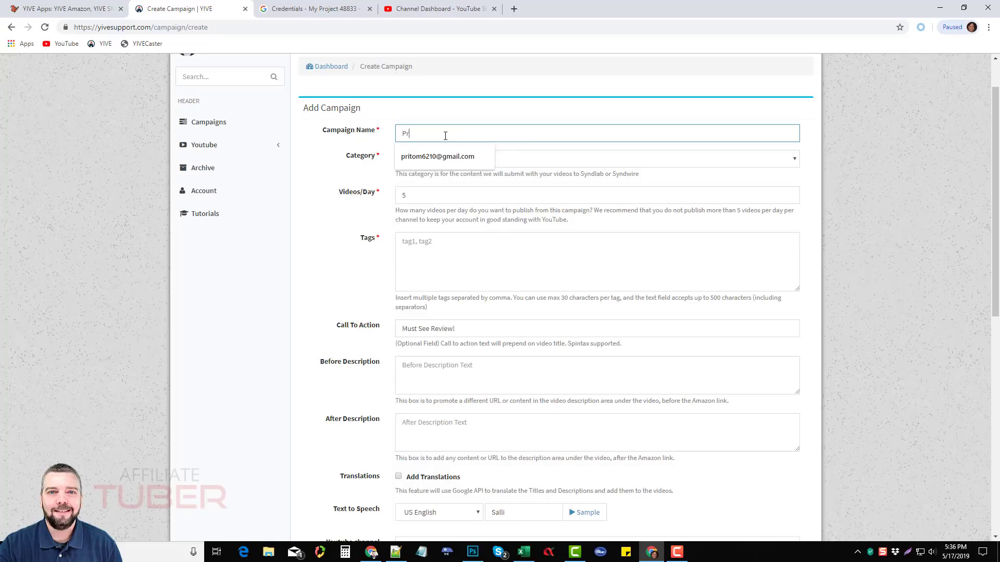
type("ojectors")
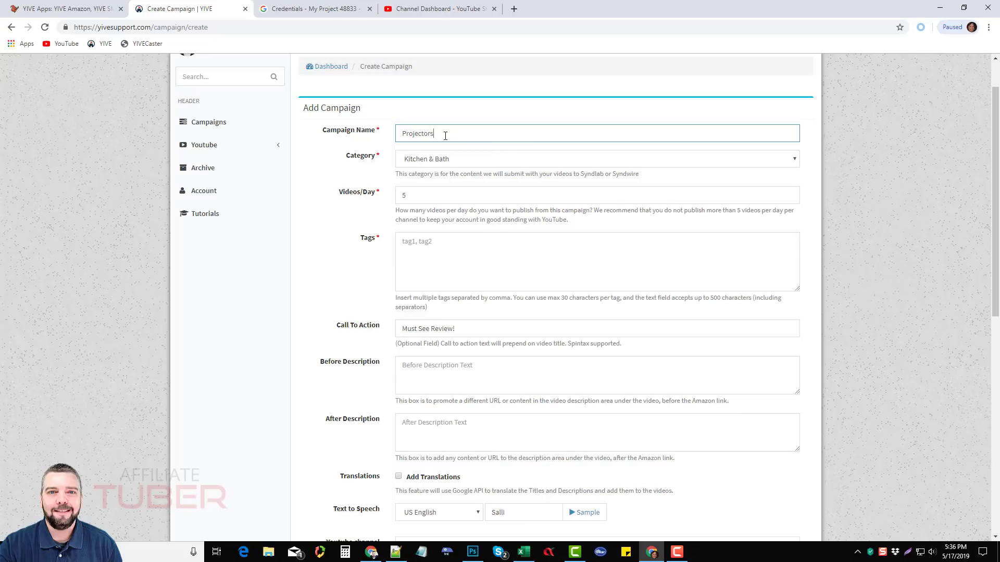
left_click(440, 160)
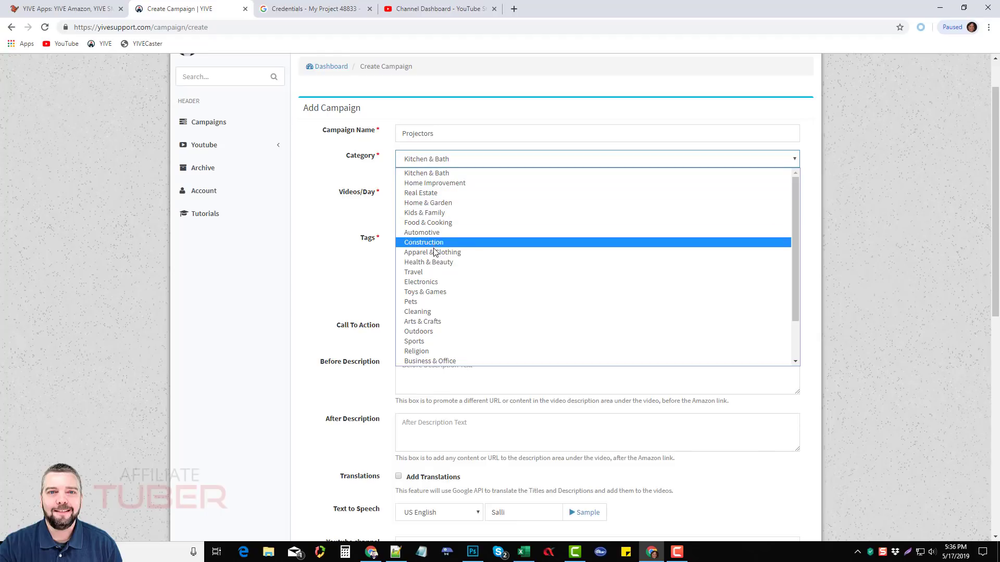
left_click(434, 281)
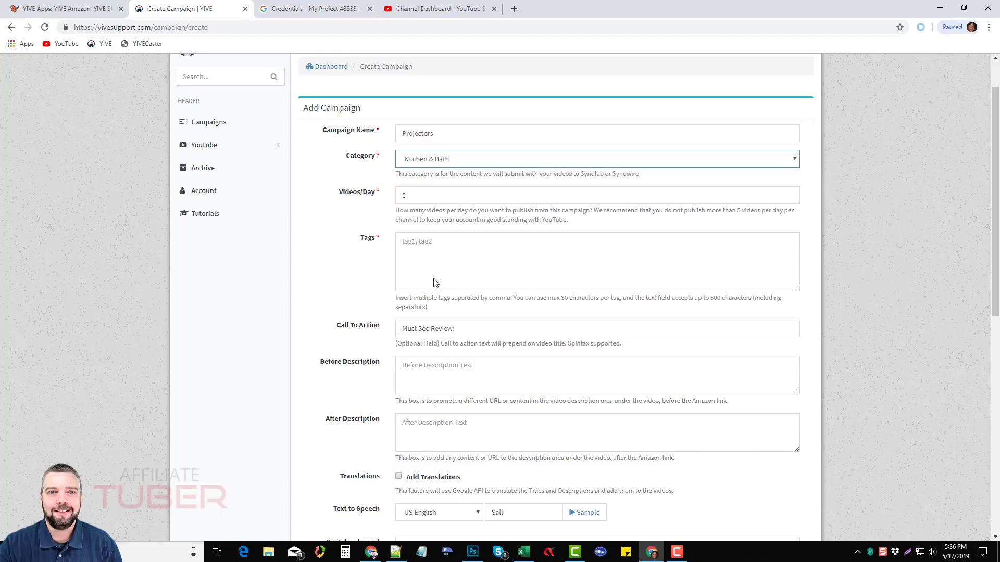
Set the campaign's number of videos per day to 2.
left_click(405, 194)
type("5")
left_click(789, 200)
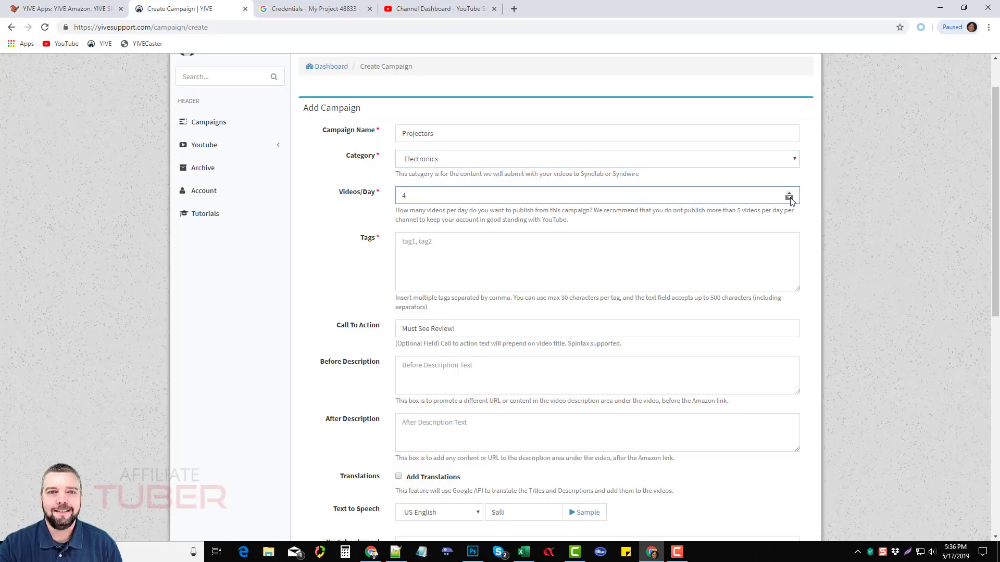
left_click(790, 200)
left_click(789, 200)
left_click(789, 192)
left_click(810, 212)
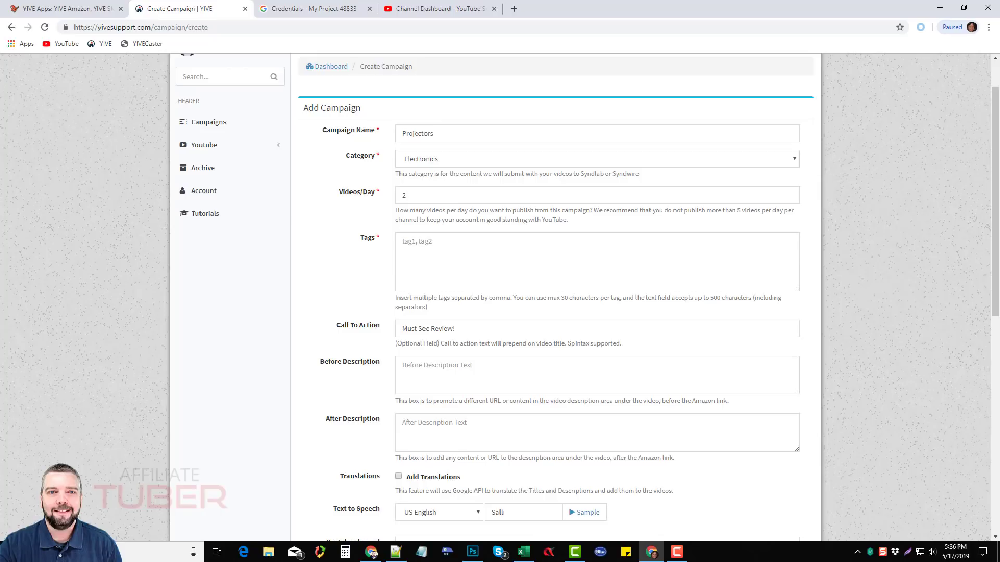
Fill the campaign's tags with the prepared comma-separated projector keywords, starting with projector, mini projector, 4k projector and ending with bluetooth projector.
key("alt+Tab")
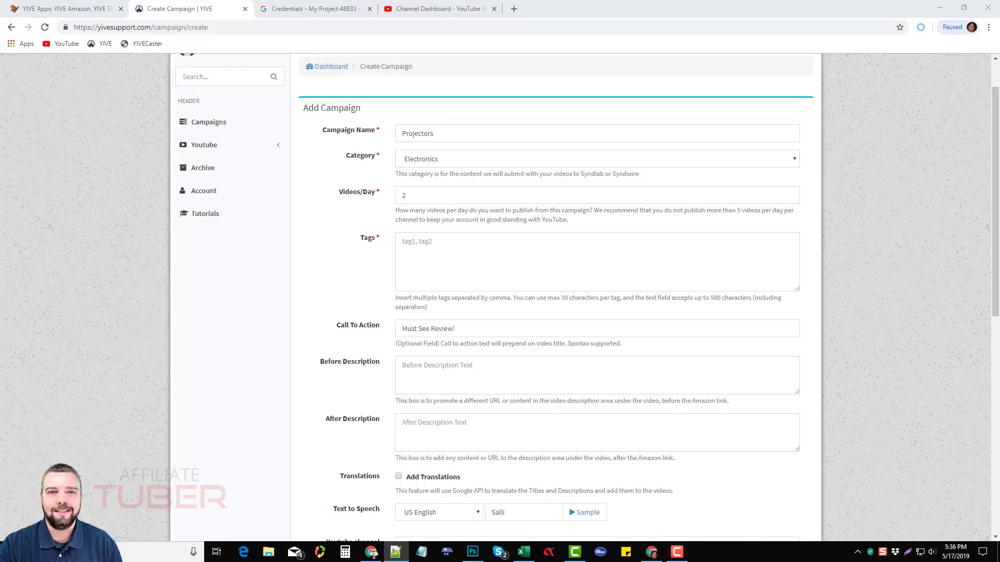
left_click(489, 257)
type("projector, mini projector, 4k projector, portable projector, epson projector, star projector, projector mount, led projector, 1080p projector, hd projector, movie projector, home theater projector, video projector, benq projector, projector screen with stand, outdoor projector, laser projector, optoma projector, overhead projector, portable projector screen,viewsonic projector, home projector, lcd projector, wireless projector, bluetooth projector")
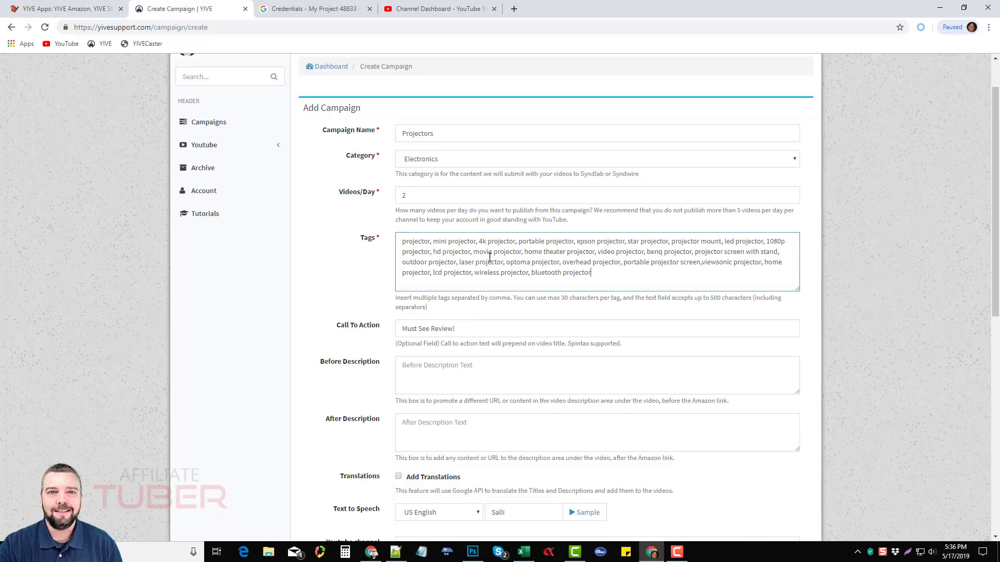
Replace the campaign's call to action text with "Review:".
scroll(542, 307, "down", 3)
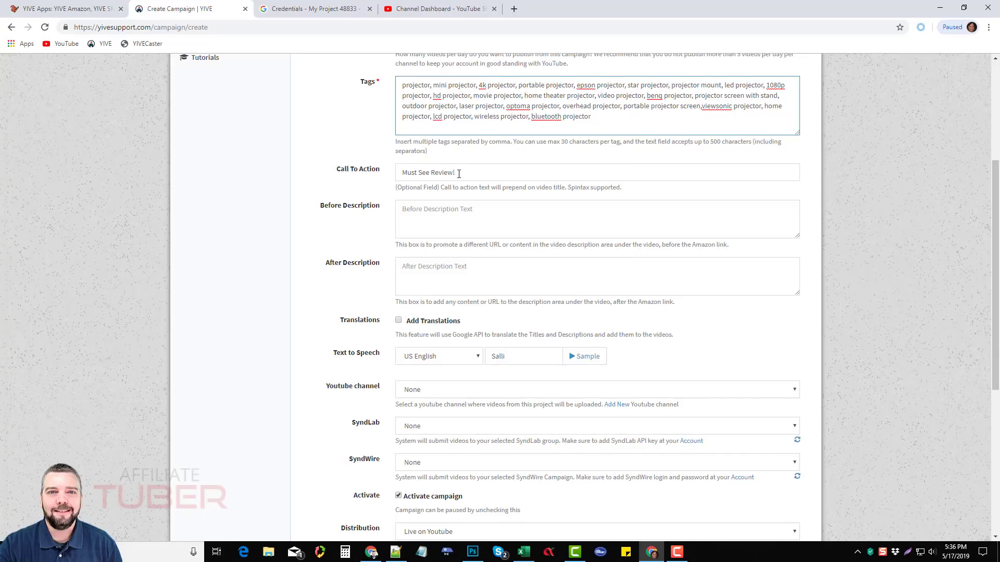
left_click_drag(432, 173, 388, 177)
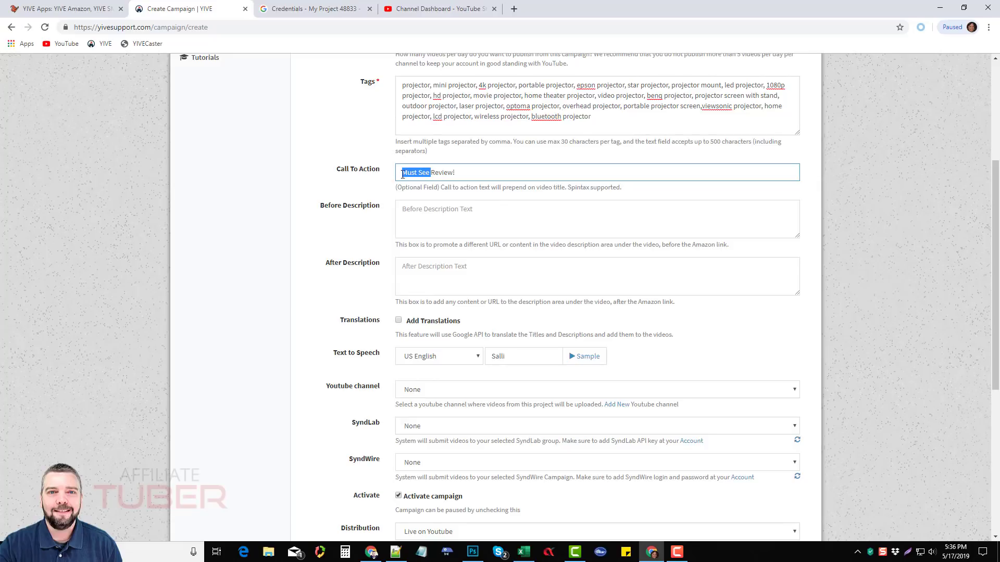
key("BackSpace")
key("BackSpace")
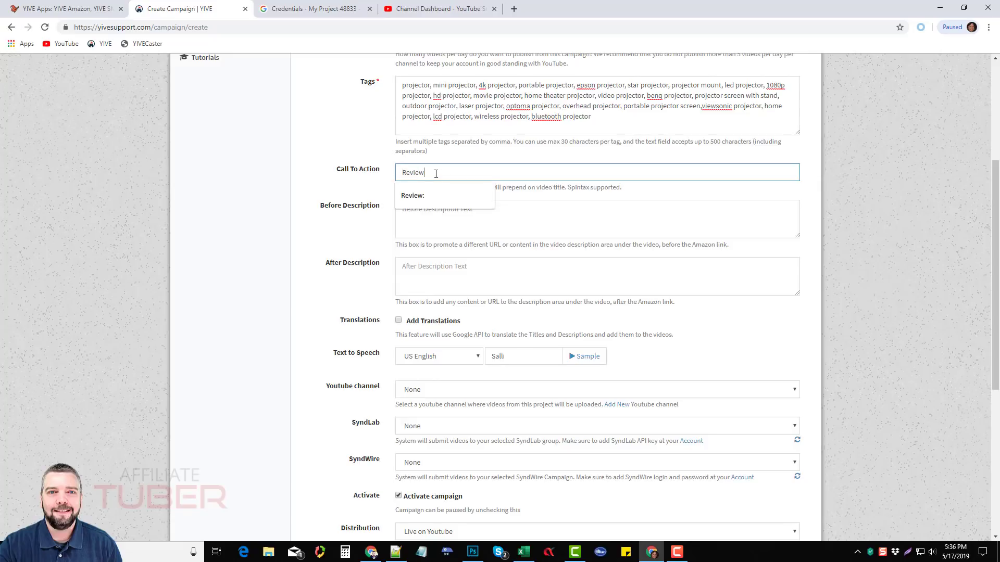
type("-")
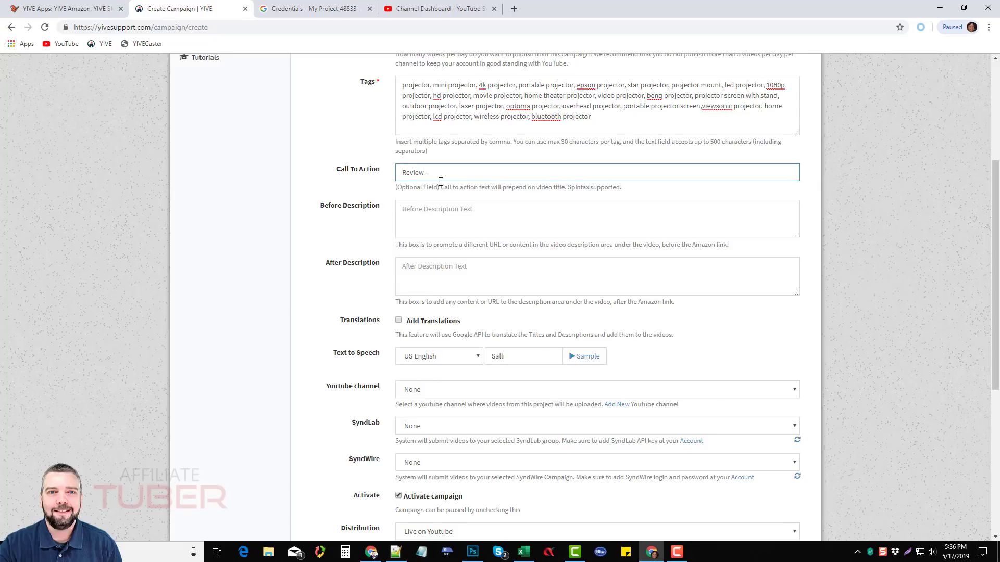
key("BackSpace")
key("BackSpace")
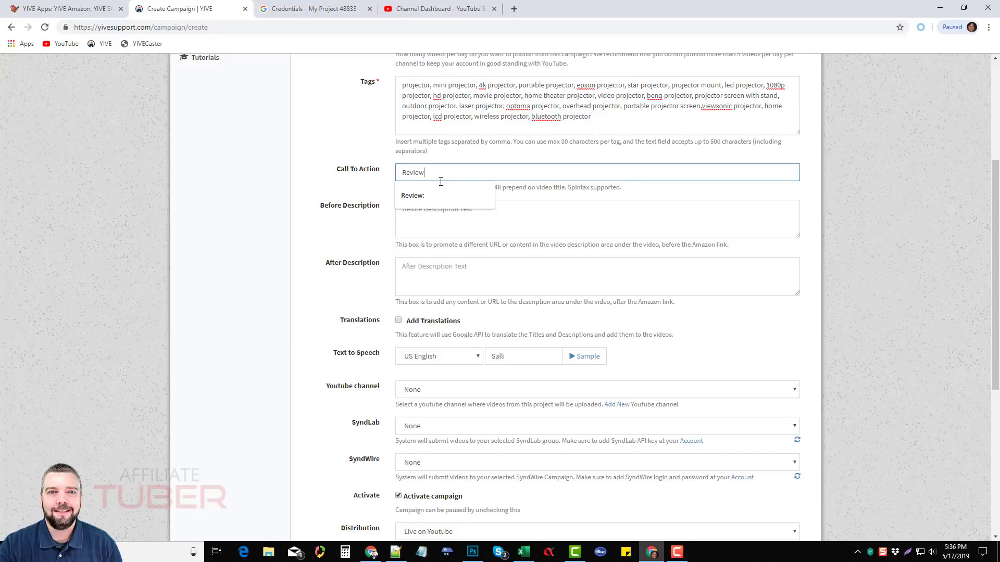
left_click(858, 186)
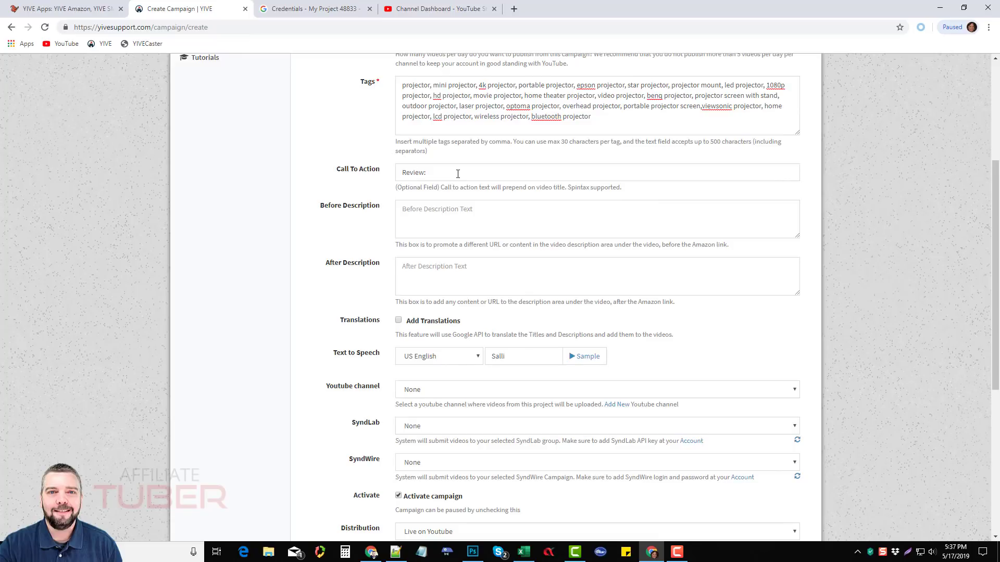
left_click(433, 214)
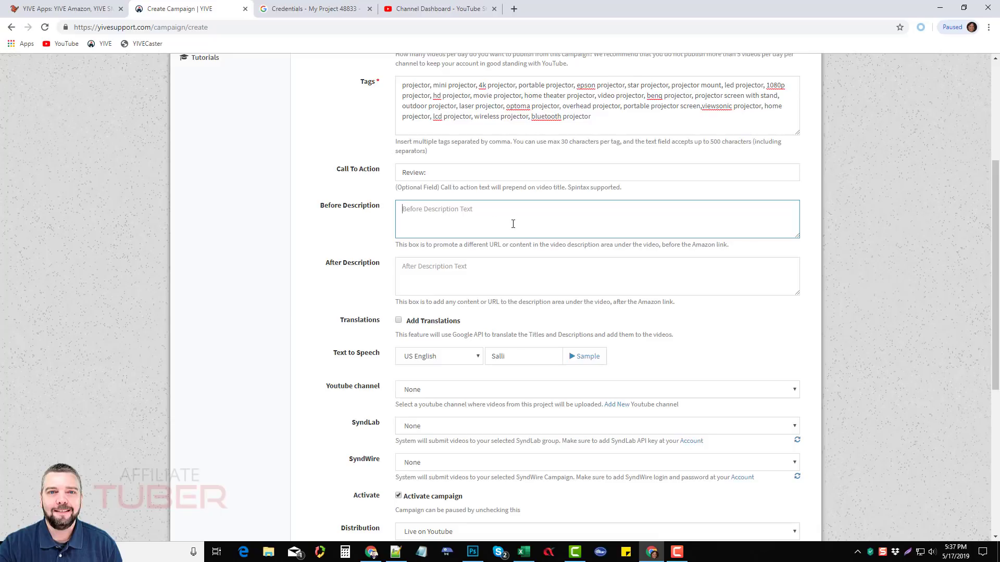
scroll(312, 233, "down", 2)
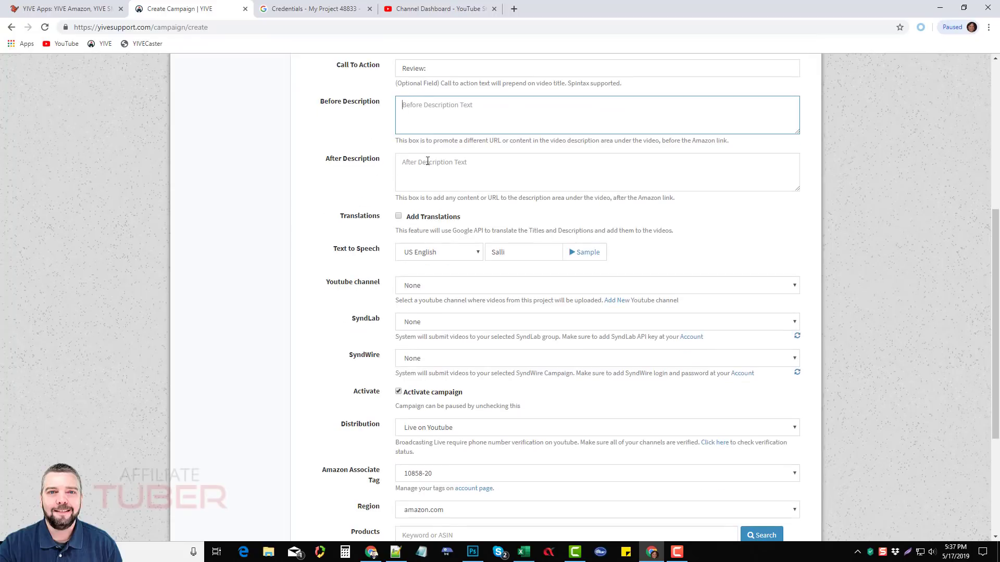
left_click(427, 162)
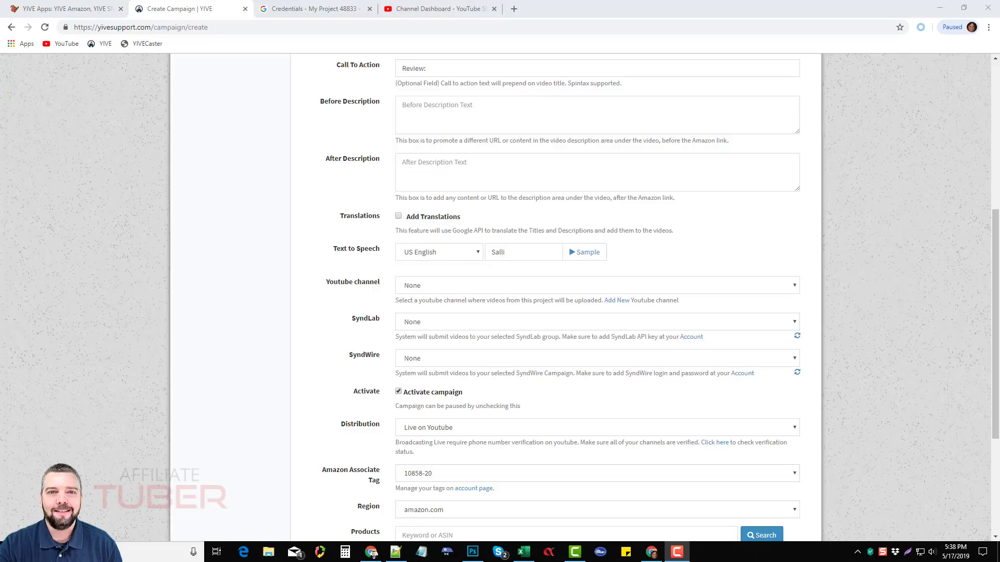
Switch to the other Chrome window and examine the source passages in the BenQ, B&H, TechGearLab and Projector People buying guides.
left_click(373, 553)
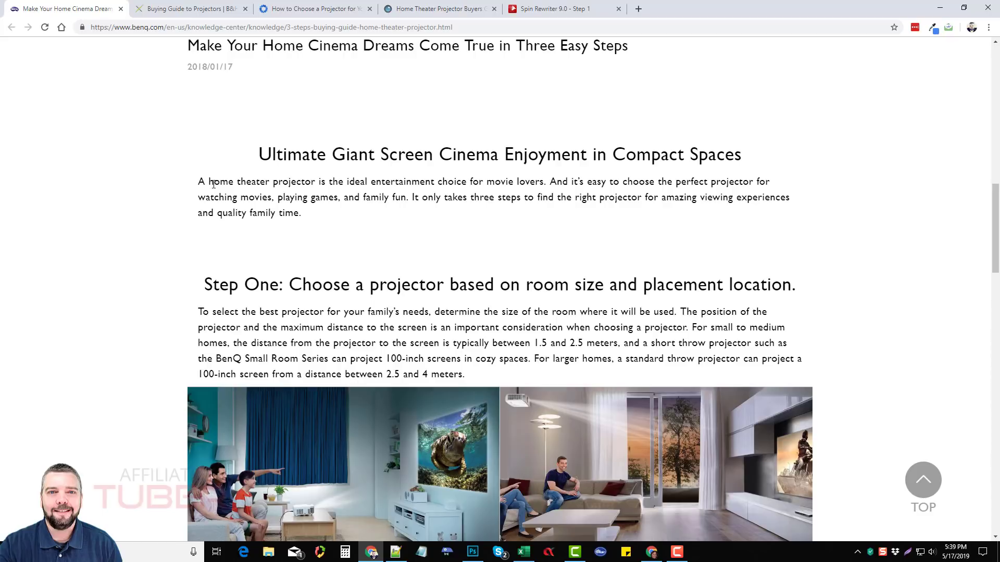
left_click_drag(201, 181, 302, 212)
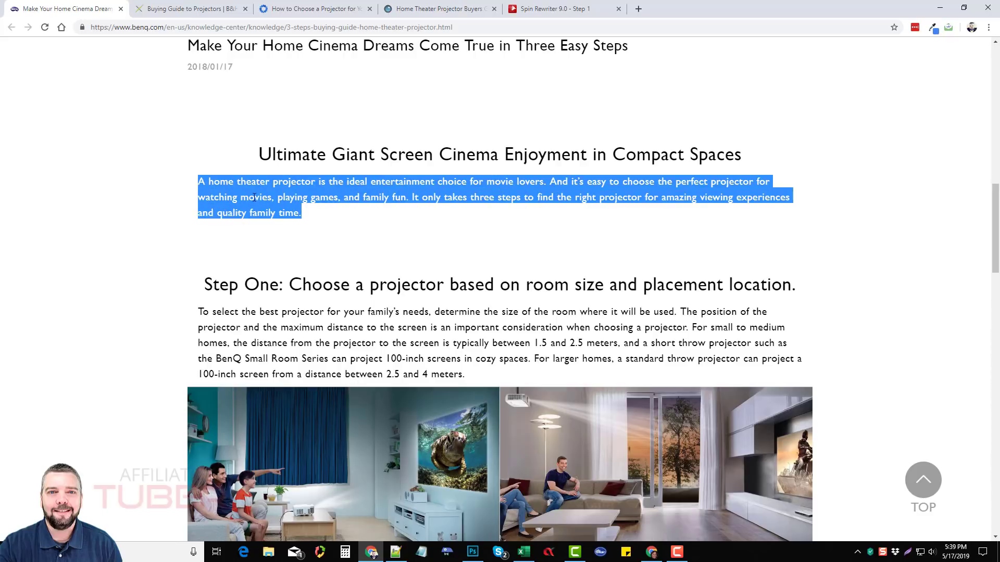
left_click(186, 11)
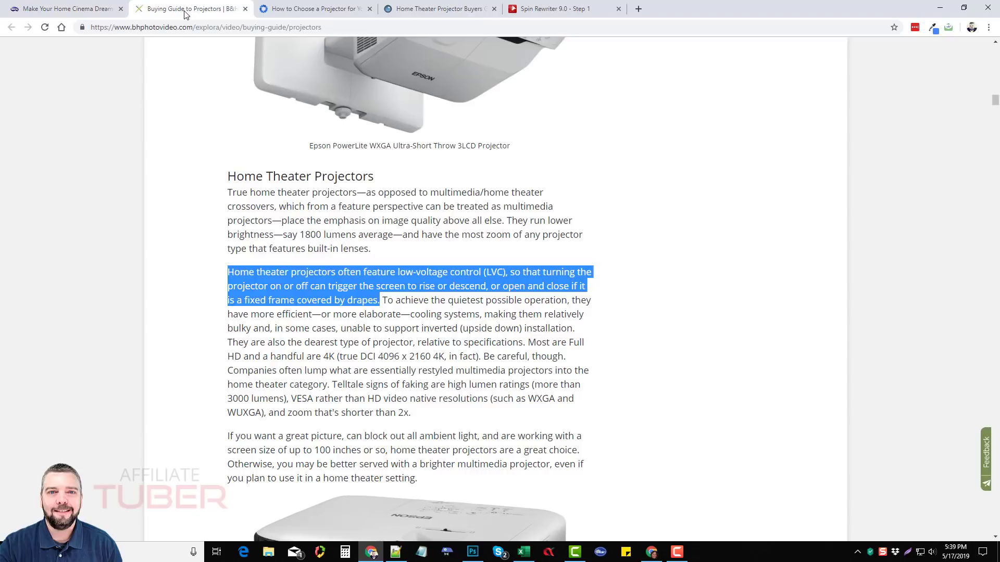
left_click(315, 10)
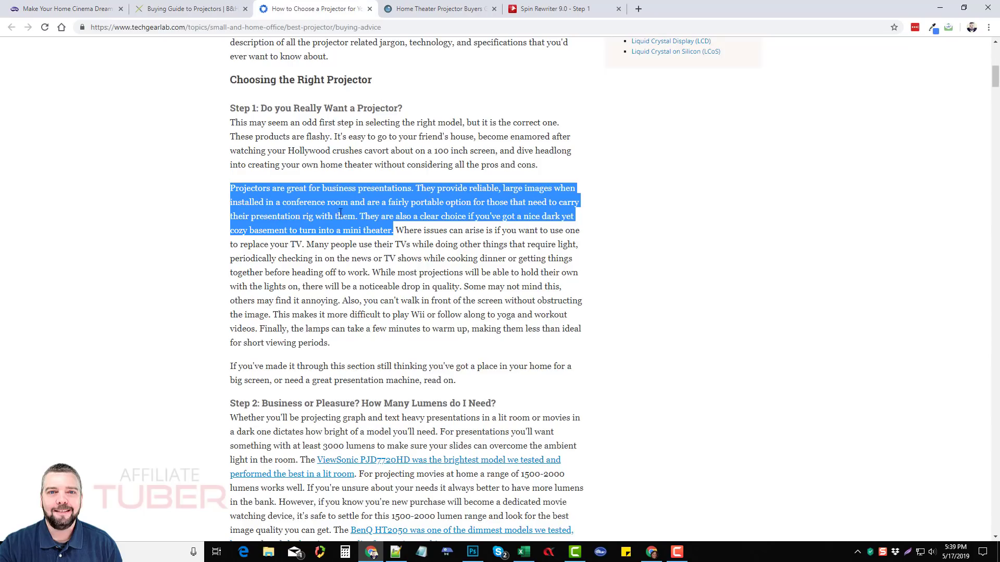
left_click(433, 11)
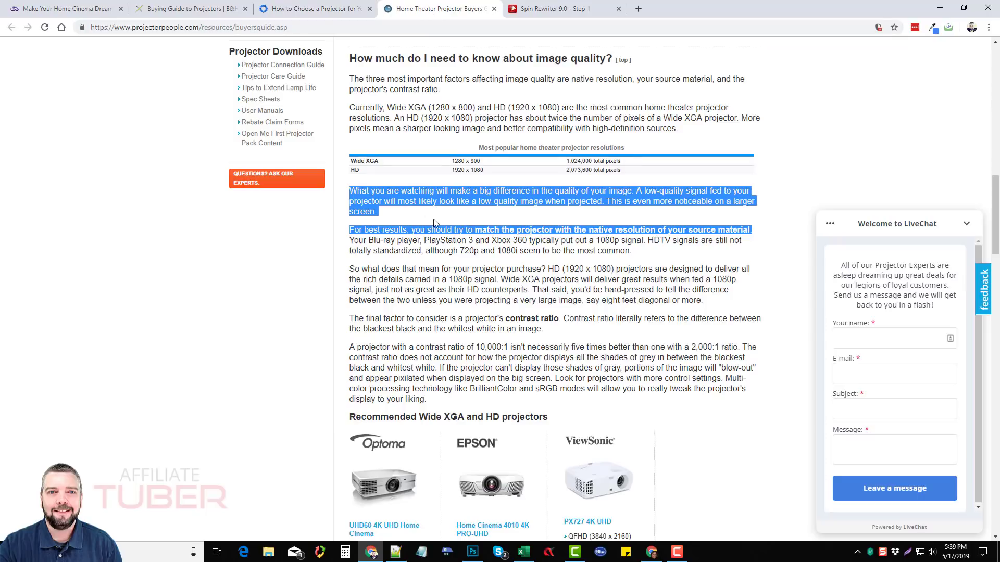
Switch to Spin Rewriter and examine the whole article assembled from the projector buying guides.
left_click(553, 11)
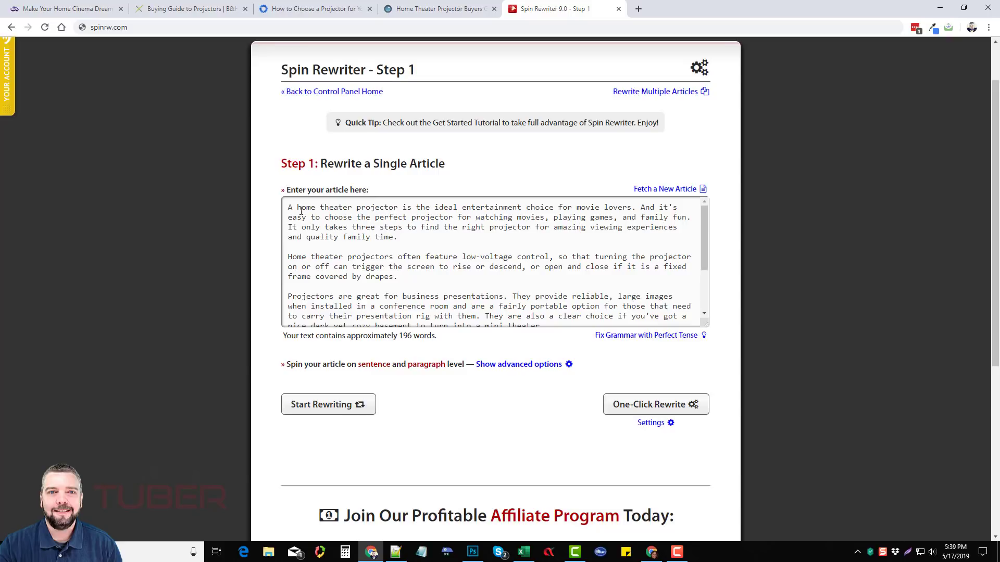
left_click_drag(287, 207, 558, 339)
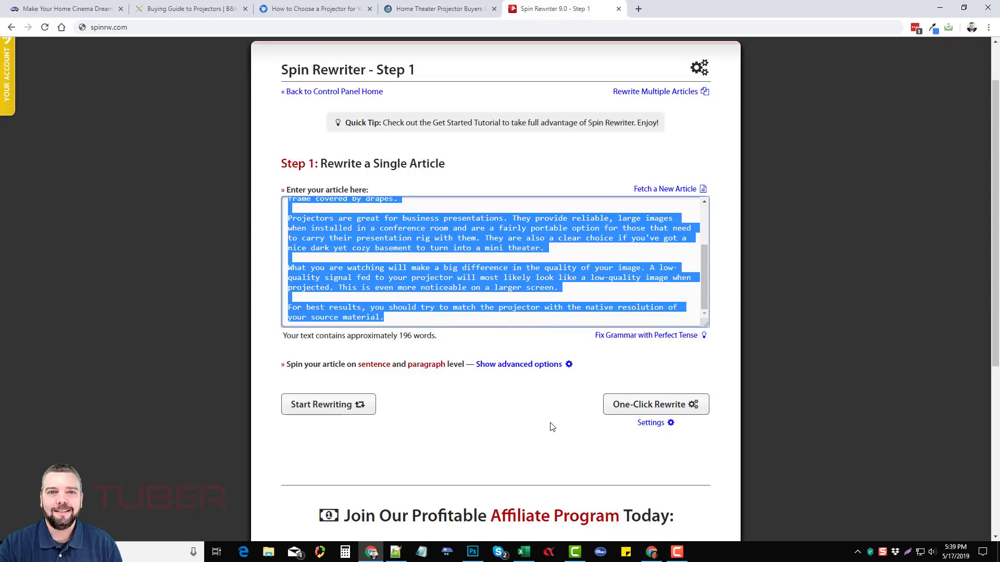
left_click(564, 426)
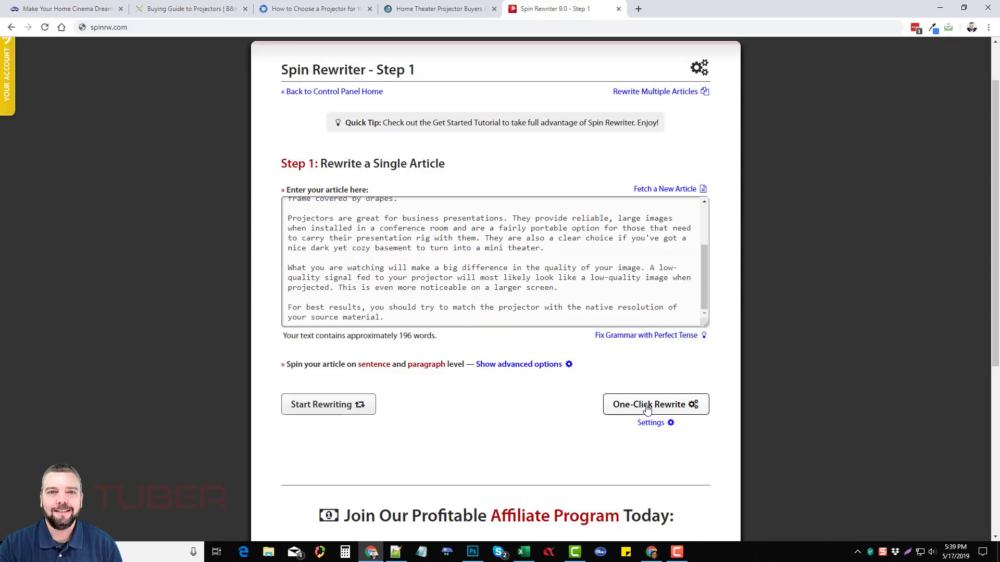
Run a One-Click Rewrite on the projector article and examine the generated spintax from its beginning.
left_click(646, 409)
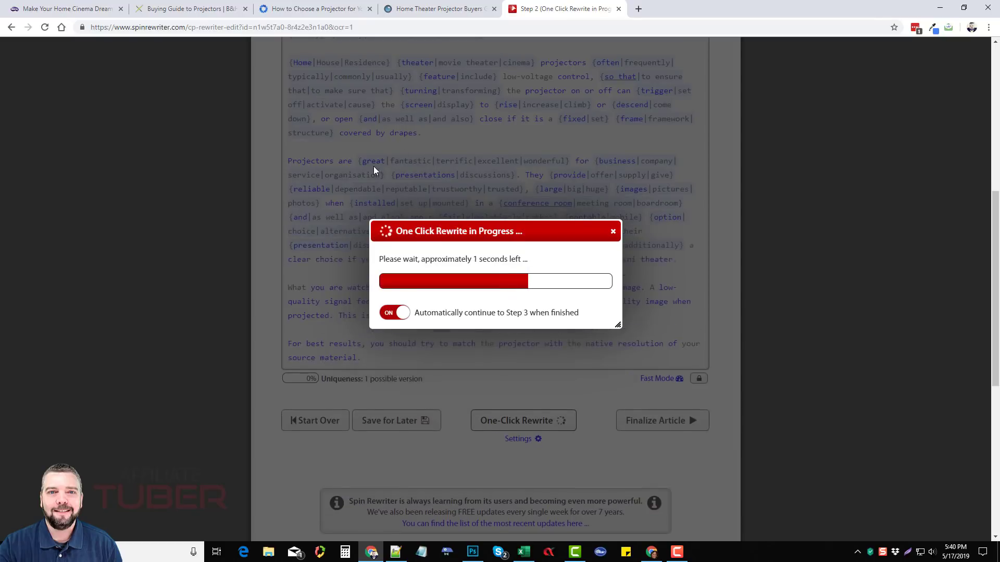
scroll(347, 351, "down", 3)
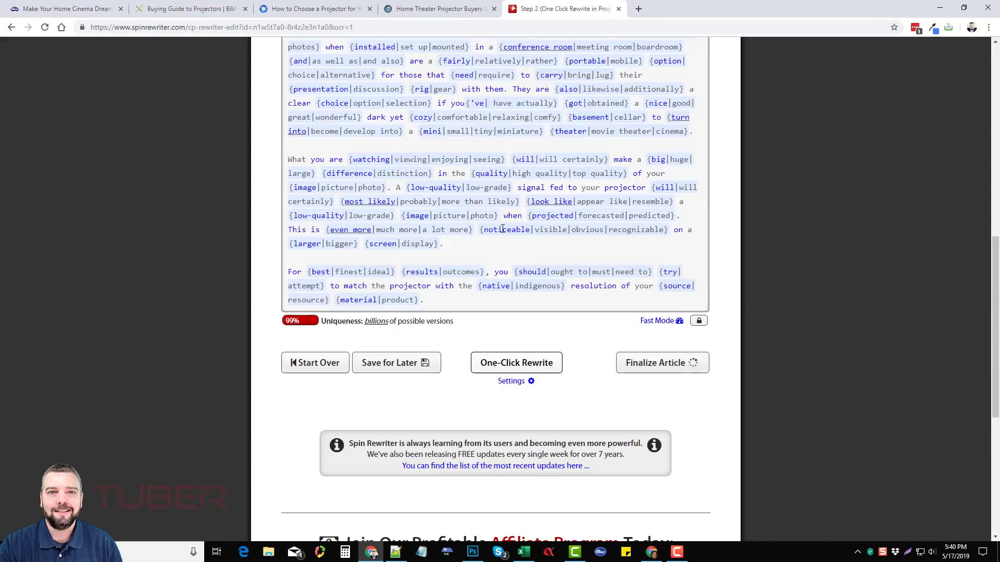
scroll(796, 299, "down", 2)
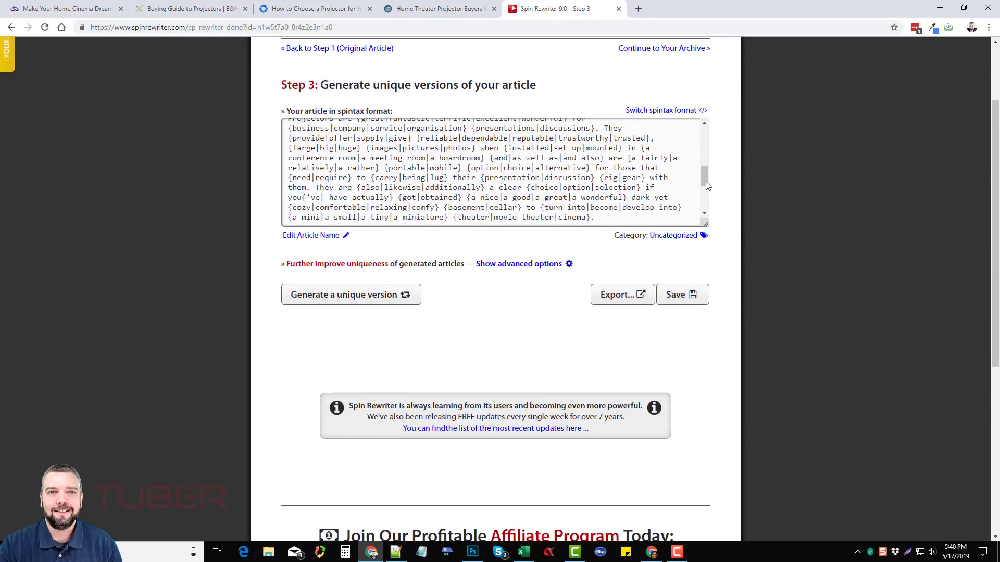
left_click_drag(705, 179, 701, 137)
scroll(485, 177, "up", 1)
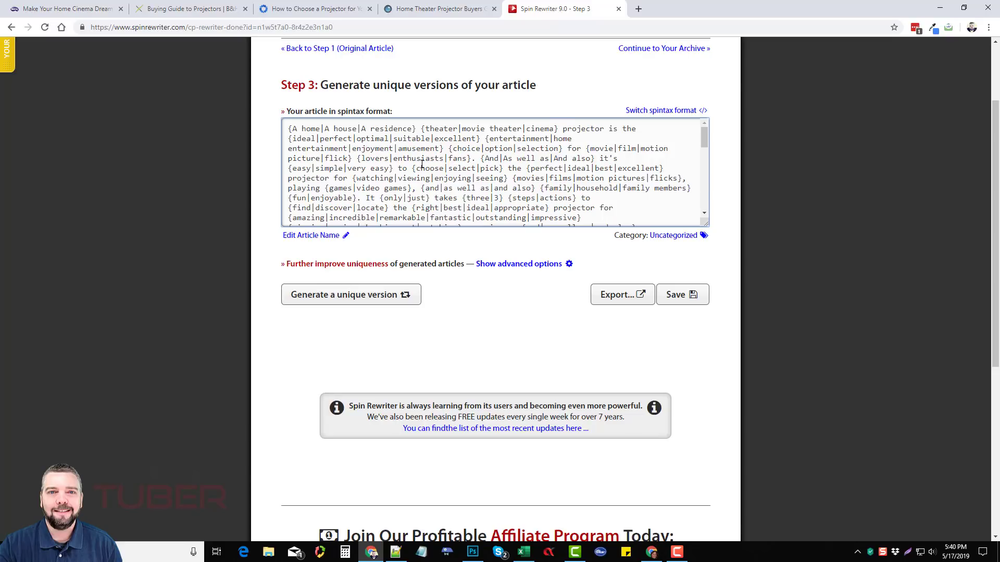
Copy the complete spintax article into the YIVE campaign's After Description and enlarge that text box to show more of it.
key("ctrl+a")
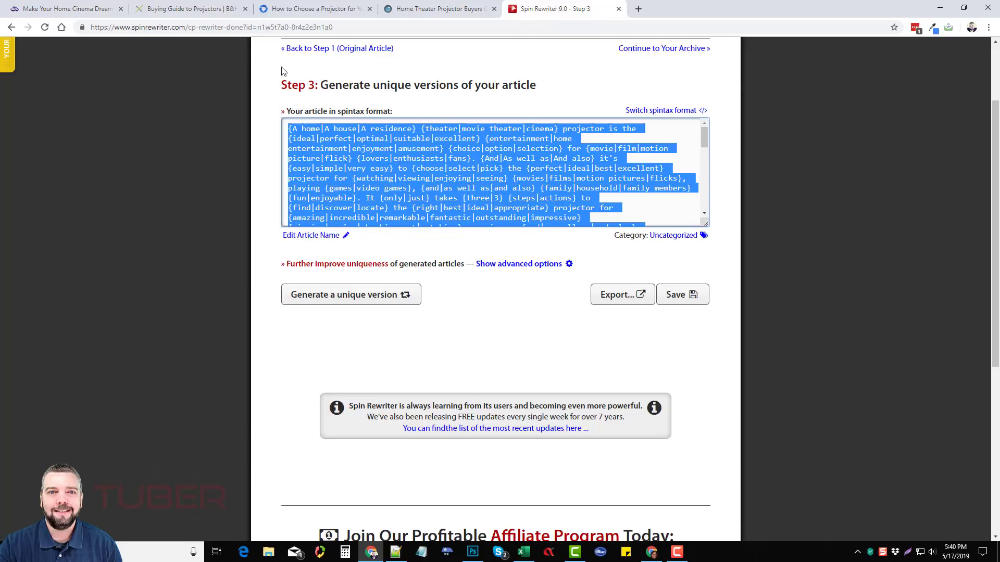
left_click(941, 6)
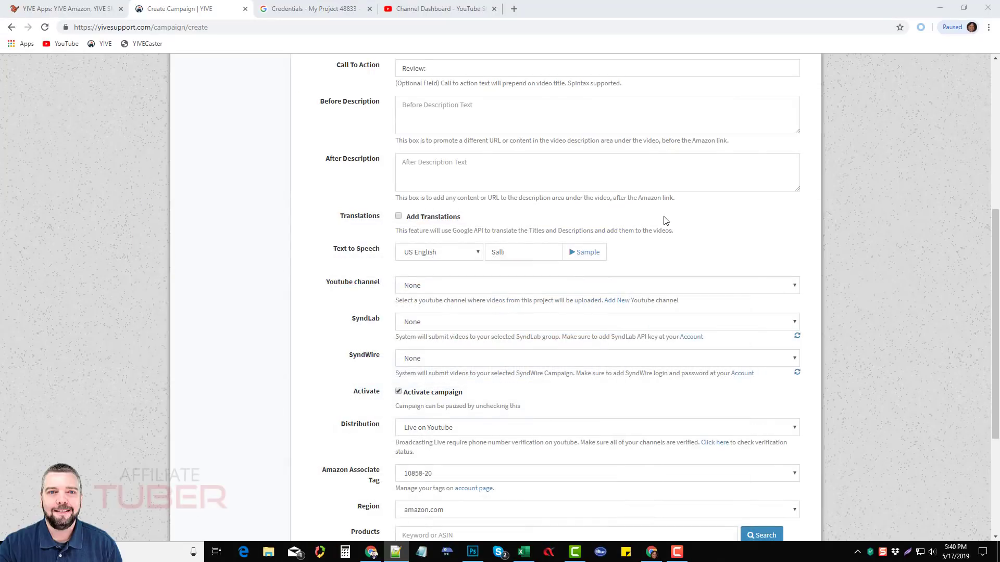
left_click(454, 164)
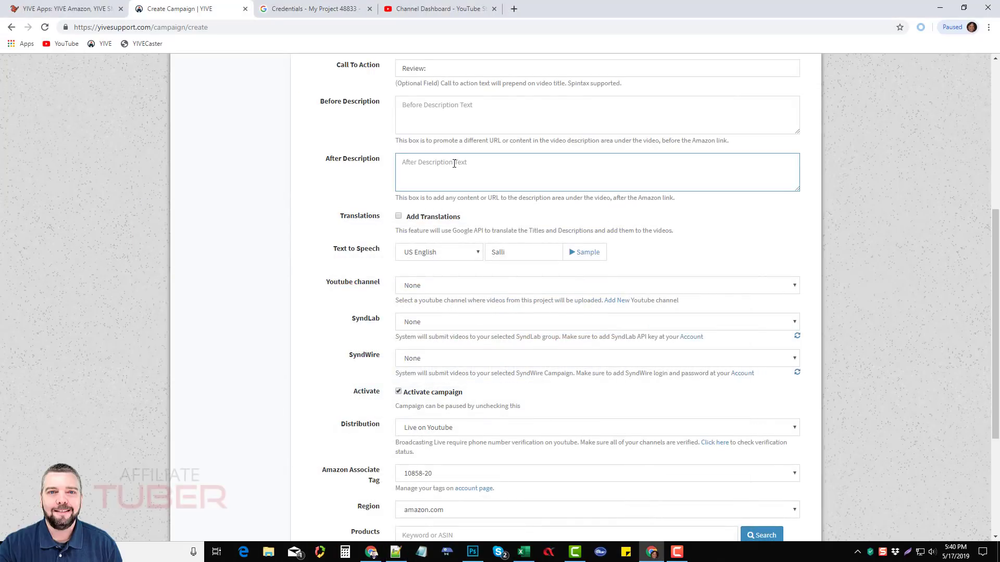
key("ctrl+v")
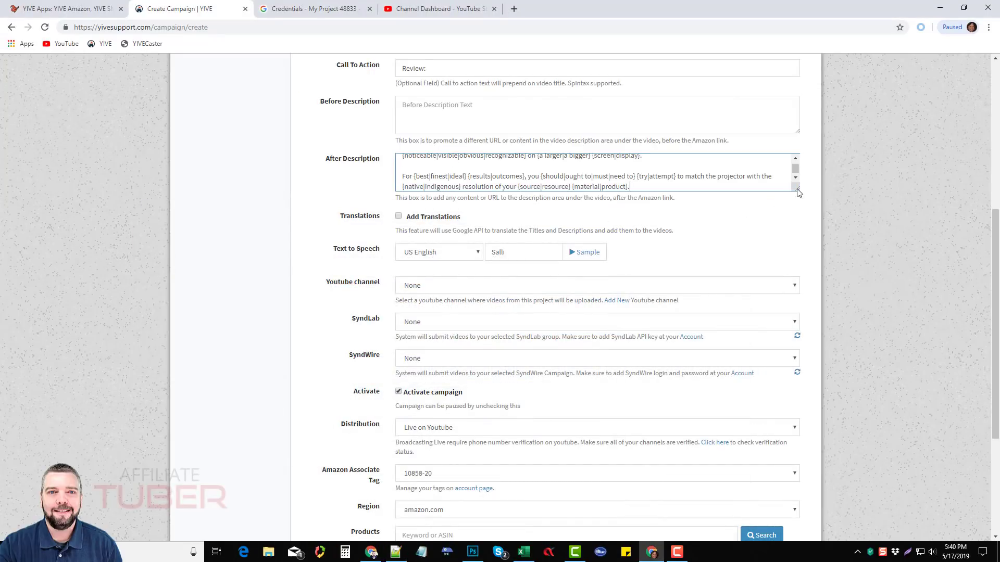
mouse_move(798, 190)
left_mouse_down()
mouse_move(803, 289)
mouse_move(804, 179)
left_mouse_up()
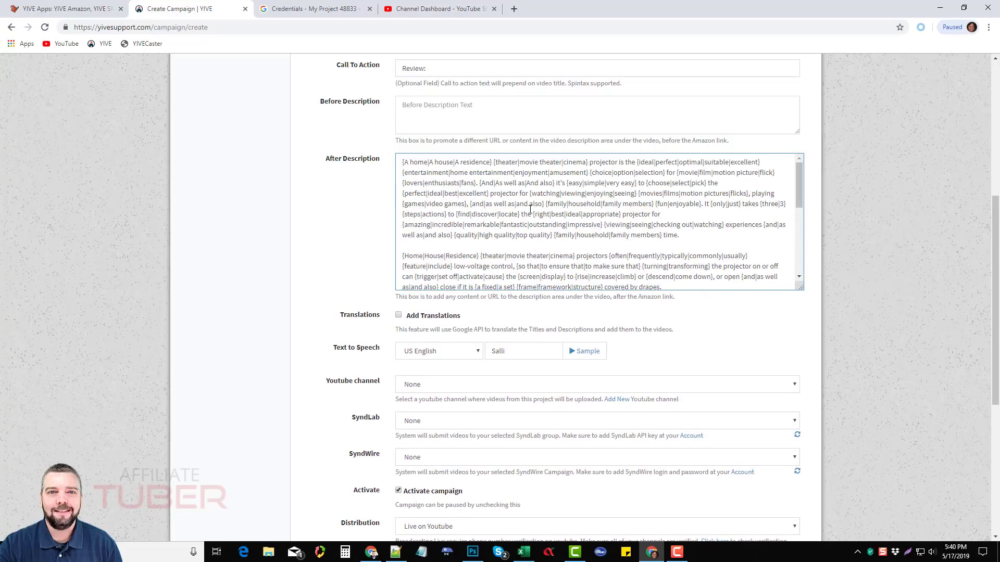
Enable translations of the campaign's titles and descriptions.
scroll(290, 267, "down", 2)
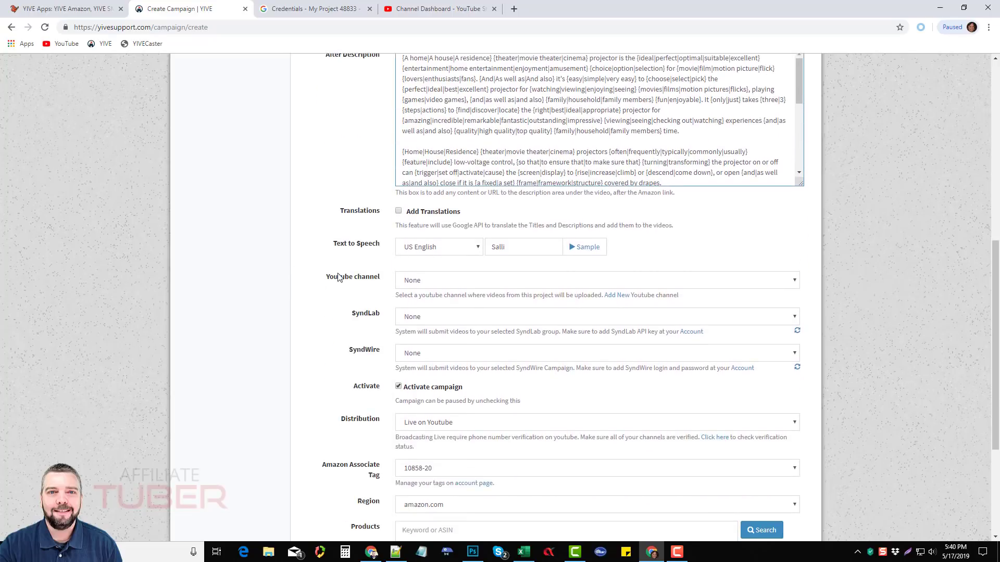
left_click(399, 211)
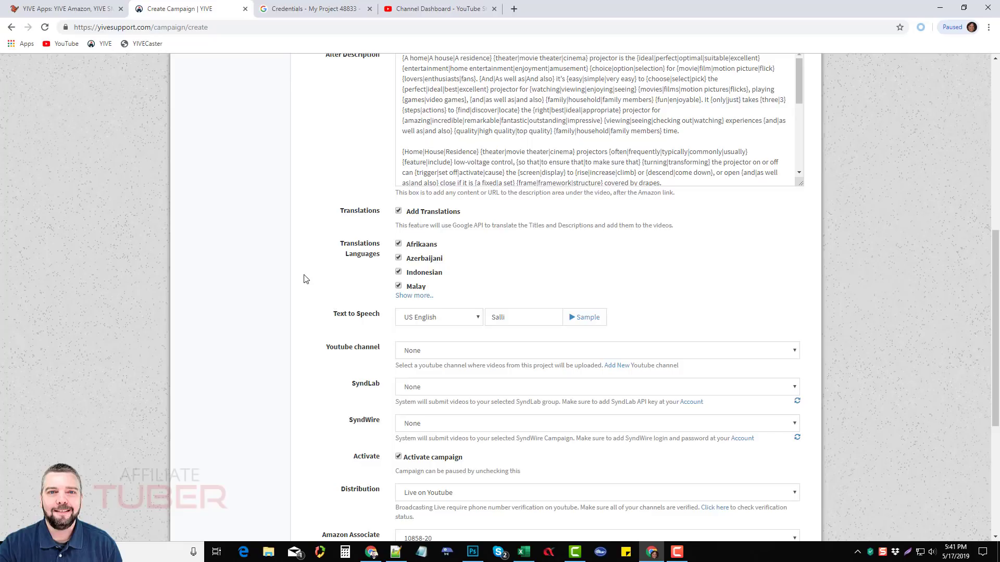
Browse the text-to-speech languages, keep US English, set the voice to Matthew and play its sample.
scroll(305, 276, "down", 3)
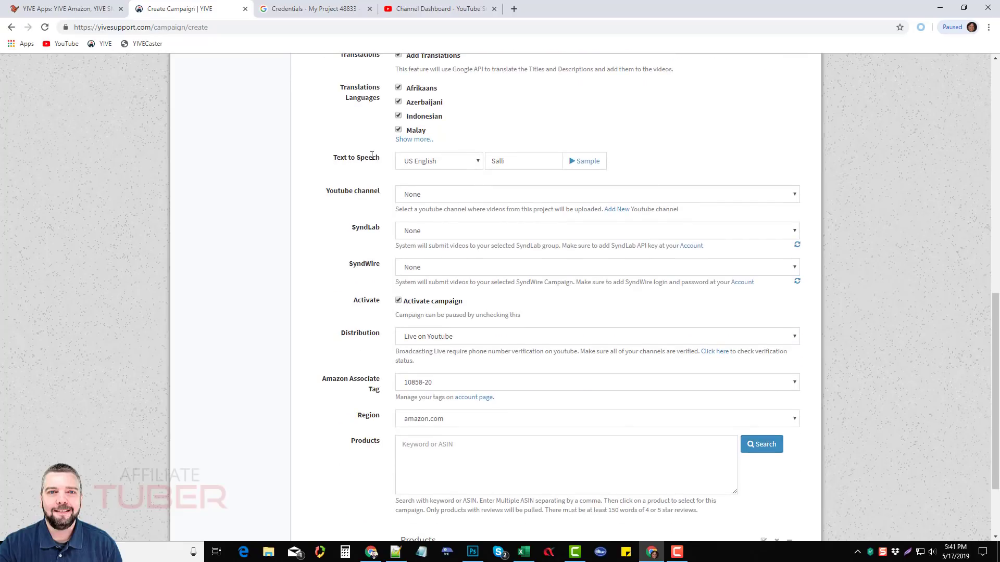
left_click(467, 162)
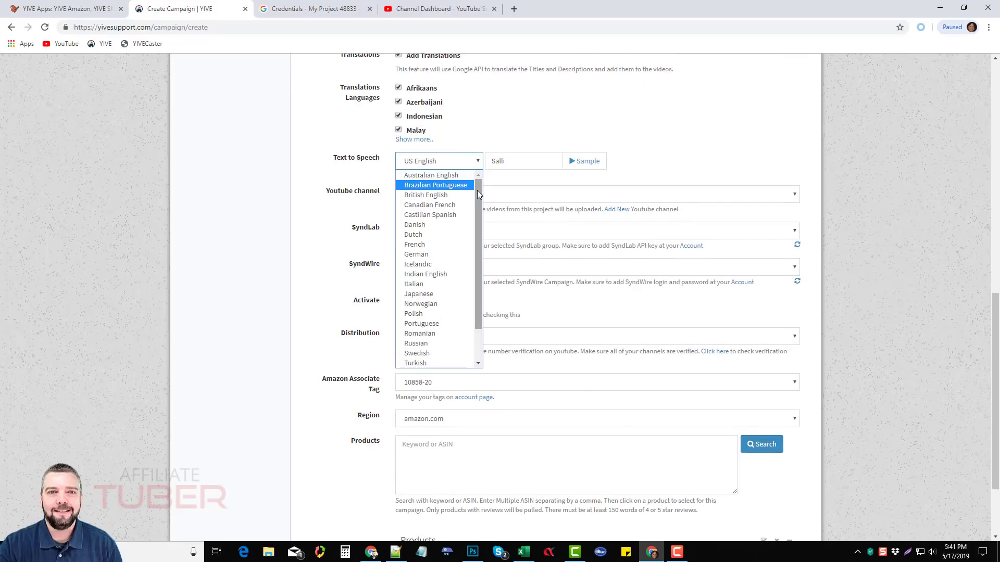
left_click_drag(477, 190, 477, 239)
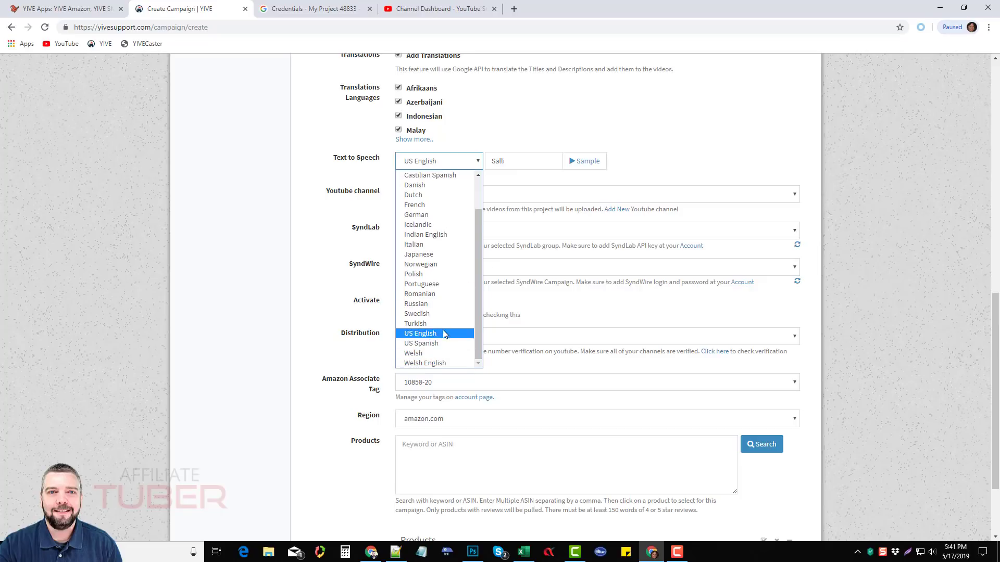
left_click_drag(480, 315, 492, 249)
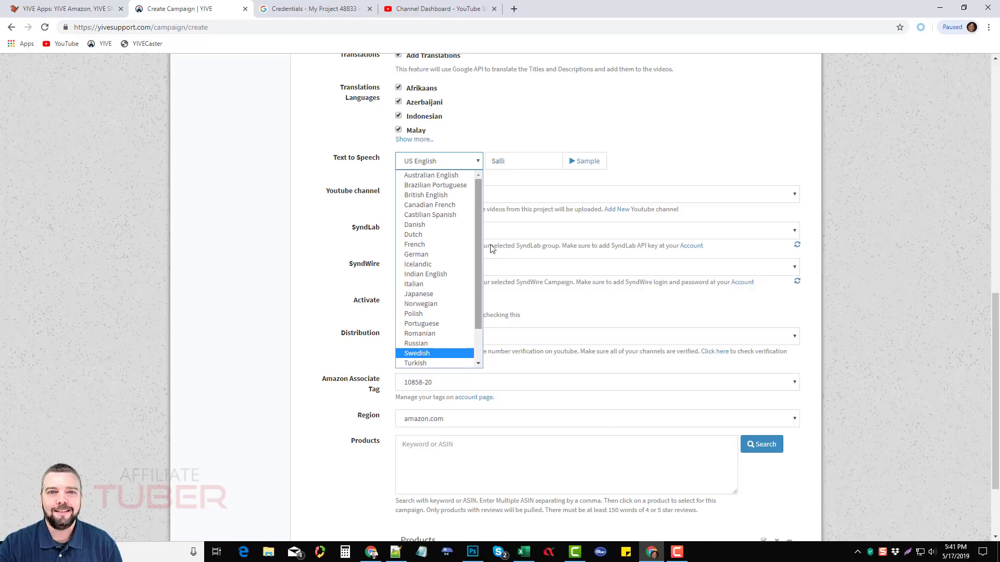
left_click(526, 130)
left_click(523, 161)
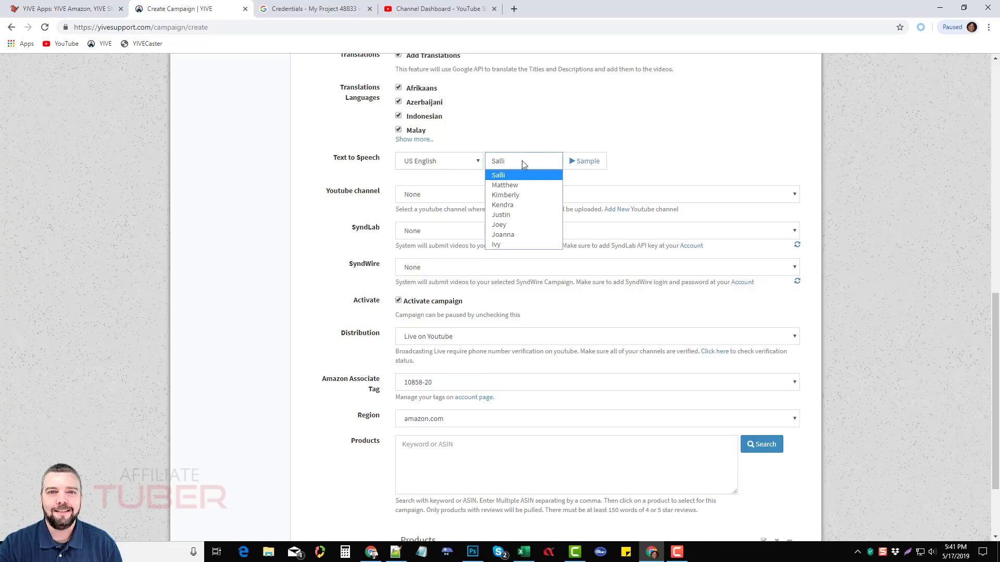
left_click(509, 186)
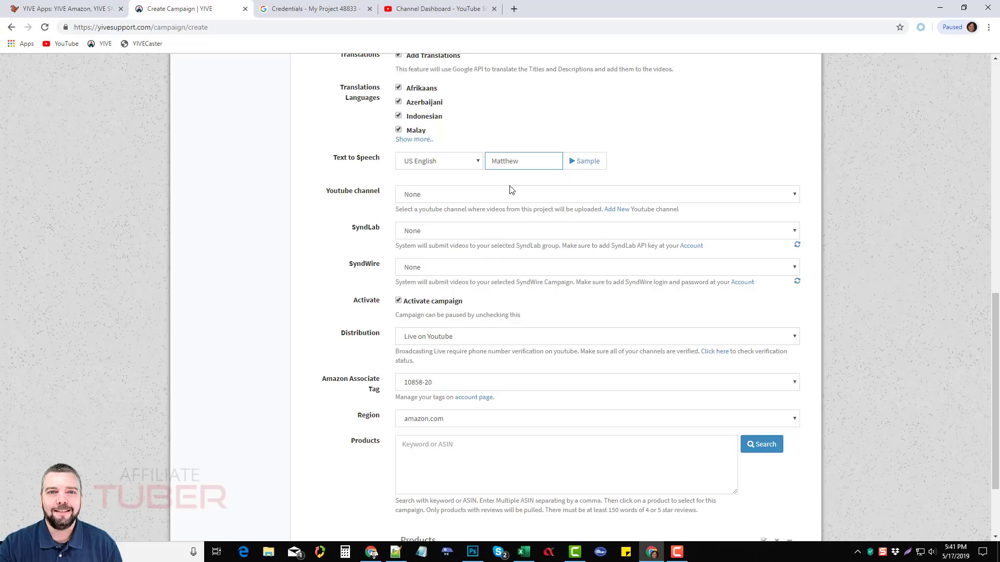
left_click(574, 163)
Assign the connected YouTube channel to the campaign and set its distribution to Upload on Youtube.
left_click(458, 195)
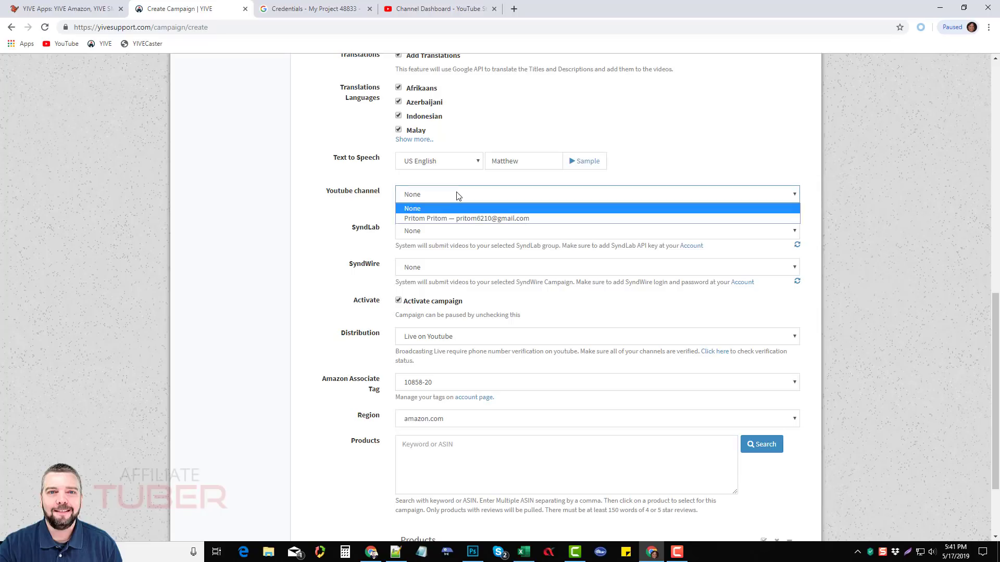
left_click(465, 219)
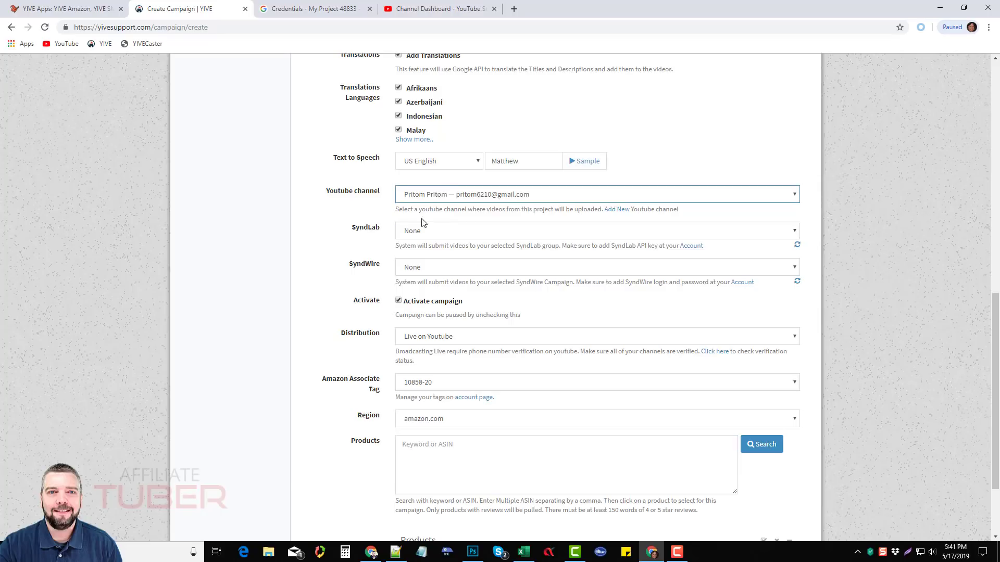
scroll(316, 239, "down", 1)
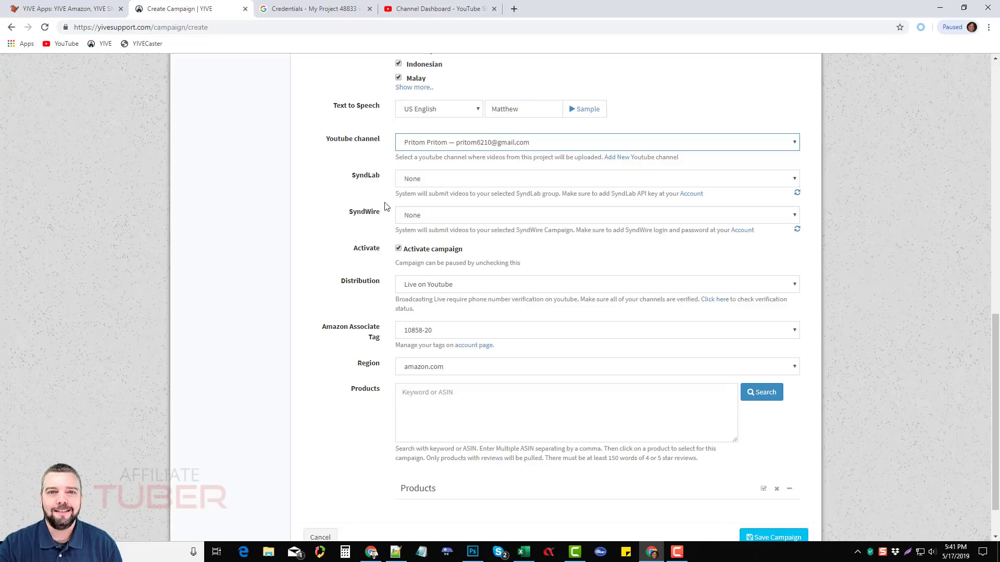
scroll(330, 225, "down", 1)
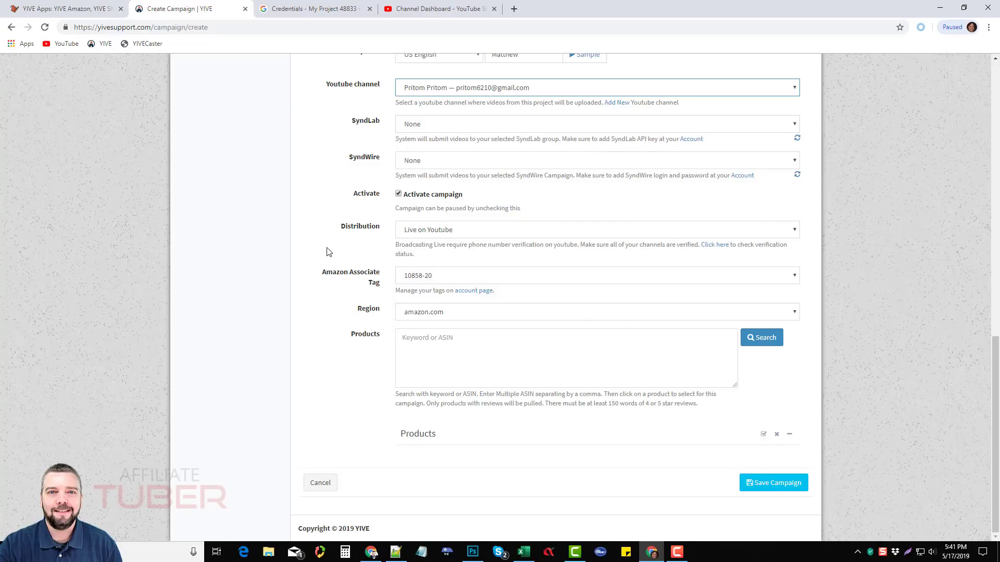
left_click(492, 231)
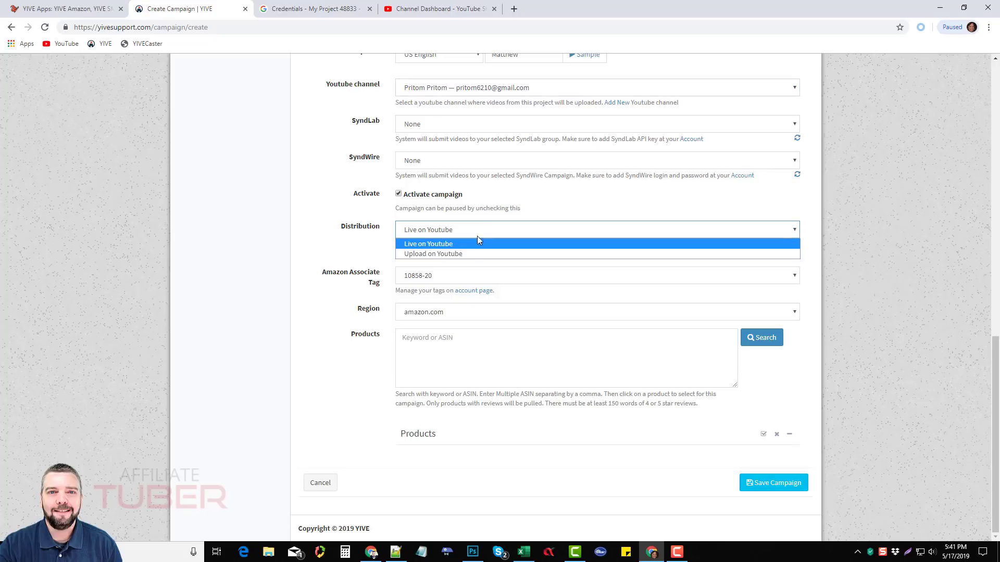
left_click(456, 254)
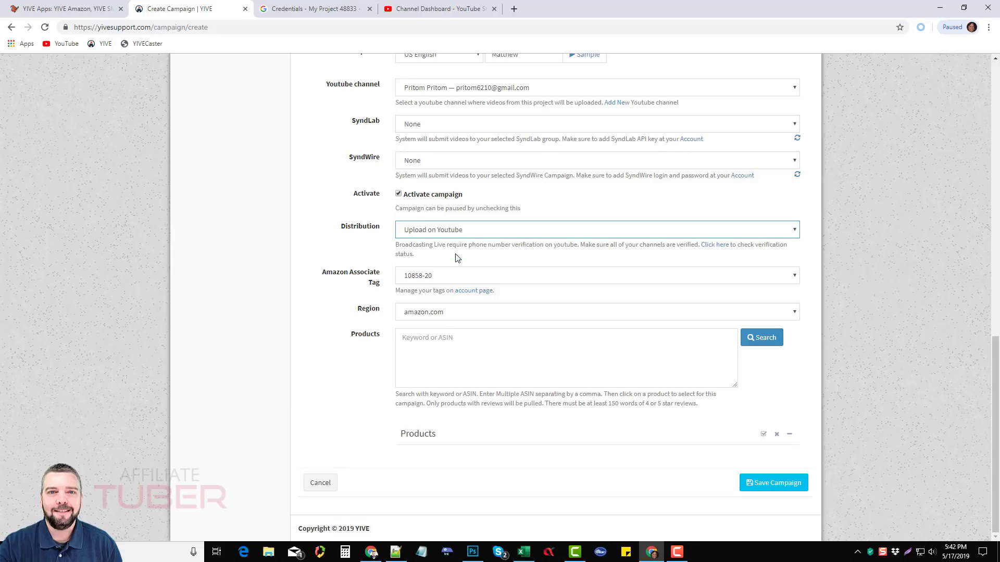
left_click(461, 230)
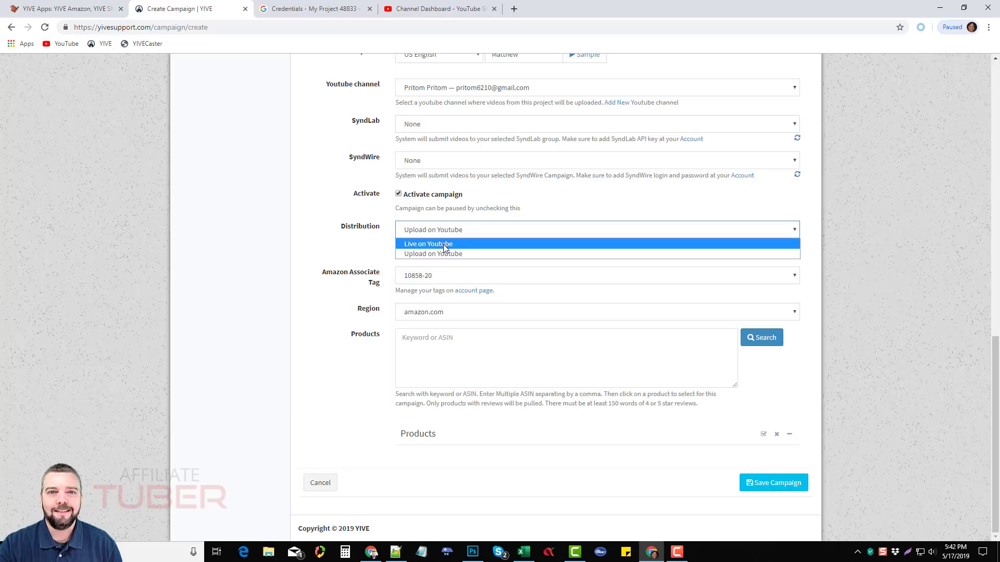
left_click(446, 256)
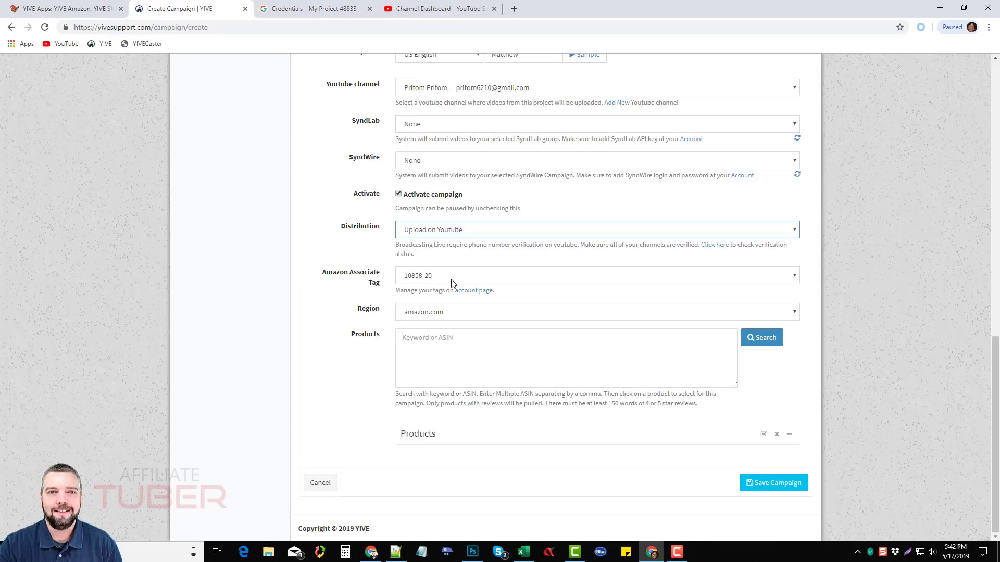
Select amazon.com as the campaign's region and search its products for the keyword "projector".
left_click(444, 314)
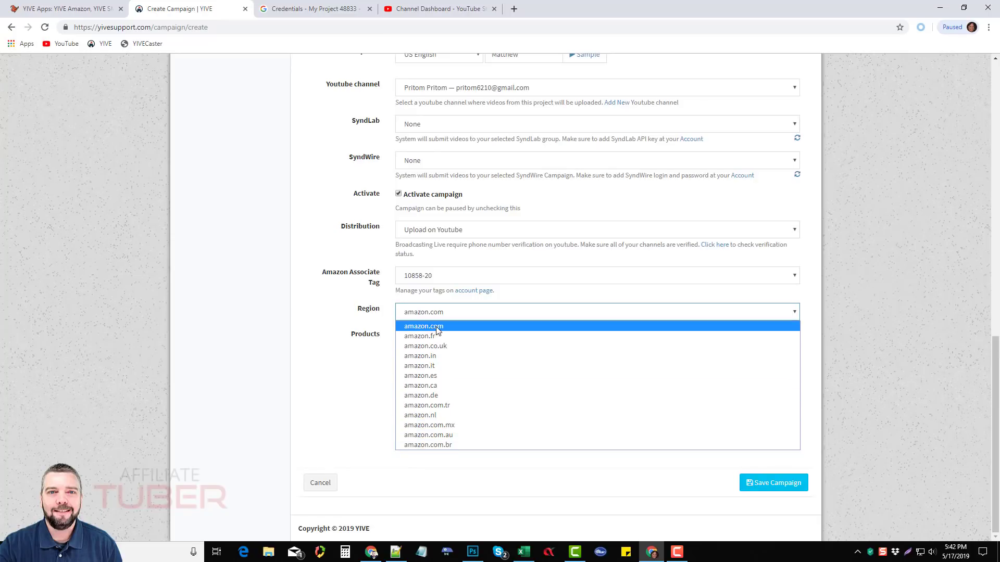
left_click(428, 328)
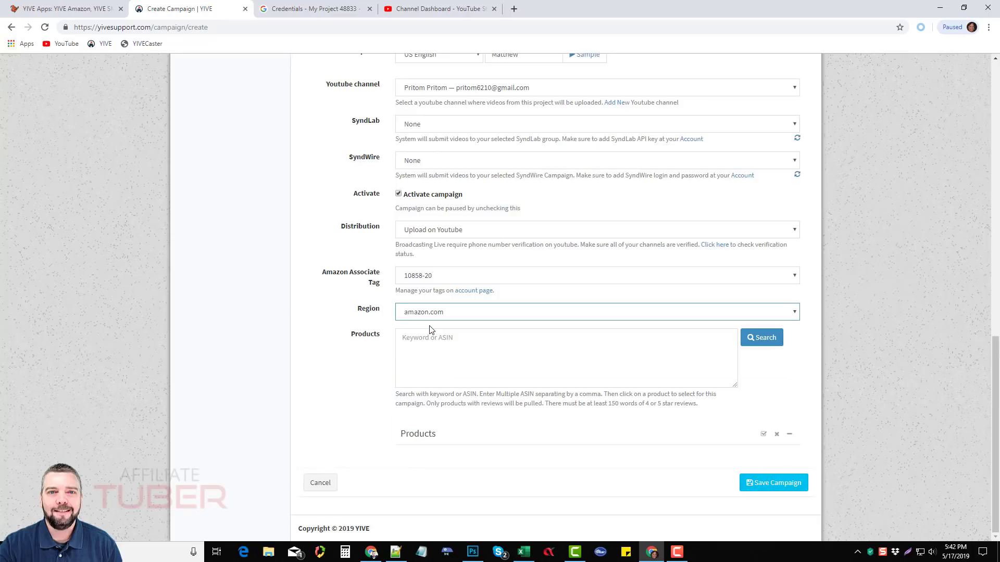
left_click(444, 342)
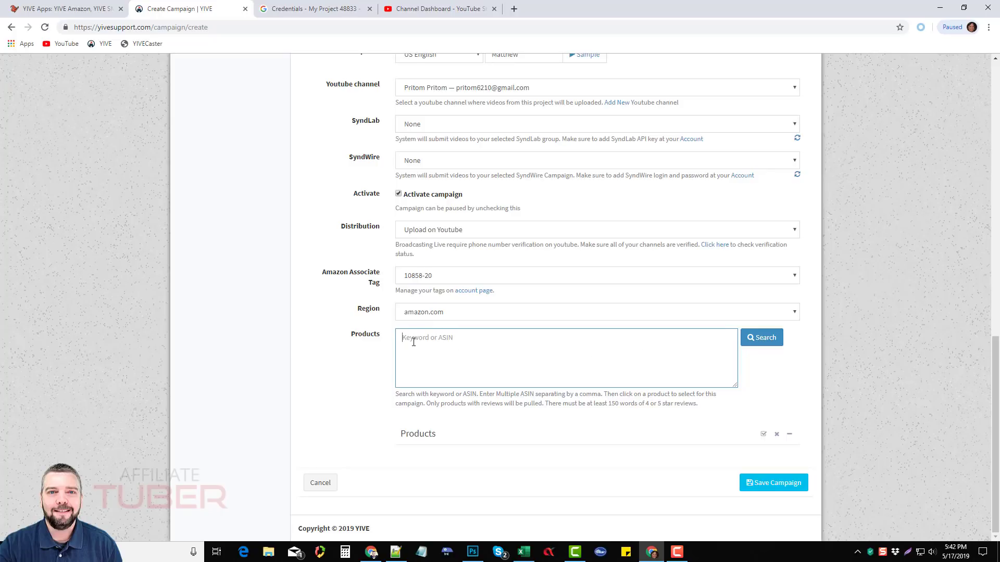
type("projector")
left_click(760, 337)
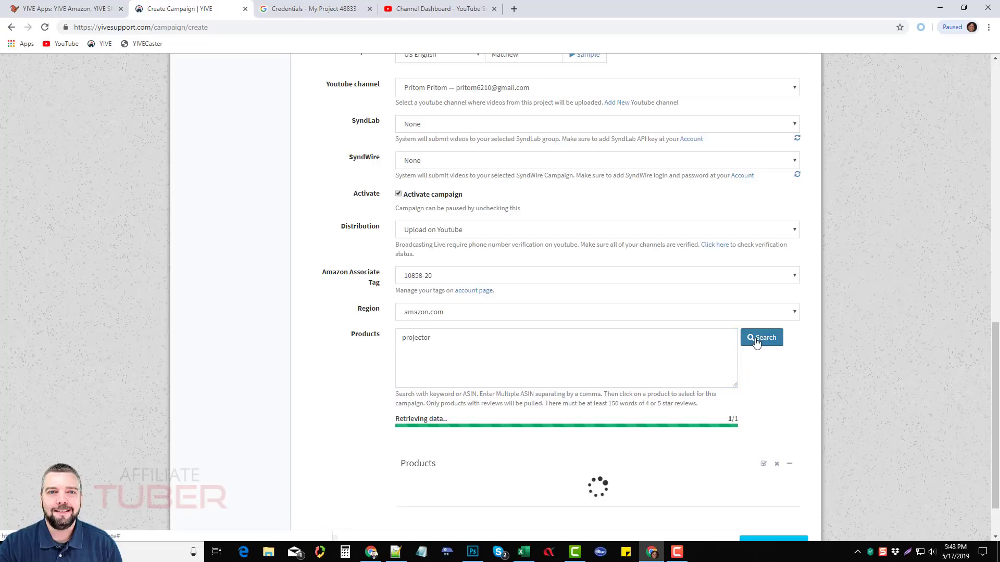
Look through the preselected projector products found for the campaign and load more projector results.
scroll(818, 360, "down", 1)
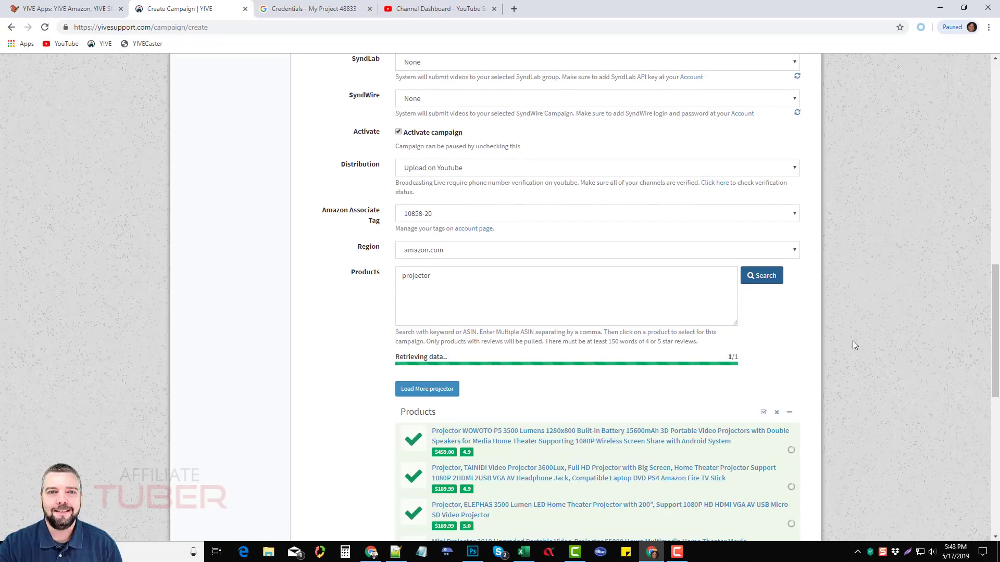
scroll(773, 291, "down", 5)
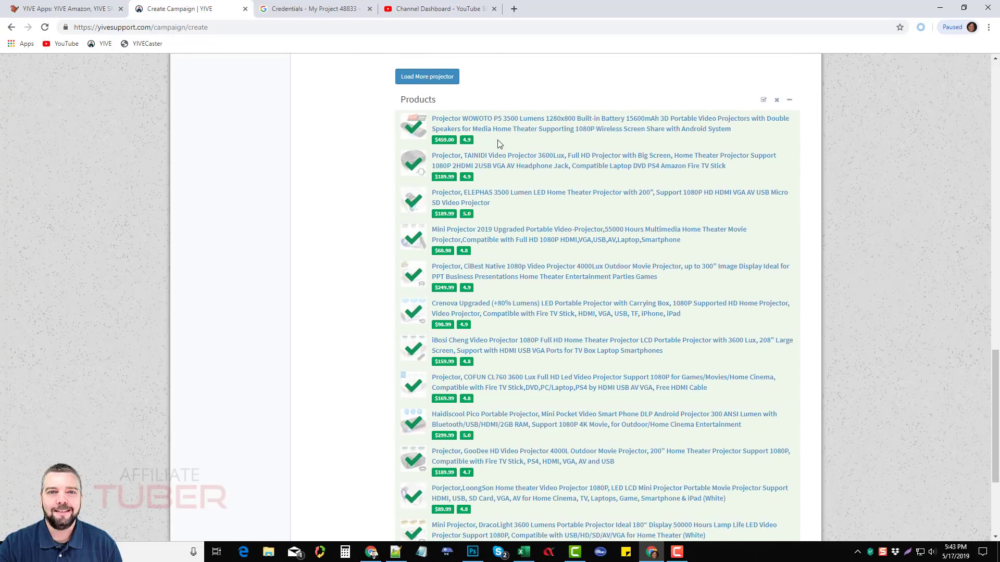
scroll(523, 272, "down", 1)
scroll(522, 273, "down", 3)
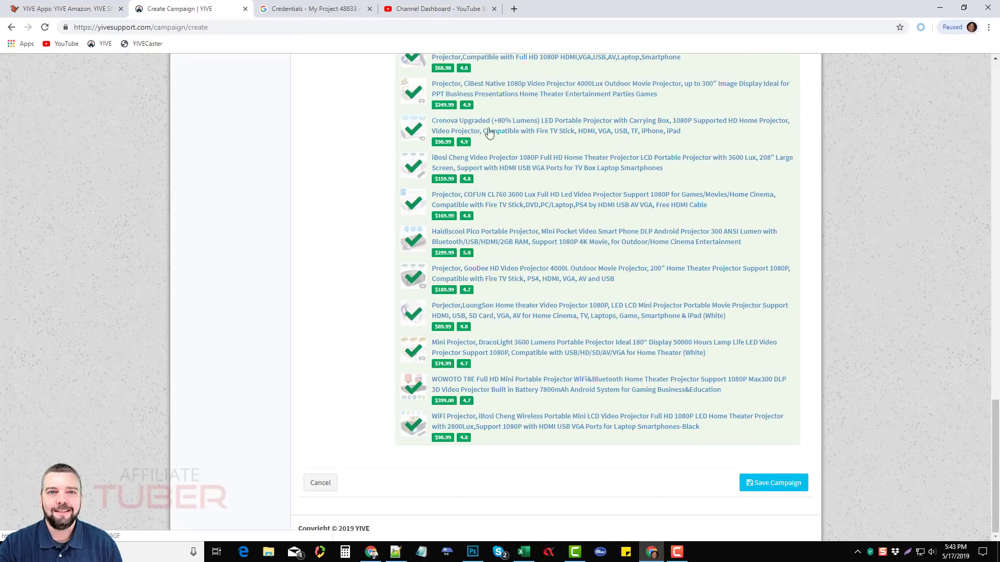
scroll(571, 405, "up", 3)
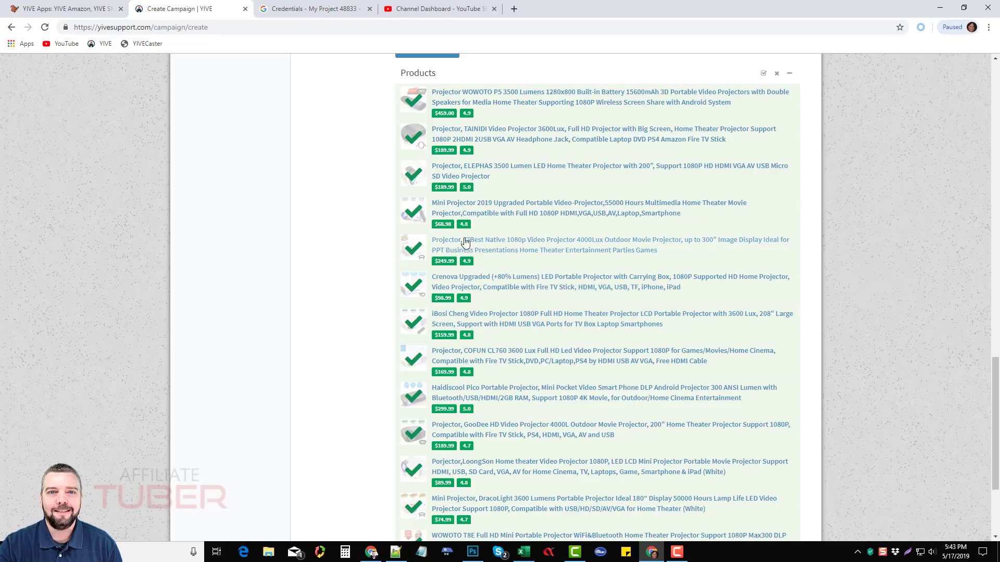
scroll(359, 281, "up", 4)
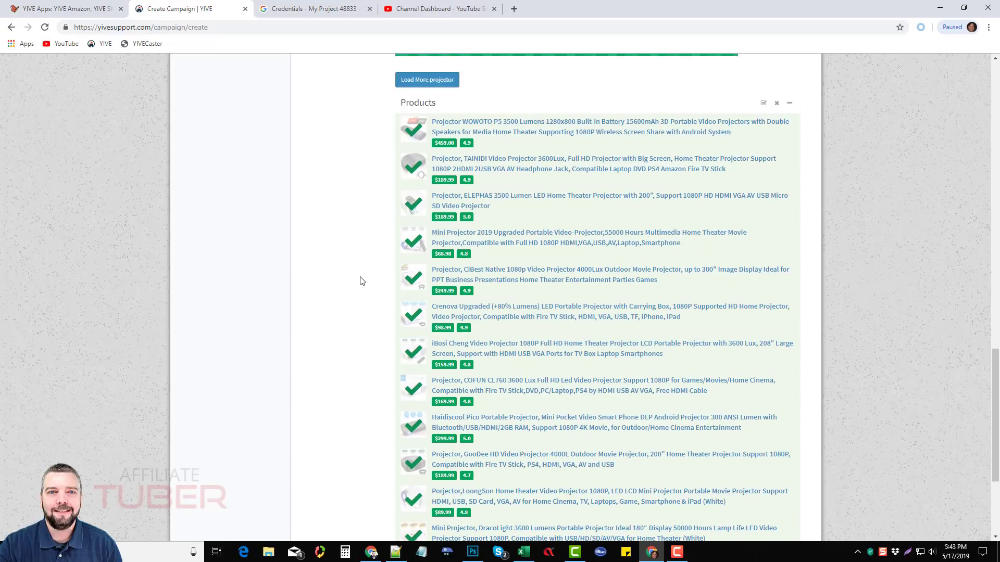
left_click(437, 264)
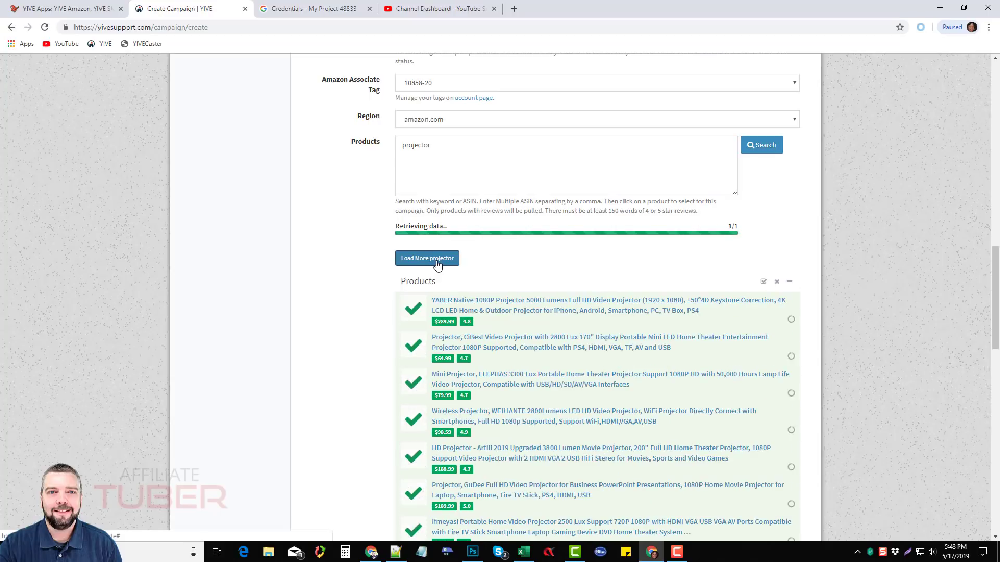
Load all remaining "projector" results into the campaign's product list and look through the selected products.
left_click(426, 258)
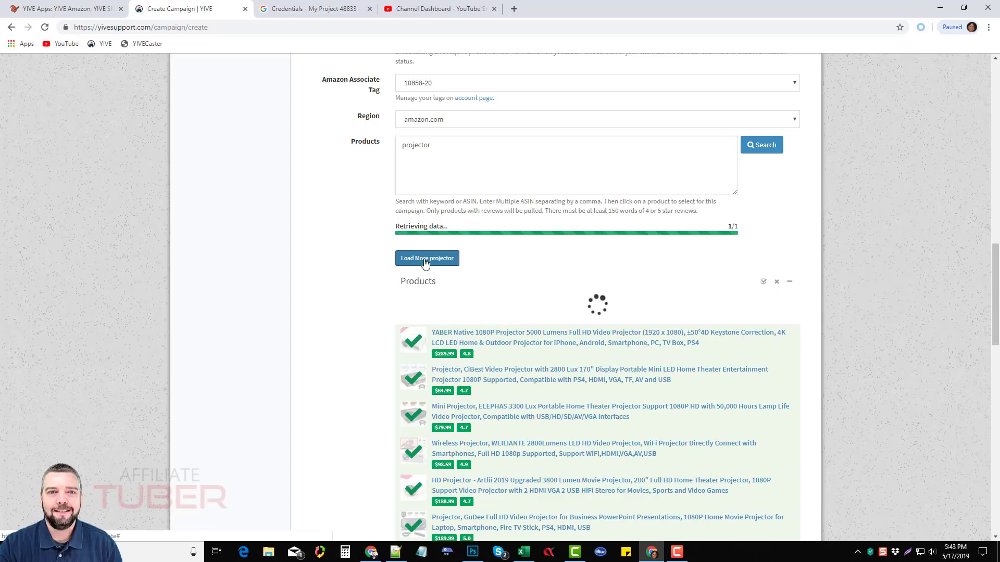
left_click(440, 260)
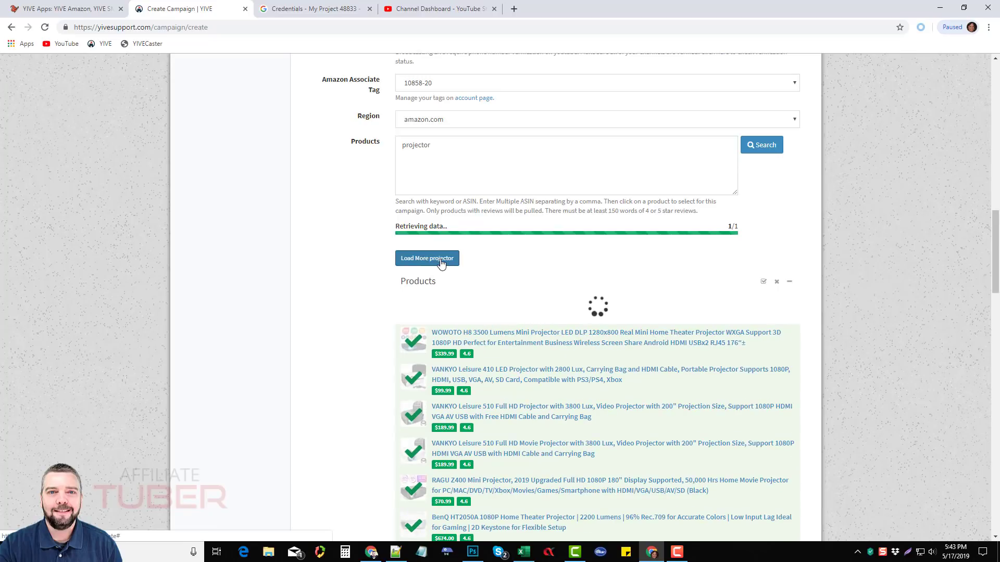
left_click(441, 263)
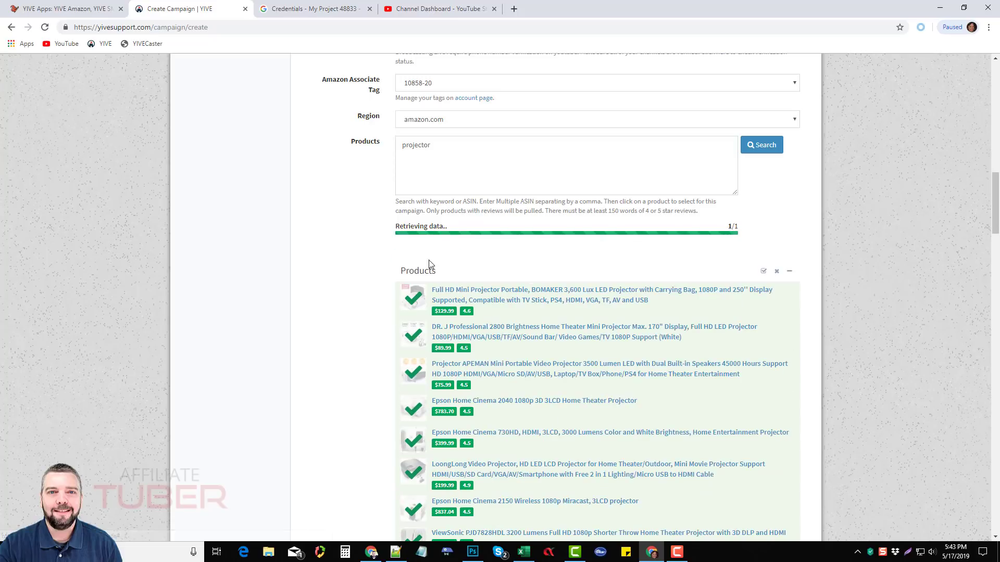
scroll(400, 327, "down", 2)
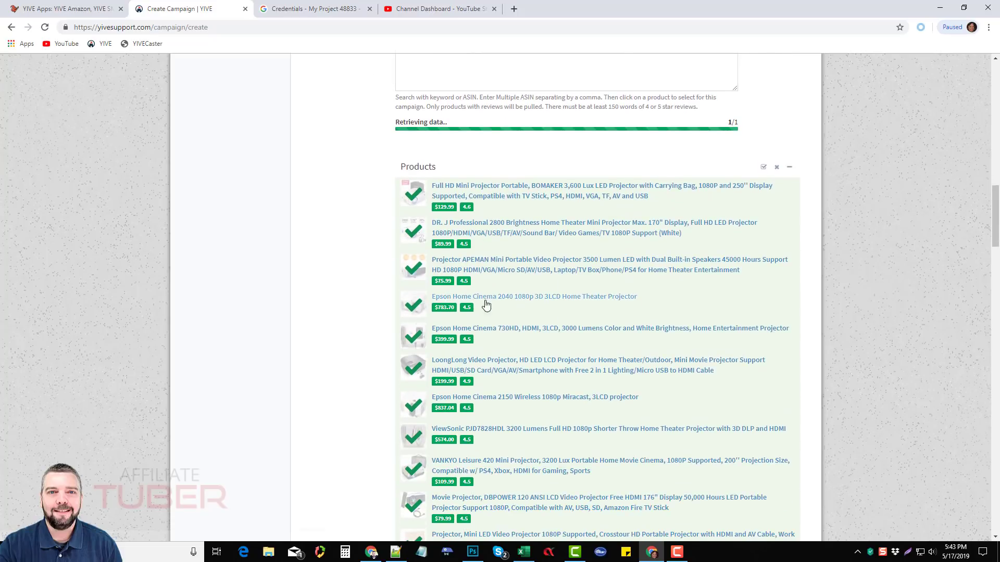
scroll(485, 312, "down", 4)
left_click_drag(995, 228, 995, 487)
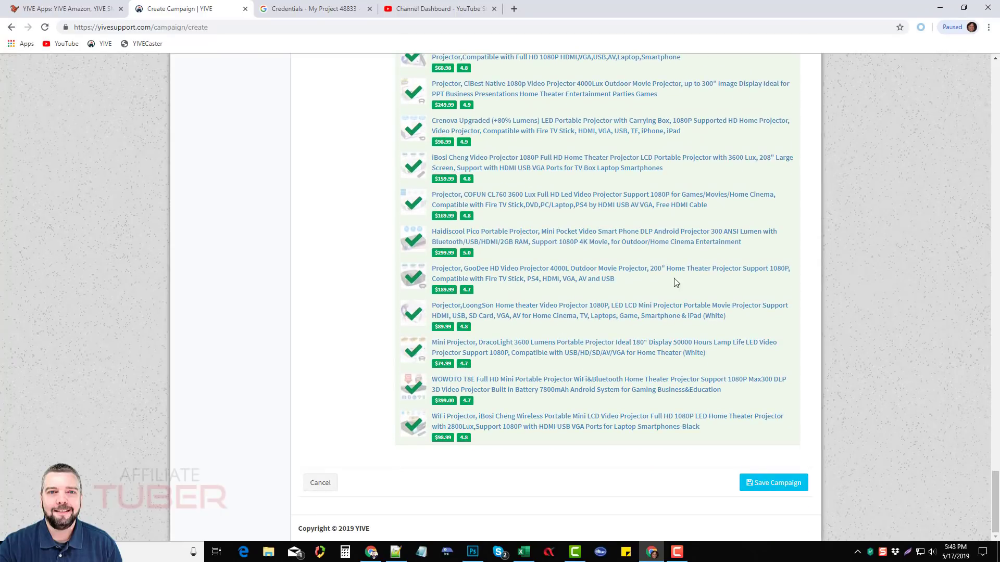
left_click_drag(994, 493, 993, 227)
scroll(993, 226, "up", 8)
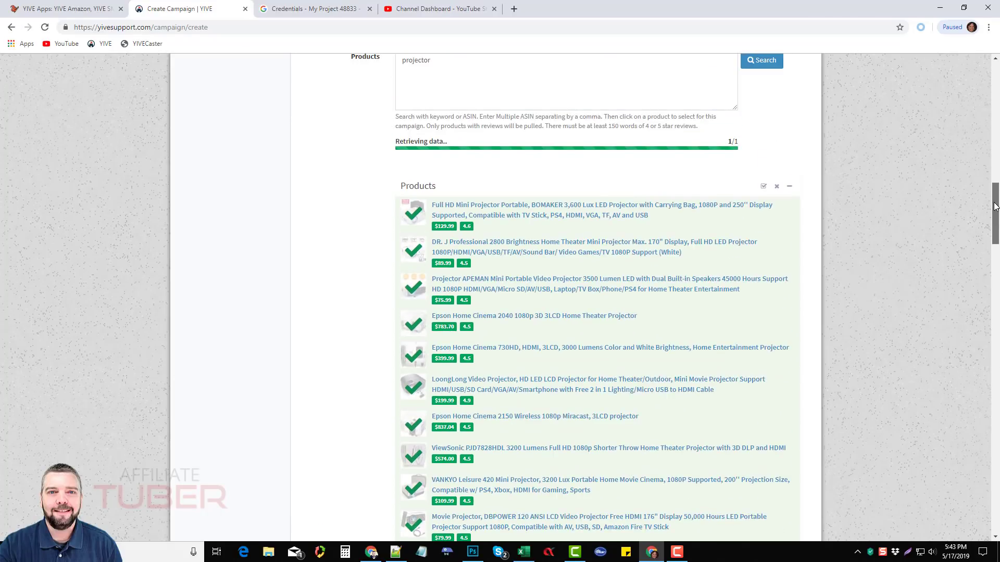
Search the campaign's products for "mini projector" and load all further results for that keyword.
left_click(492, 297)
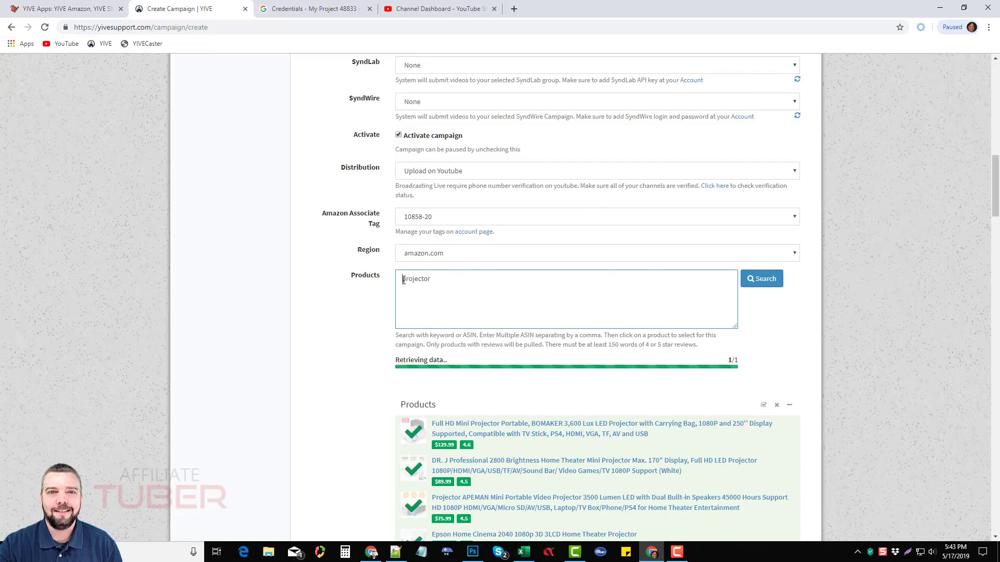
key("Home")
type("mini")
left_click(765, 280)
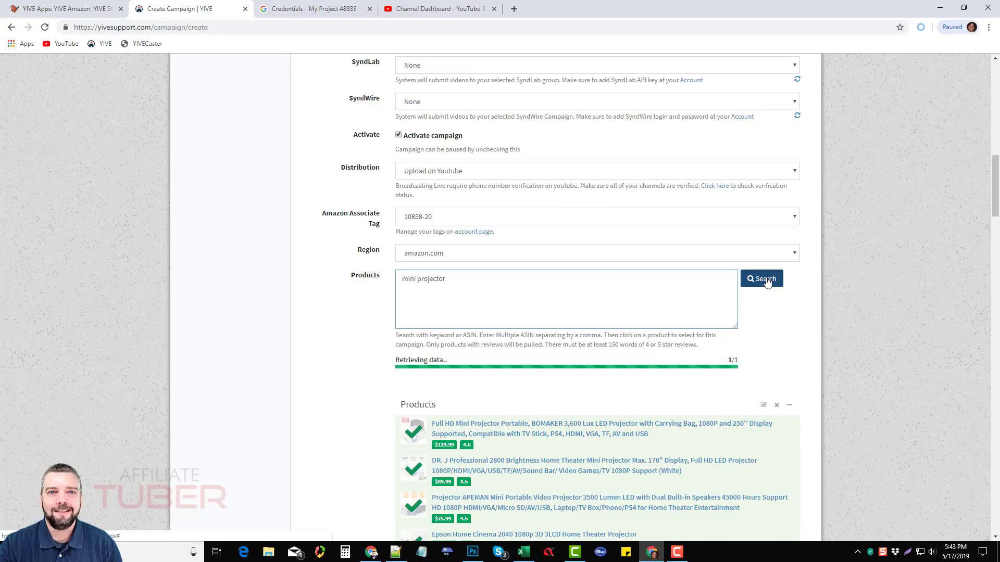
scroll(824, 341, "down", 4)
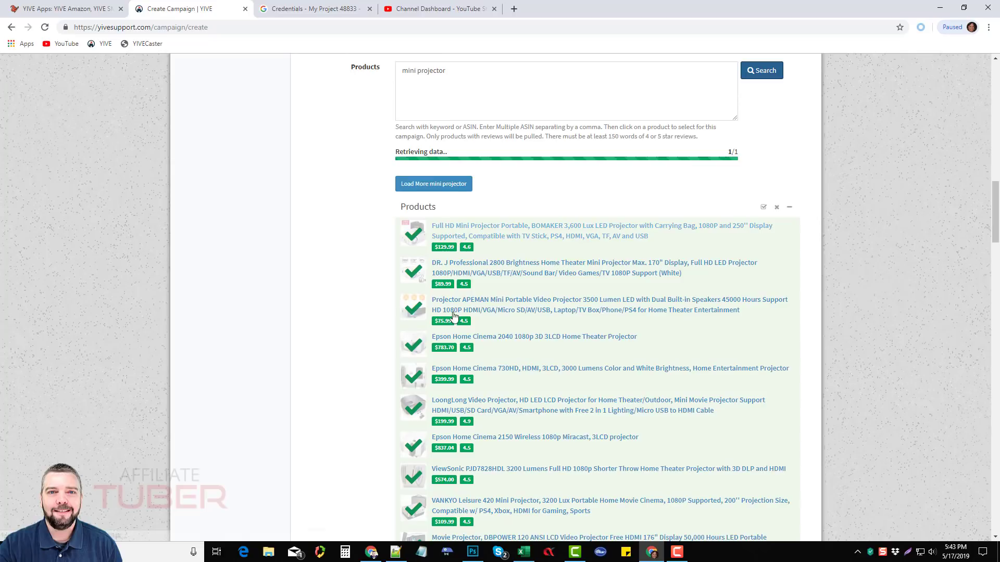
left_click(445, 187)
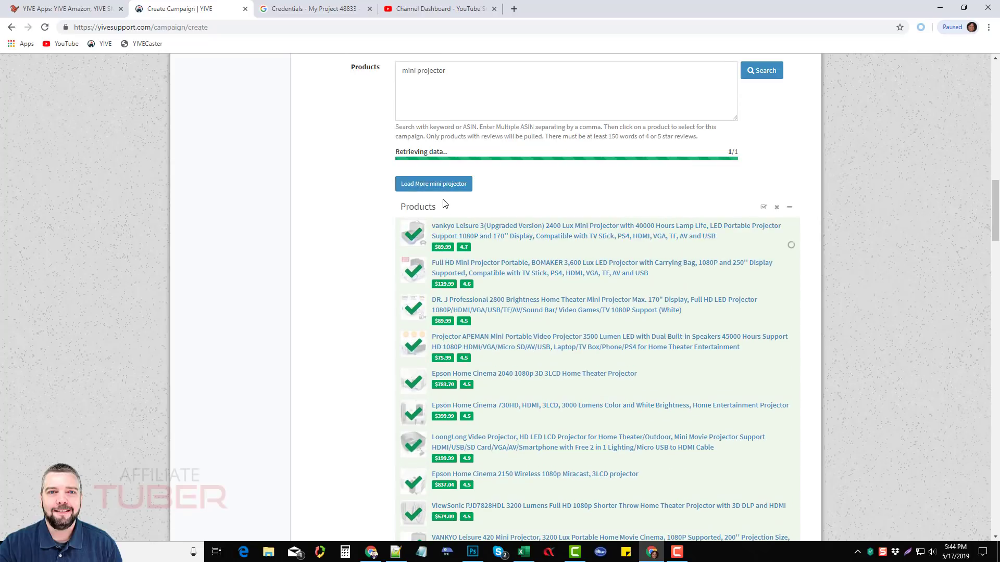
left_click(443, 189)
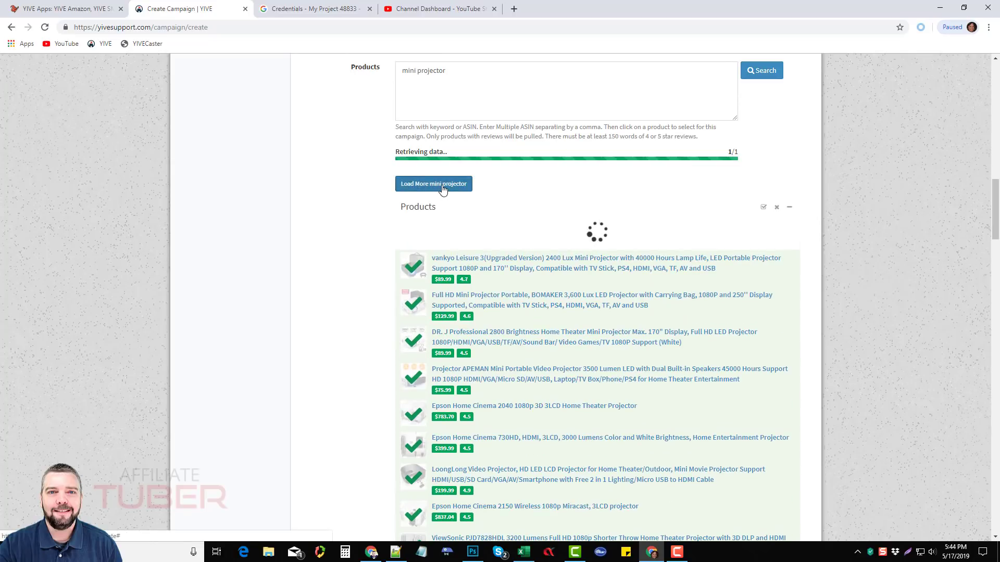
left_click(424, 186)
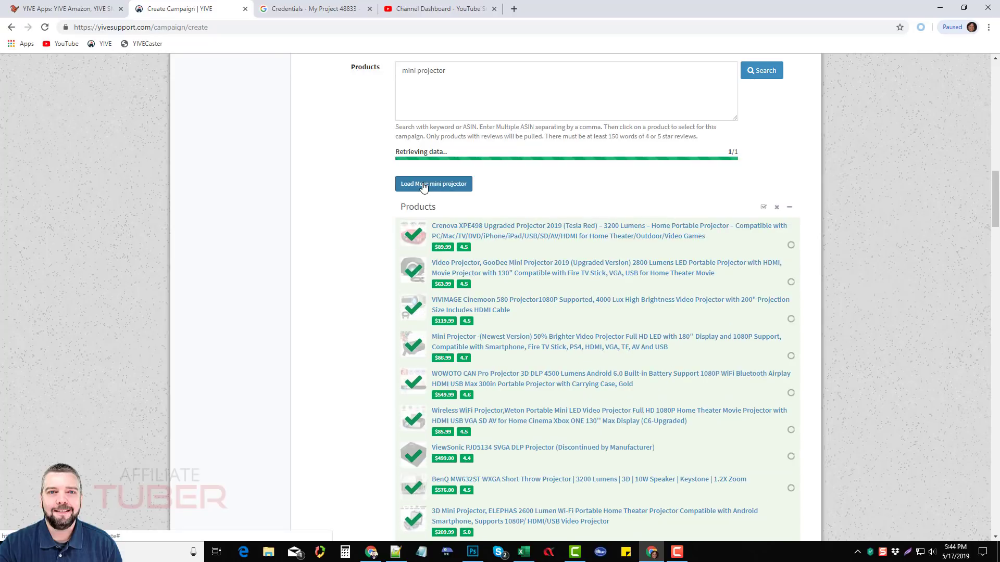
left_click(423, 187)
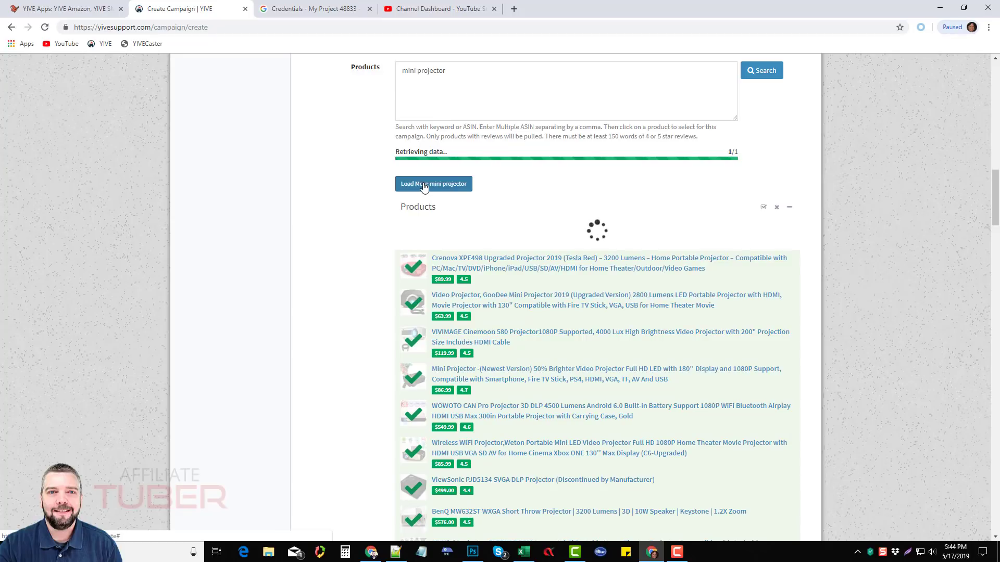
Search the campaign's products for "4k projector" and load all further results for that keyword.
scroll(468, 209, "up", 2)
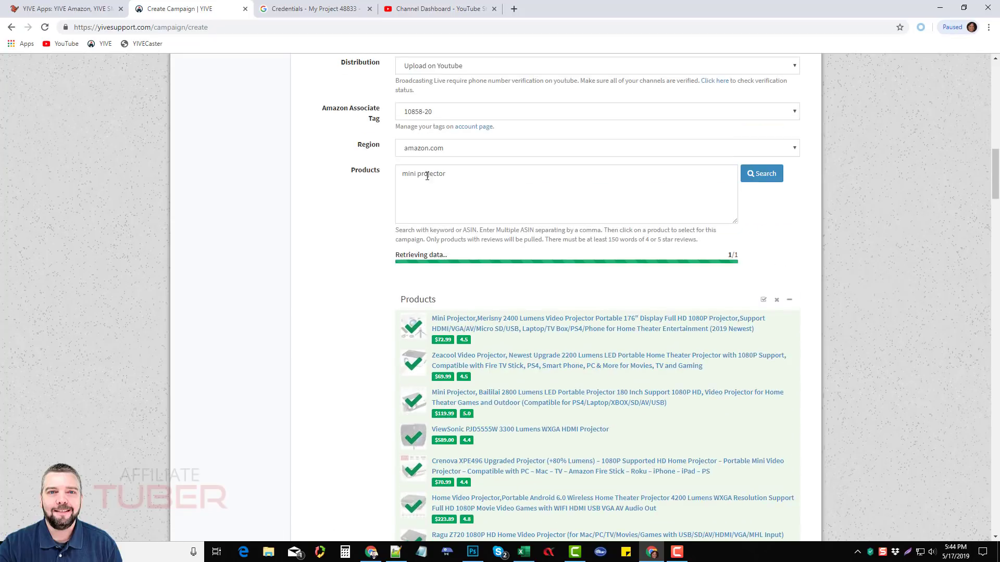
left_click_drag(415, 174, 397, 175)
type("4k")
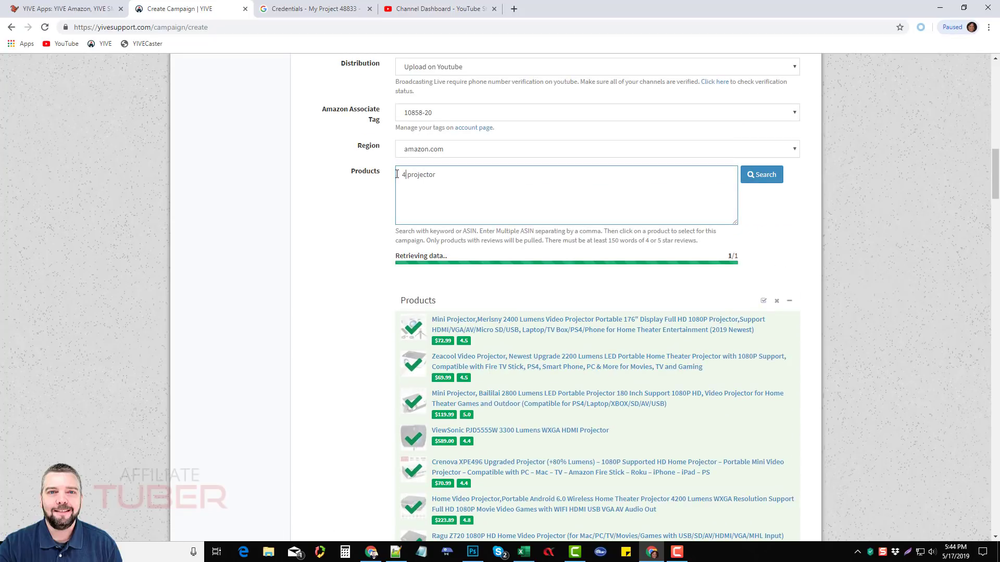
left_click(773, 174)
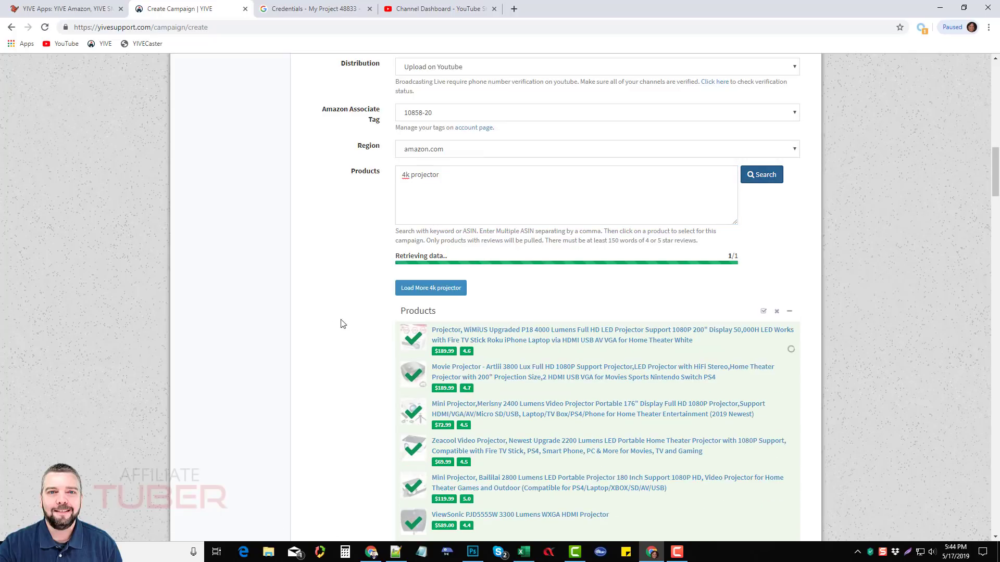
left_click(411, 289)
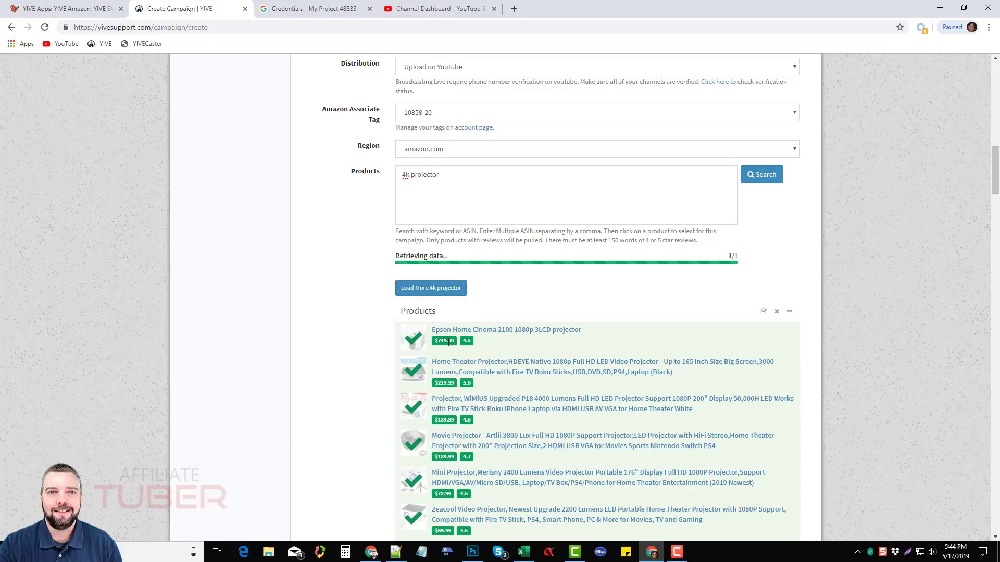
left_click(428, 293)
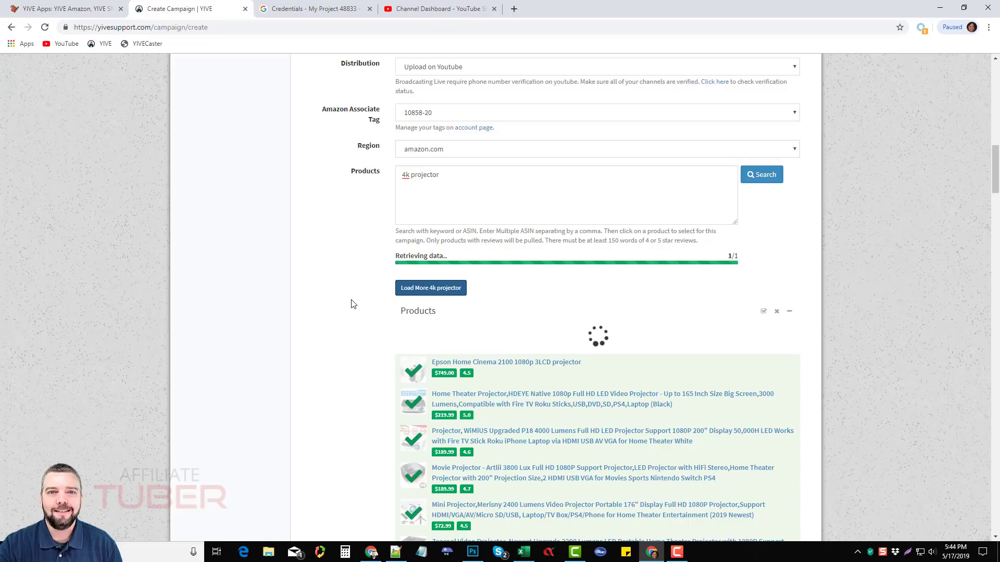
left_click(430, 291)
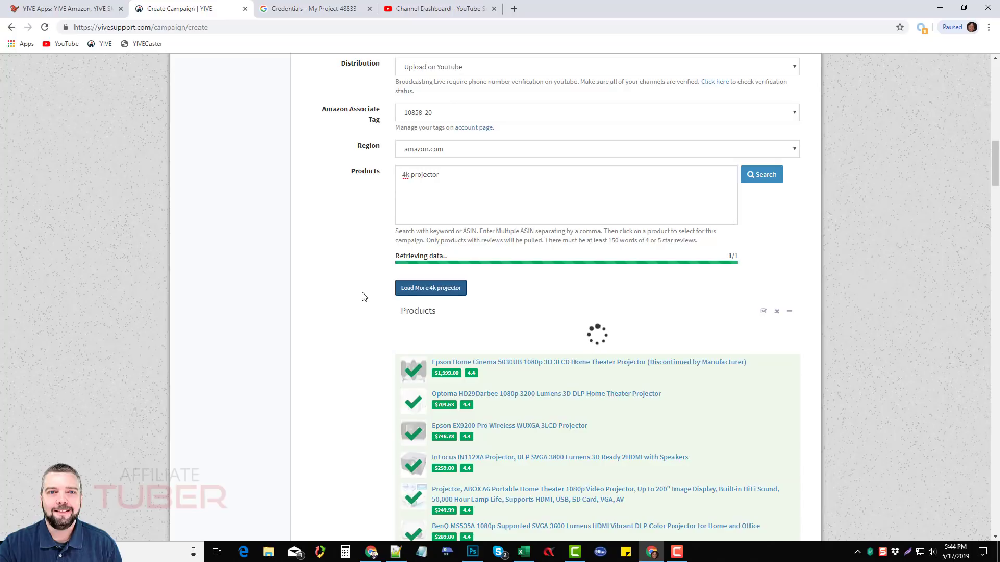
left_click(435, 292)
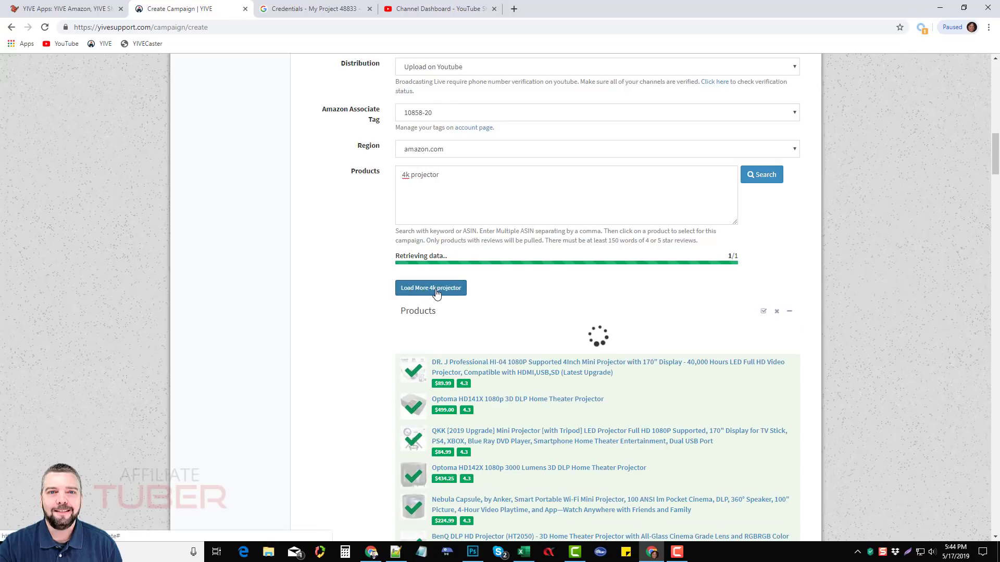
Review the campaign form from its name, tags and description through translations, voice, distribution, region and selected products.
scroll(354, 337, "down", 4)
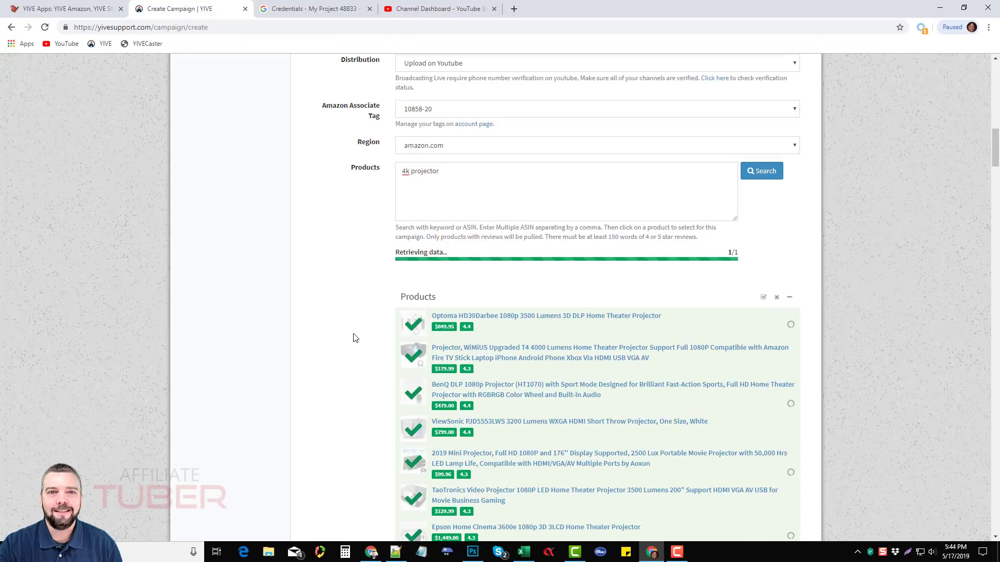
scroll(990, 187, "up", 3)
left_click_drag(995, 158, 988, 92)
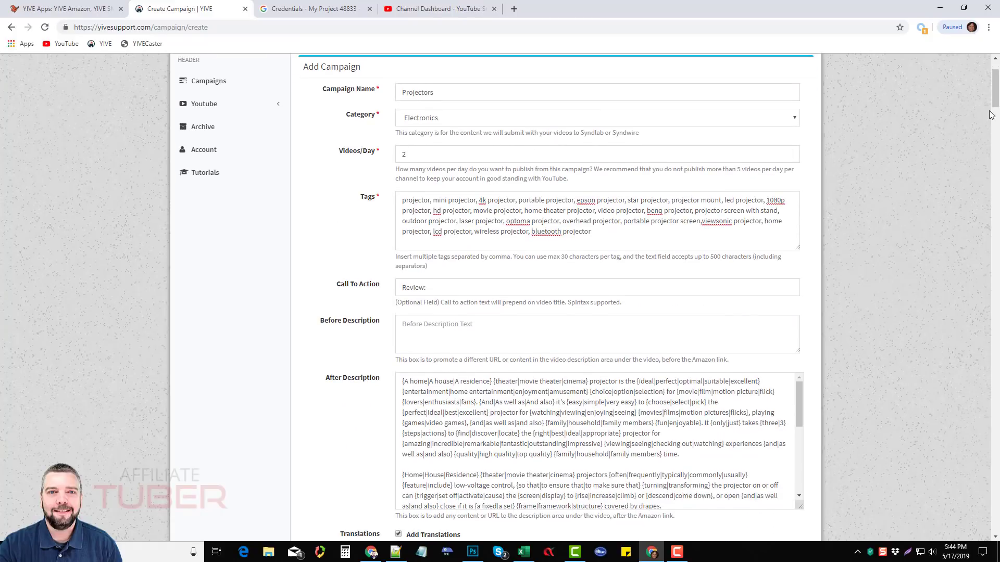
scroll(378, 106, "down", 4)
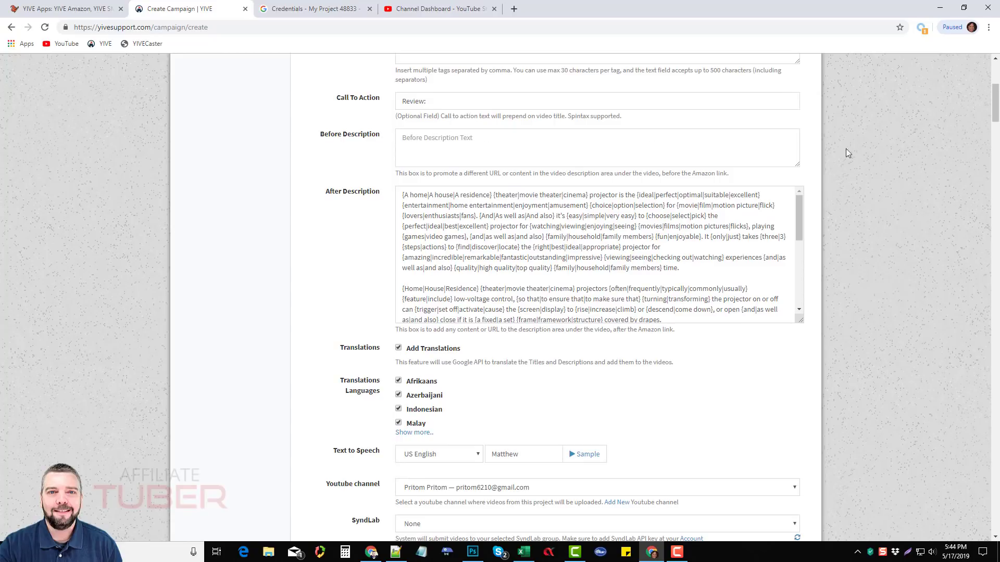
scroll(995, 120, "down", 3)
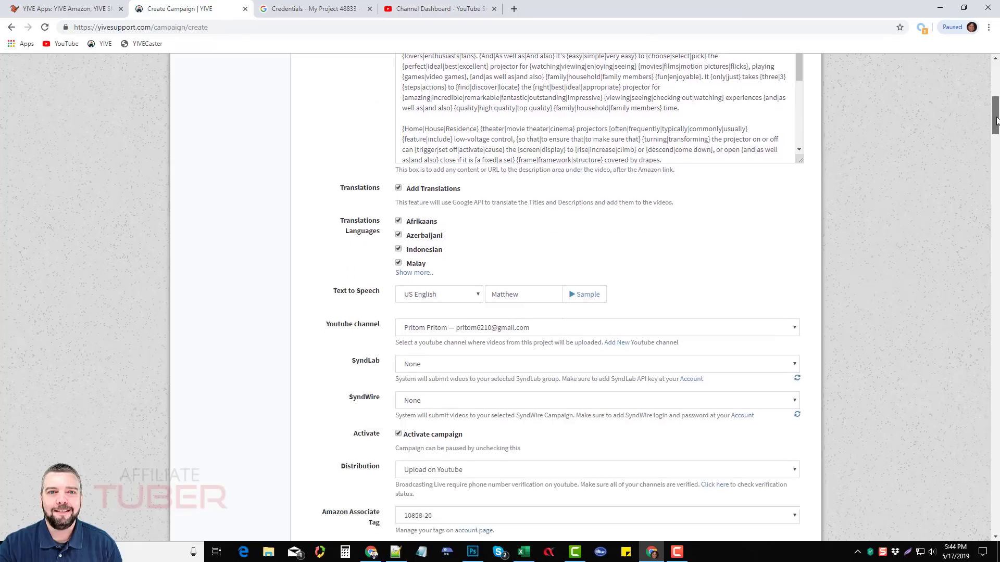
scroll(994, 120, "down", 2)
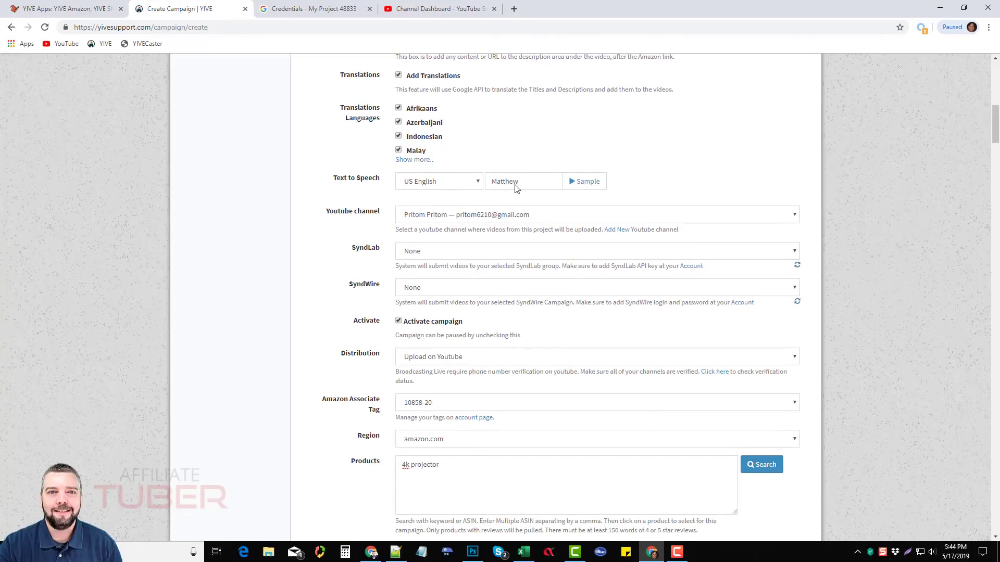
scroll(534, 108, "down", 3)
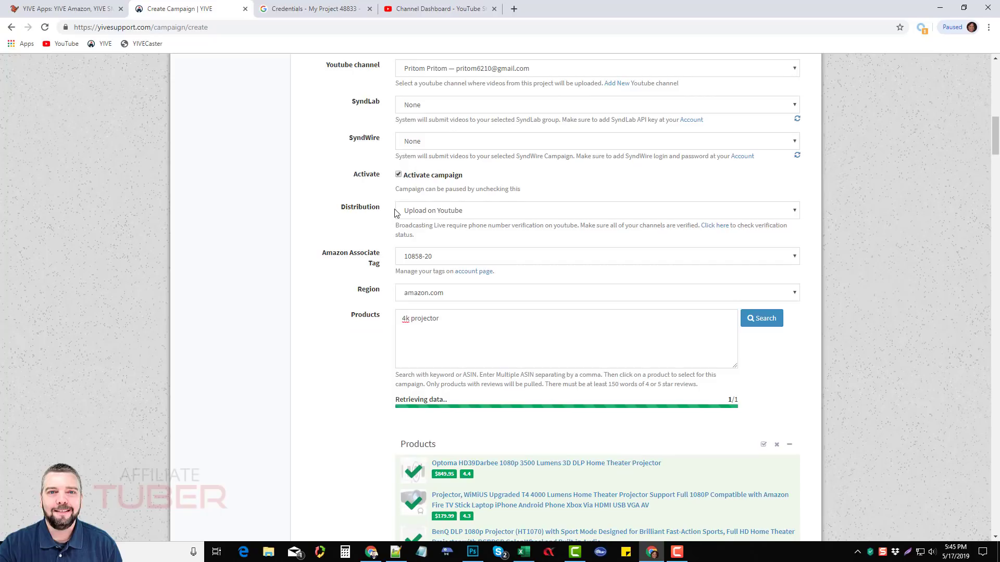
scroll(363, 299, "down", 2)
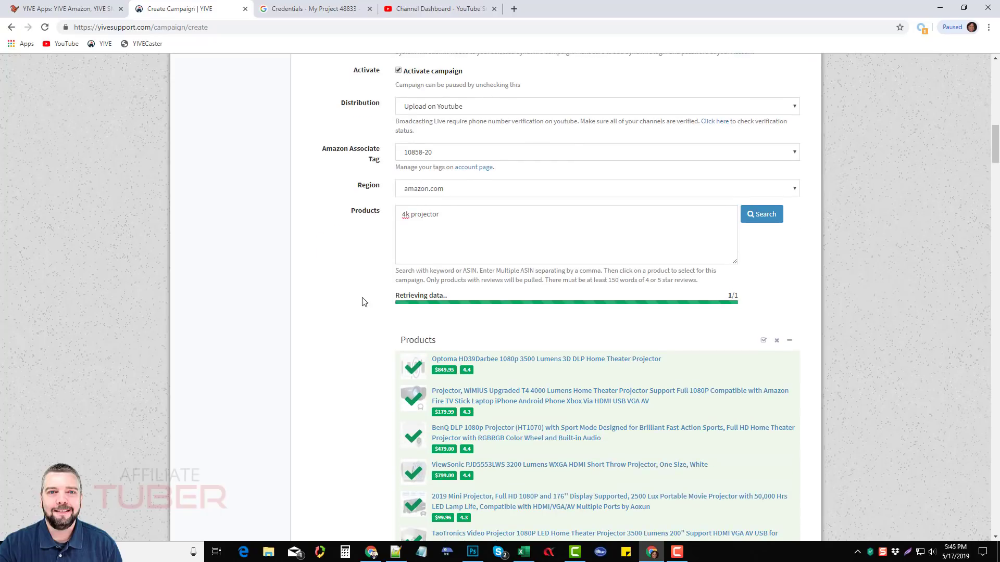
Save the Projectors campaign.
scroll(833, 269, "down", 2)
left_click_drag(995, 152, 996, 517)
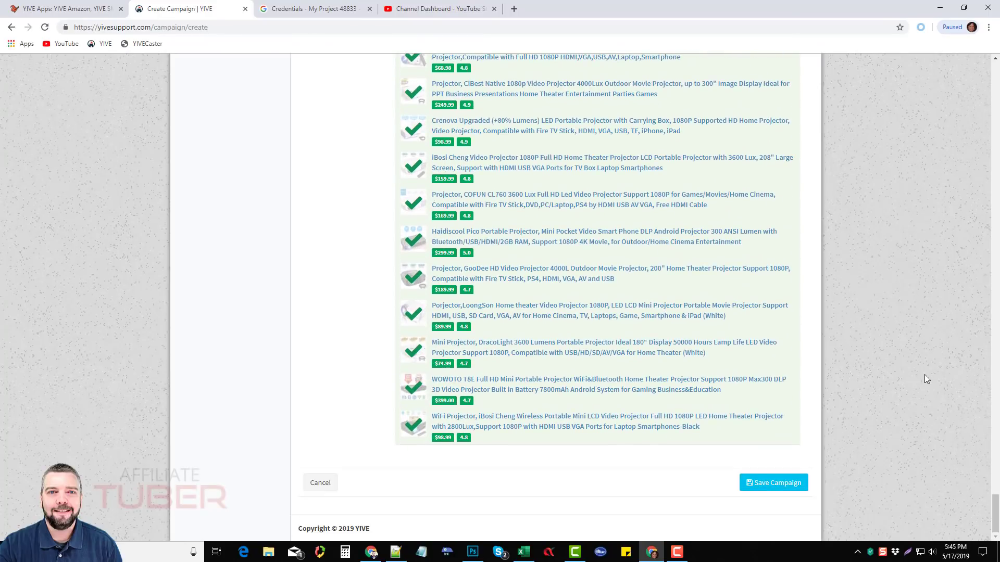
left_click(781, 482)
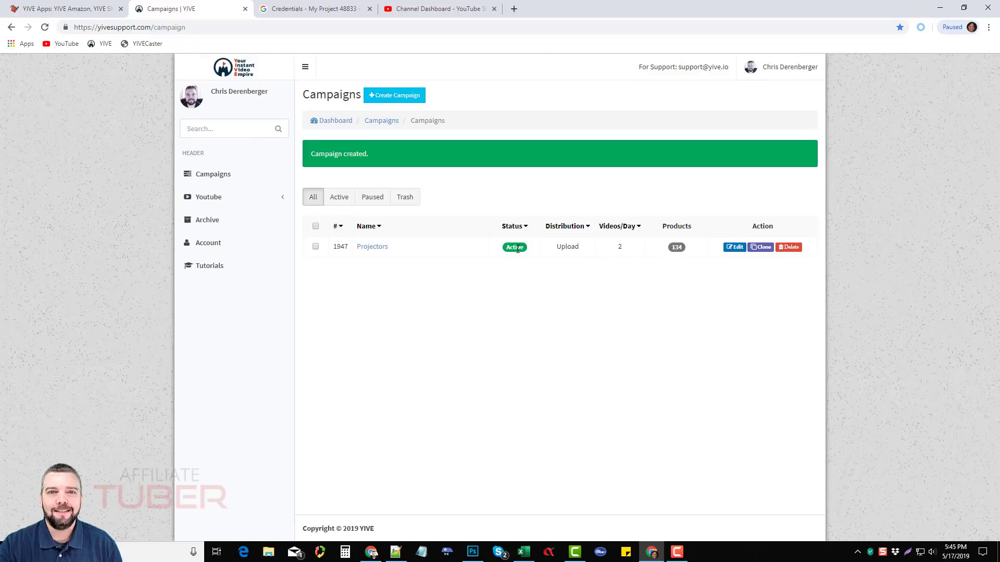
Check the Projectors campaign's distribution, videos per day and product count in the campaign list, and open the campaign.
left_click_drag(559, 249, 580, 252)
double_click(620, 209)
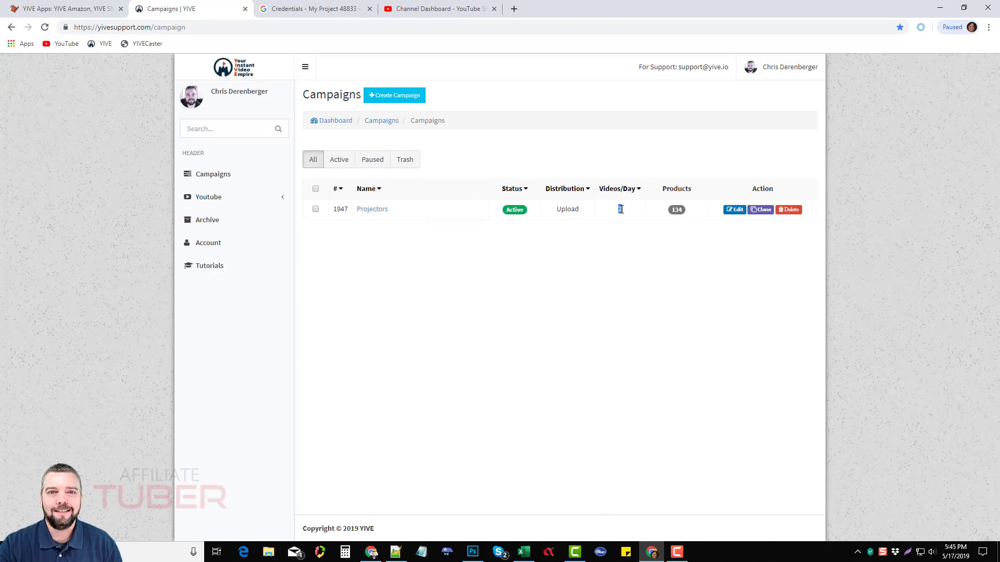
left_click(674, 211)
left_click(371, 212)
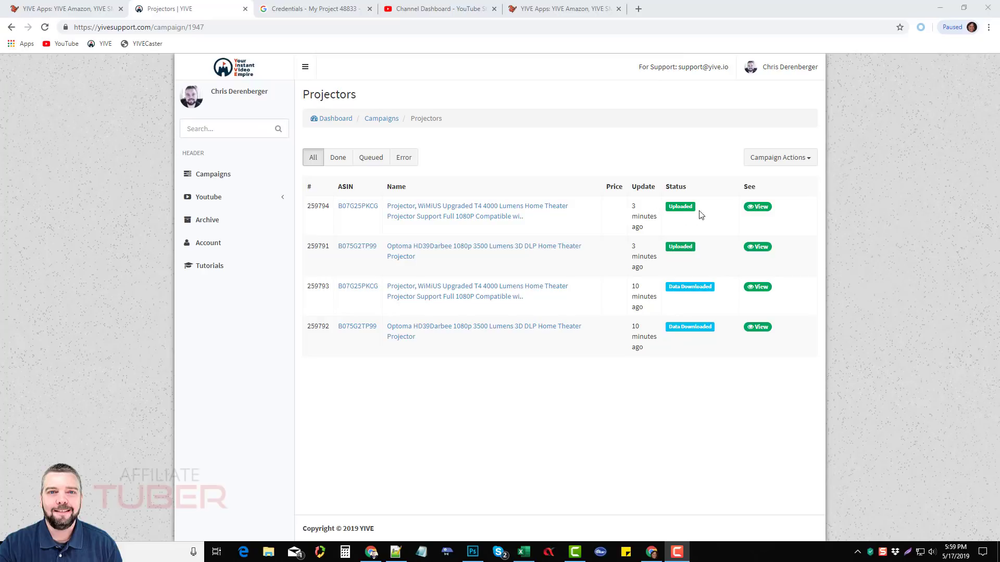
View the uploaded WiMiUS Upgraded T4 projector entry's details and open its video on YouTube.
left_click(759, 208)
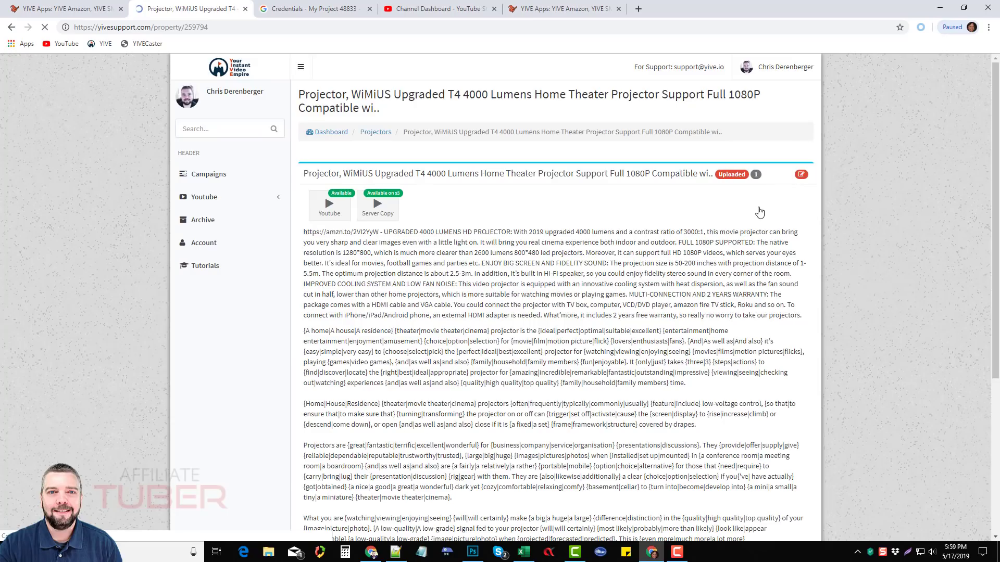
scroll(962, 103, "up", 1)
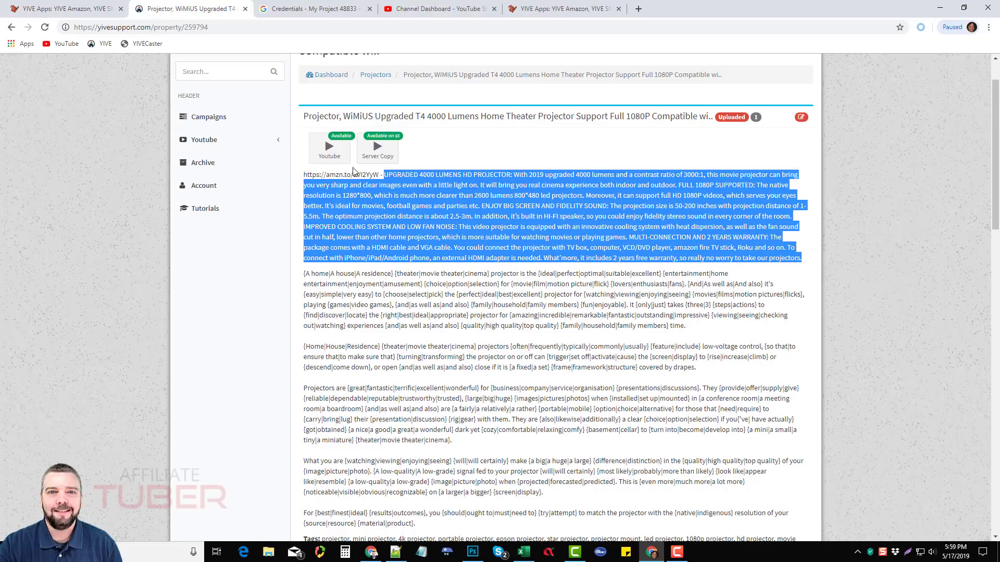
left_click(329, 149)
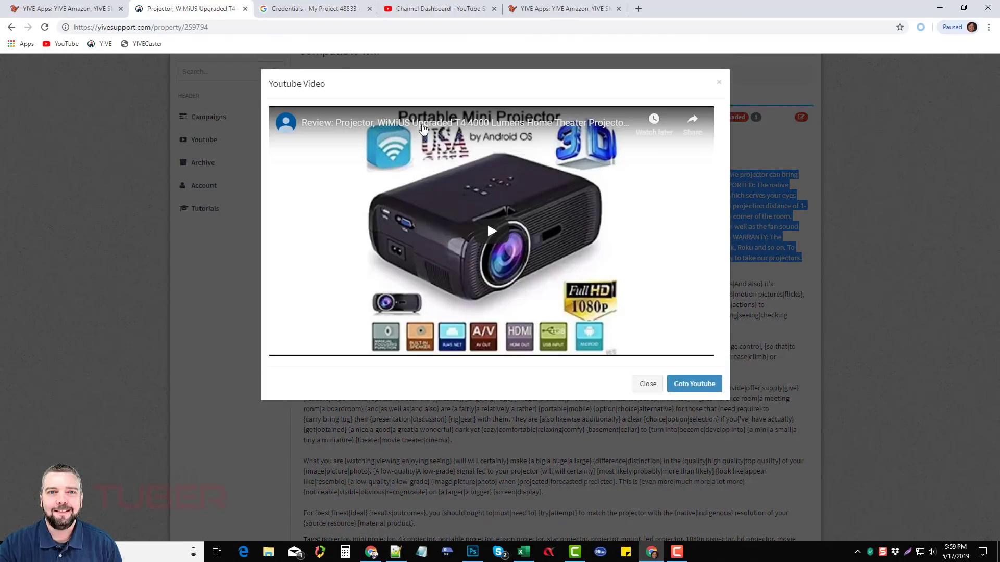
left_click(426, 126)
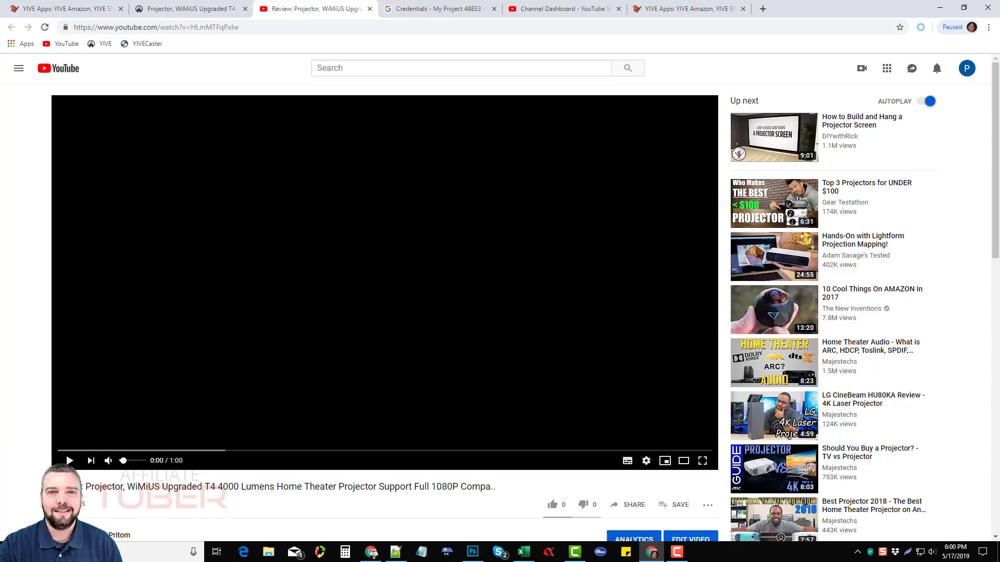
Examine the WiMiUS projector review's title, including its Review prefix and the product name.
scroll(27, 373, "down", 3)
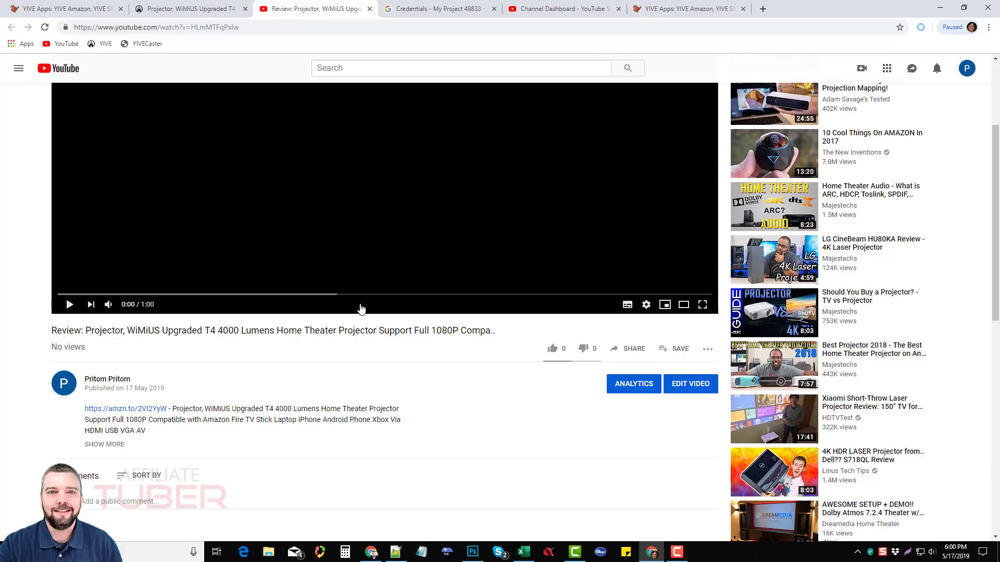
scroll(279, 360, "down", 1)
scroll(278, 361, "down", 3)
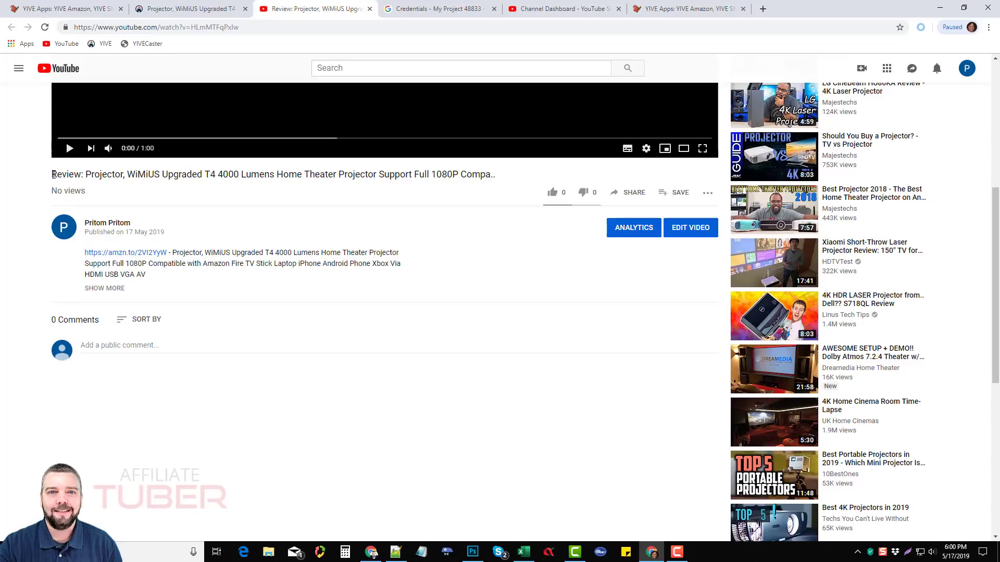
left_click_drag(53, 175, 84, 174)
left_click(93, 176)
left_click_drag(88, 174, 452, 174)
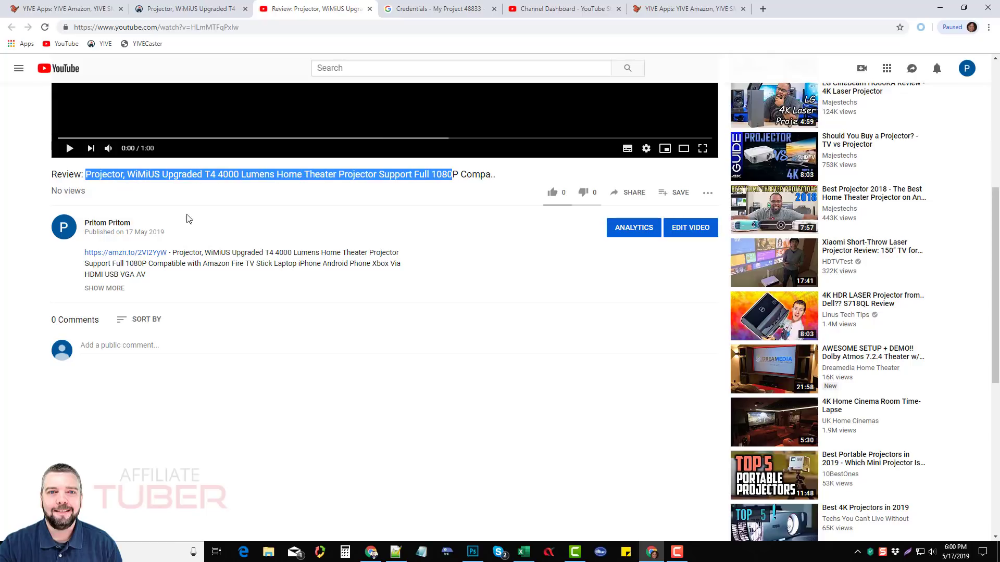
left_click(216, 229)
Expand the video description, check the Amazon product page behind its affiliate link, and return to the video.
left_click(116, 289)
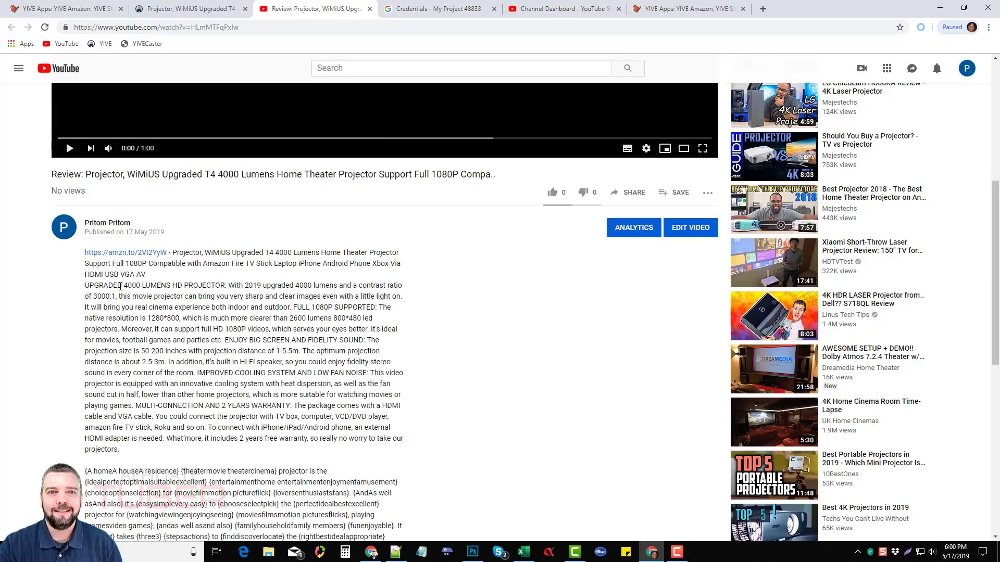
scroll(121, 286, "down", 1)
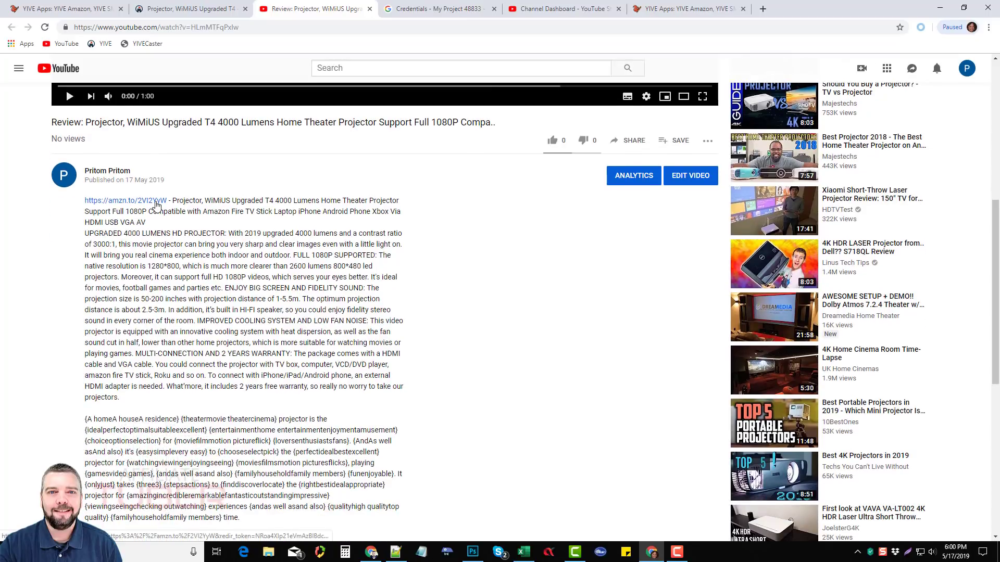
left_click(155, 203)
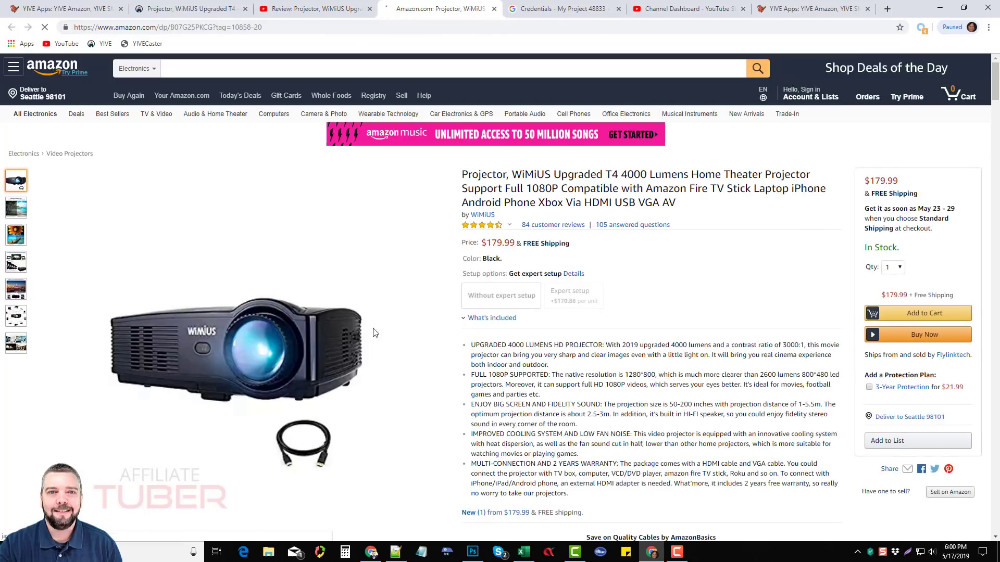
left_click(494, 9)
Read the full video description from the product features through the projector article text to its end.
scroll(248, 331, "down", 2)
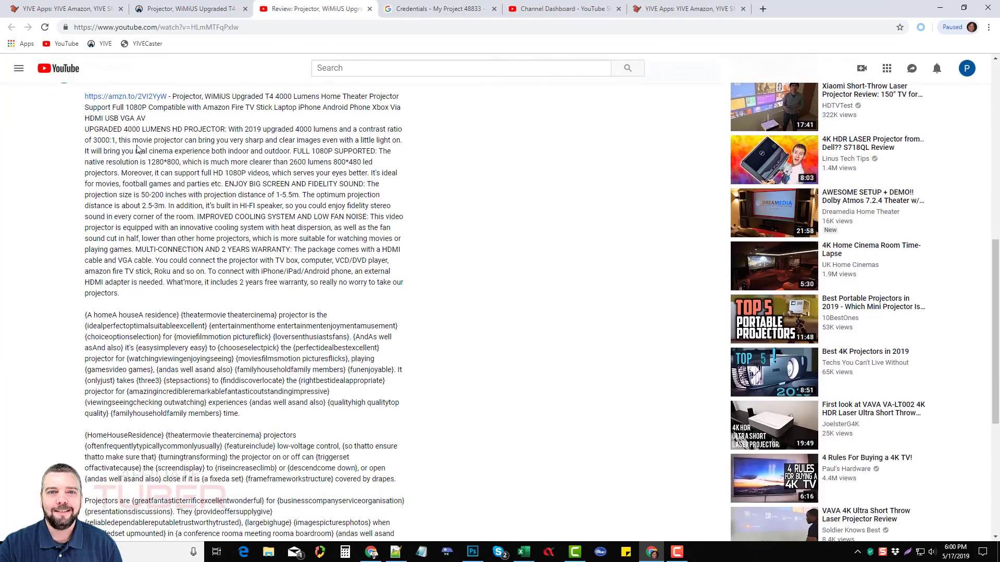
scroll(308, 258, "down", 3)
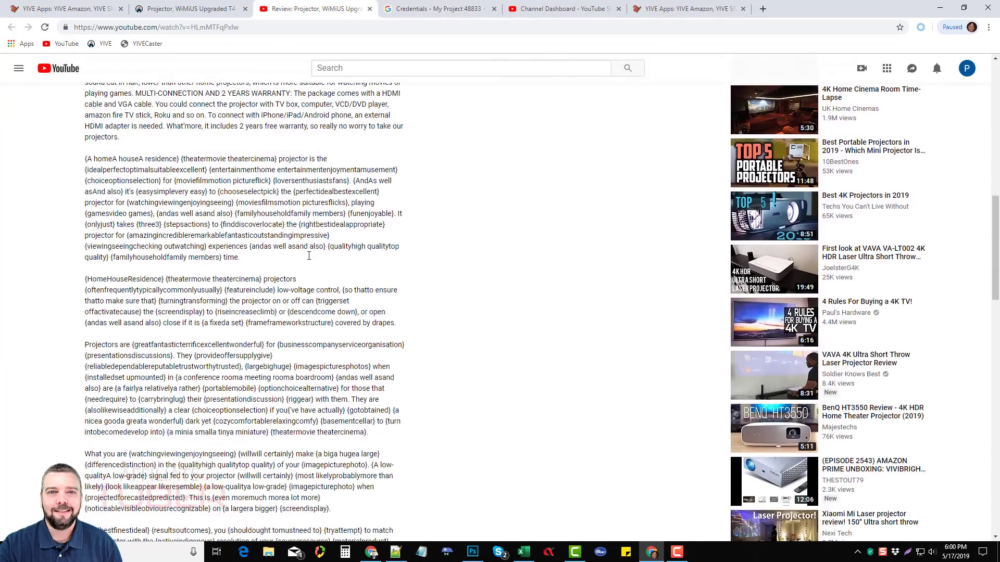
scroll(271, 313, "down", 2)
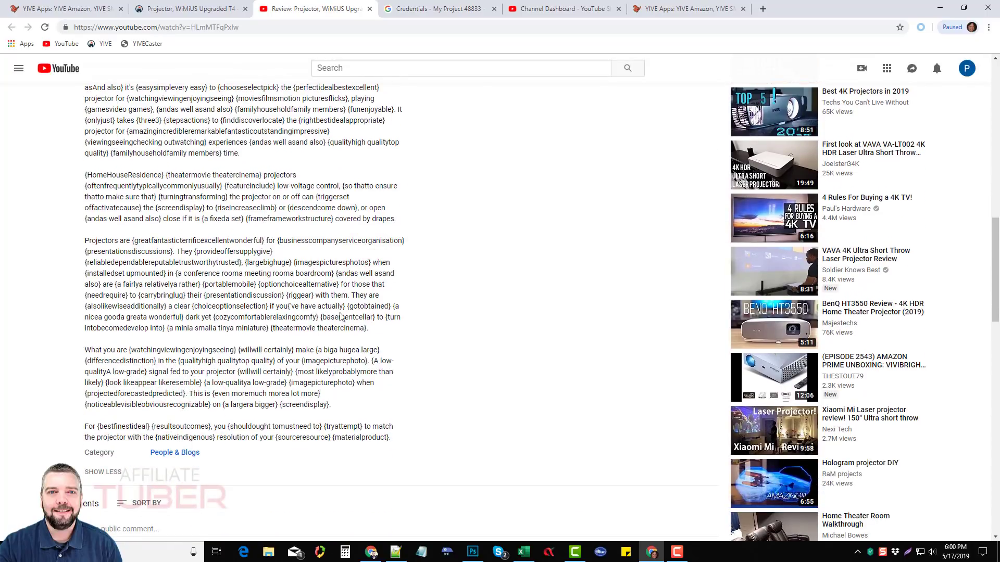
scroll(338, 317, "up", 2)
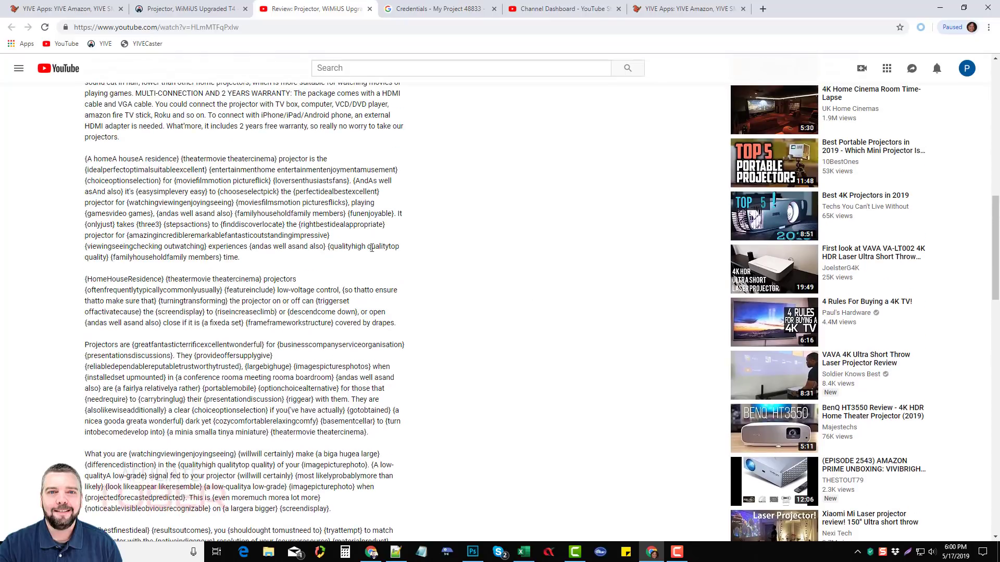
scroll(462, 262, "up", 10)
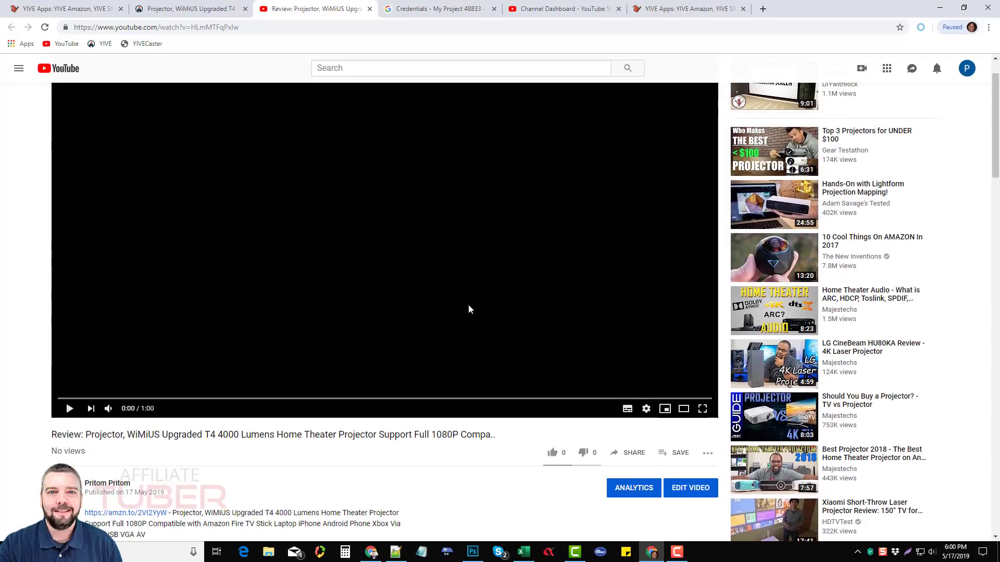
scroll(394, 299, "up", 1)
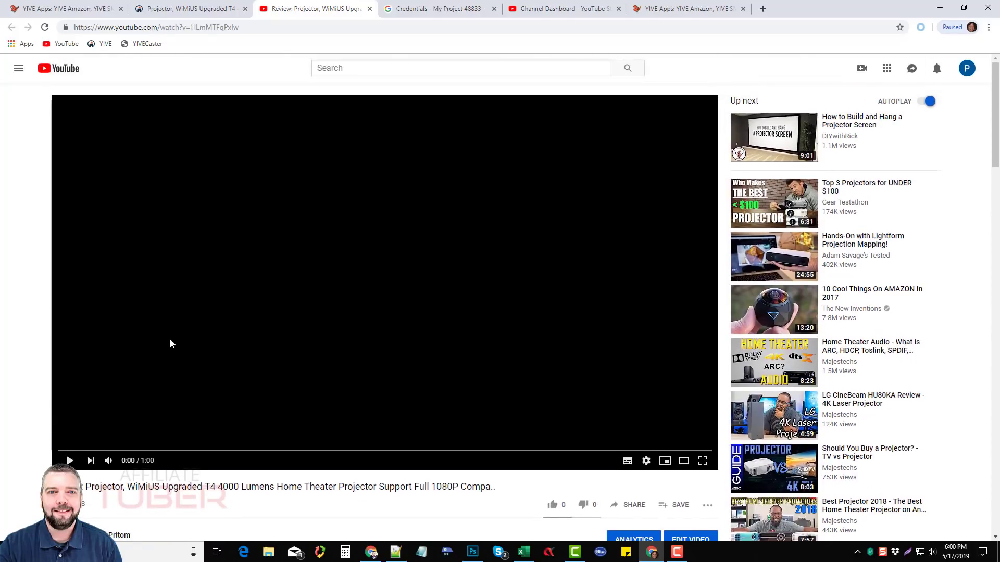
Play the projector review video with the speaker volume raised to 38, and pause it at 0:32.
left_click(70, 460)
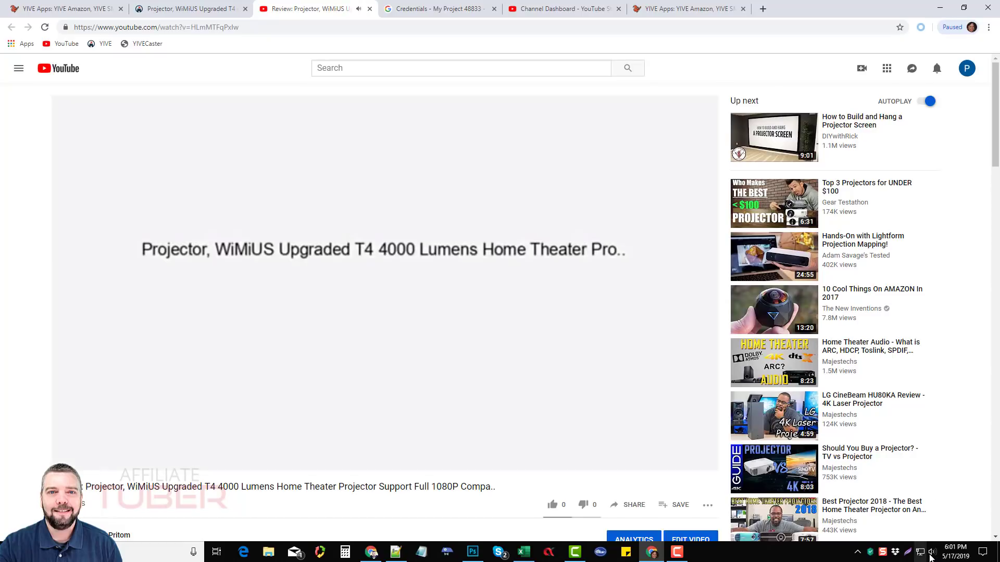
left_click(932, 552)
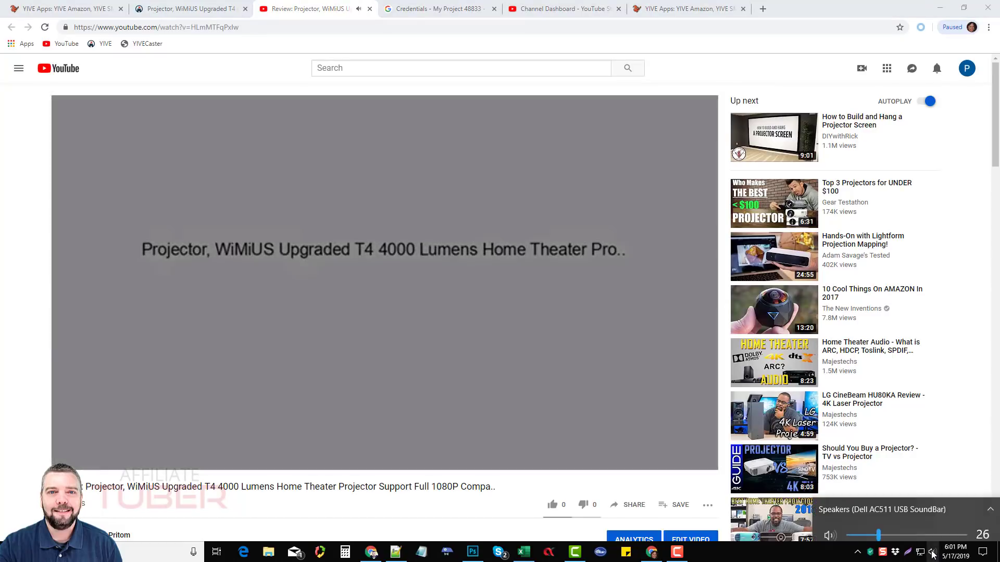
scroll(932, 554, "up", 6)
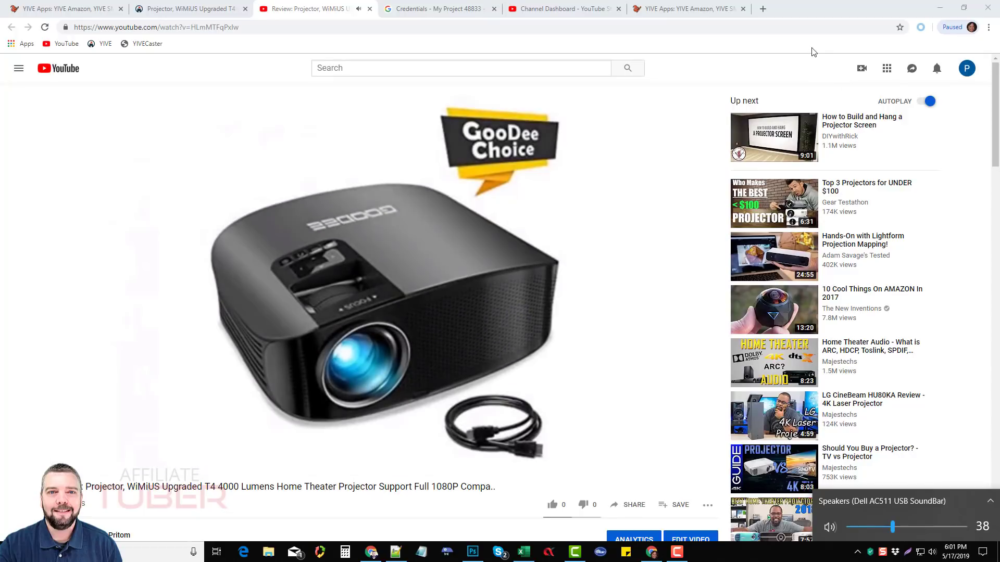
left_click(812, 48)
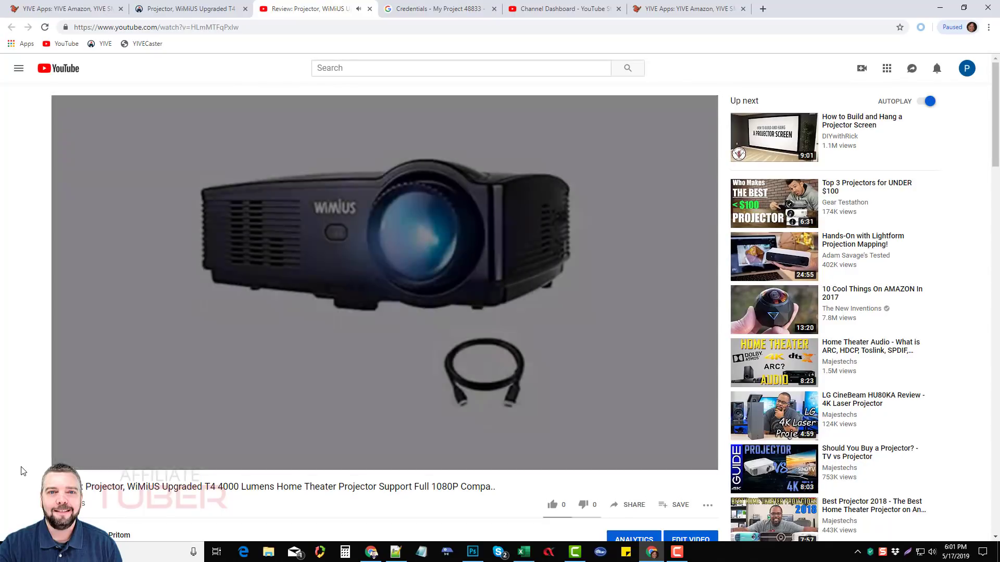
left_click(70, 462)
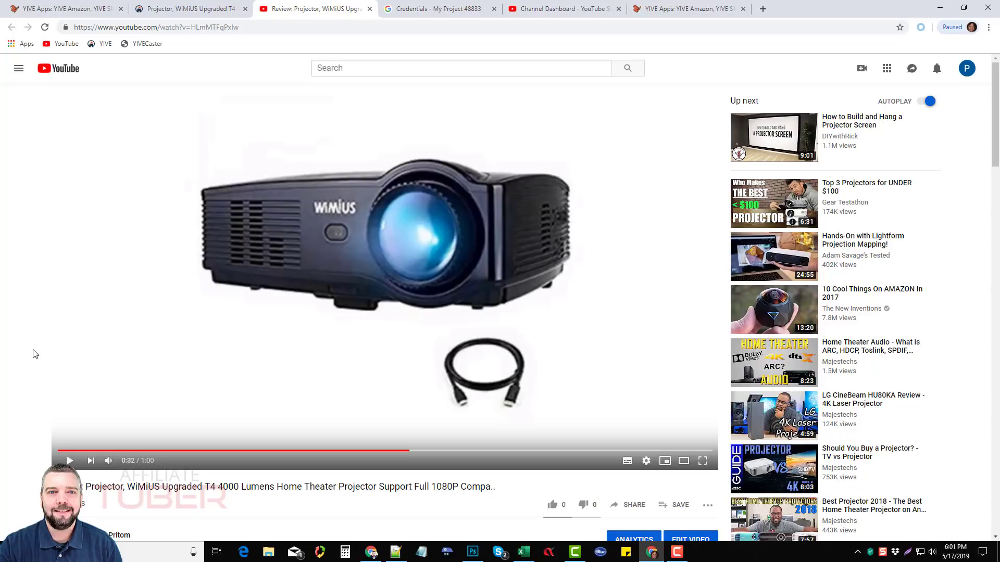
Open the channel that published the video, dismiss the YouTube emails notice, and view the channel's uploaded videos.
scroll(21, 373, "down", 2)
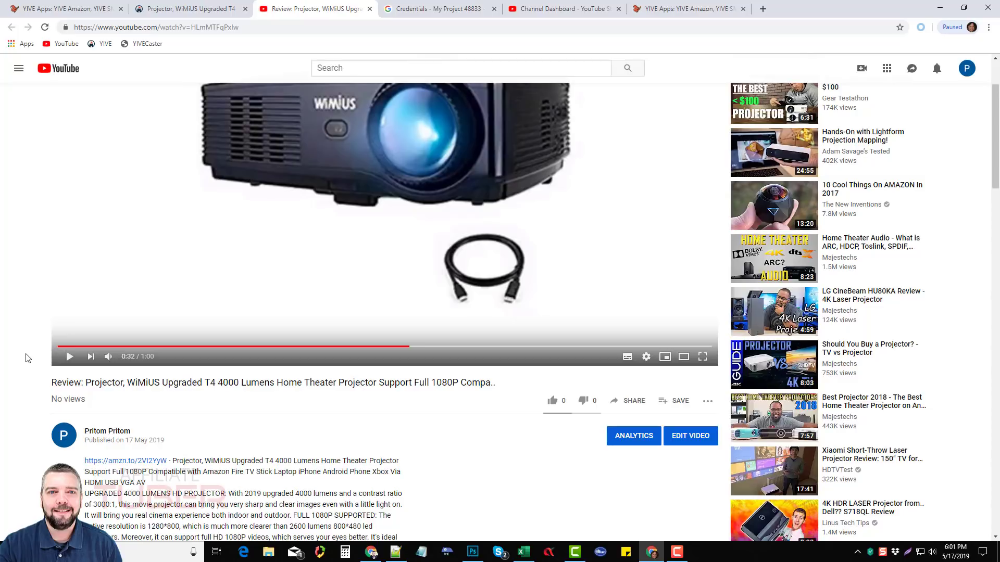
scroll(22, 385, "down", 2)
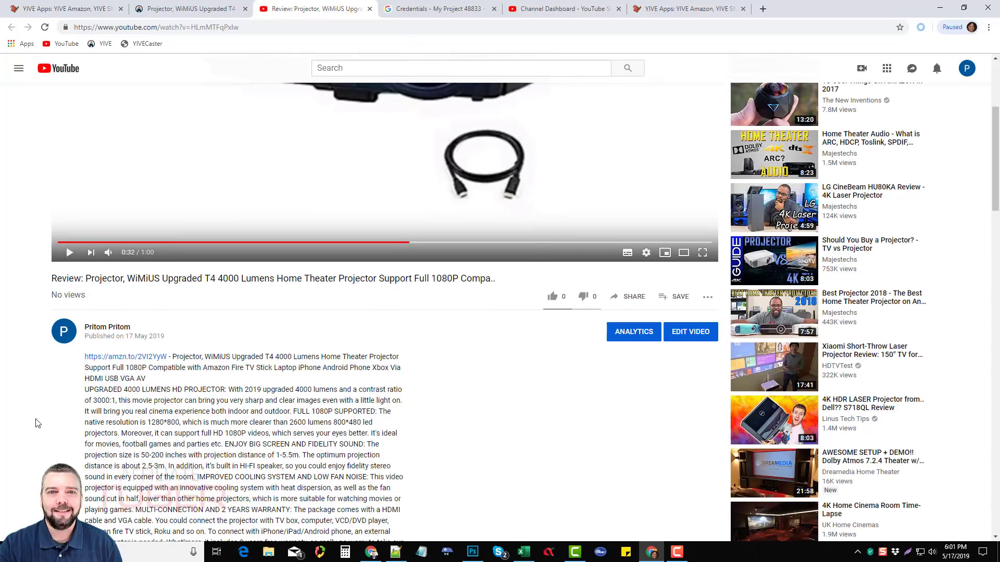
scroll(31, 396, "up", 4)
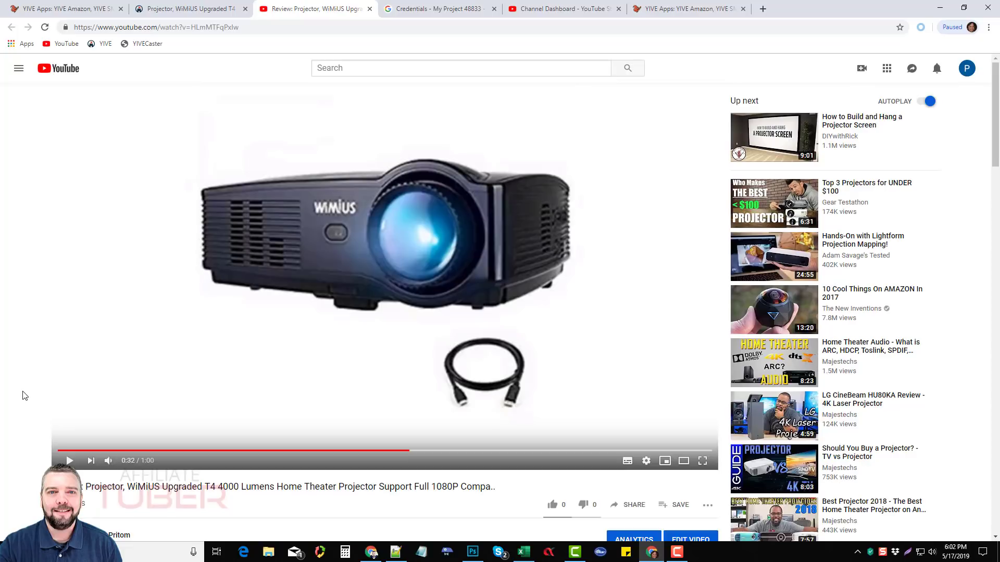
scroll(22, 396, "down", 4)
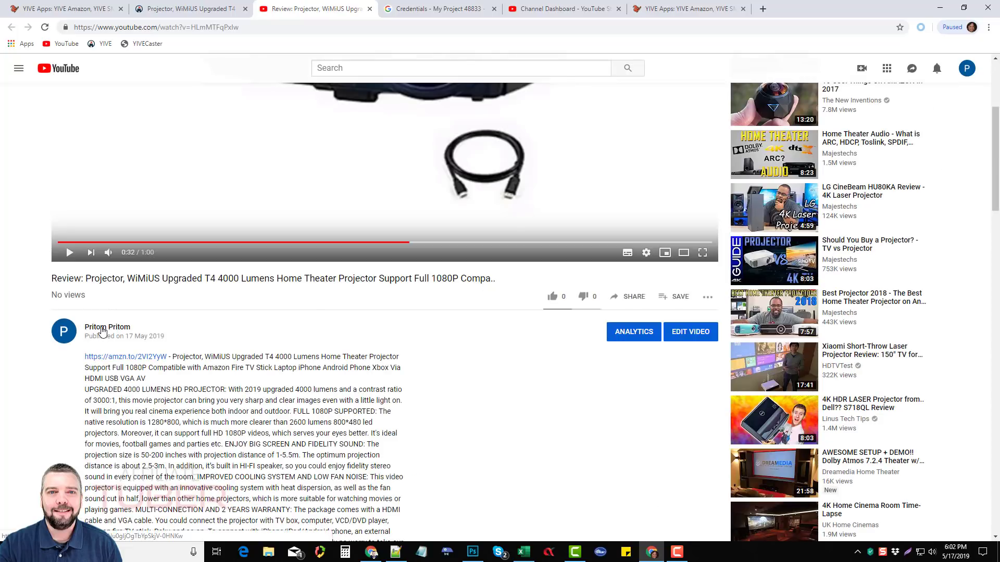
left_click(102, 330)
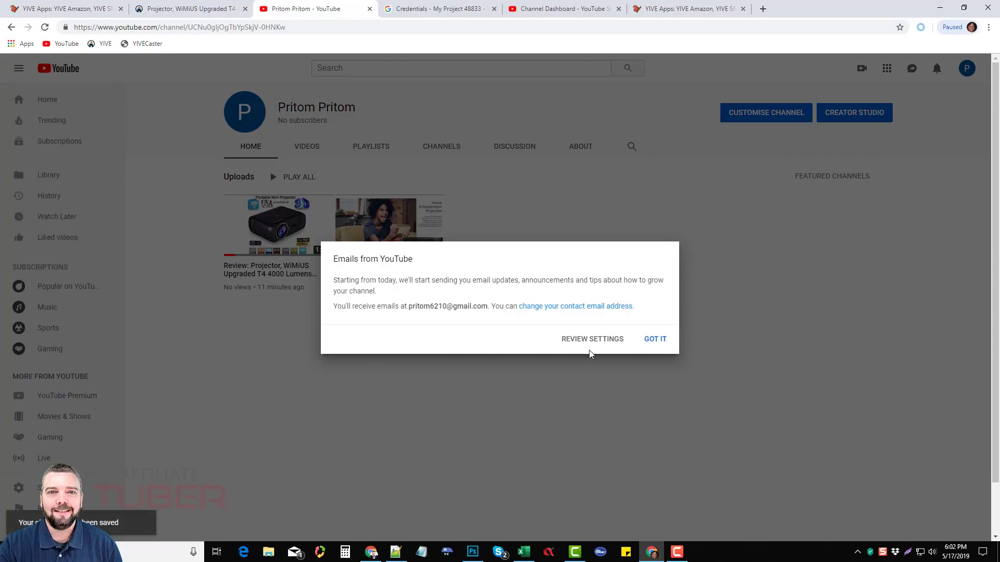
left_click(655, 339)
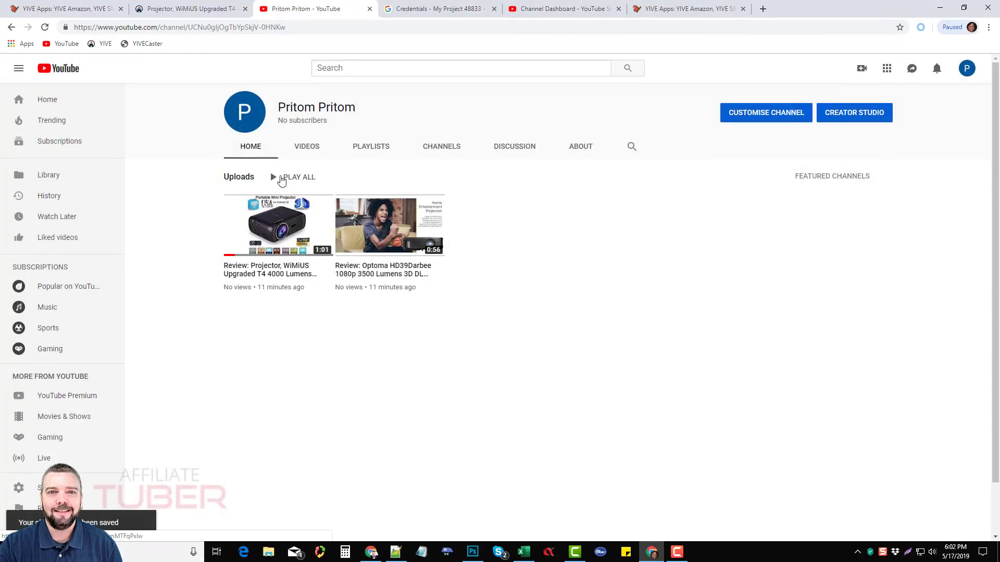
left_click(307, 148)
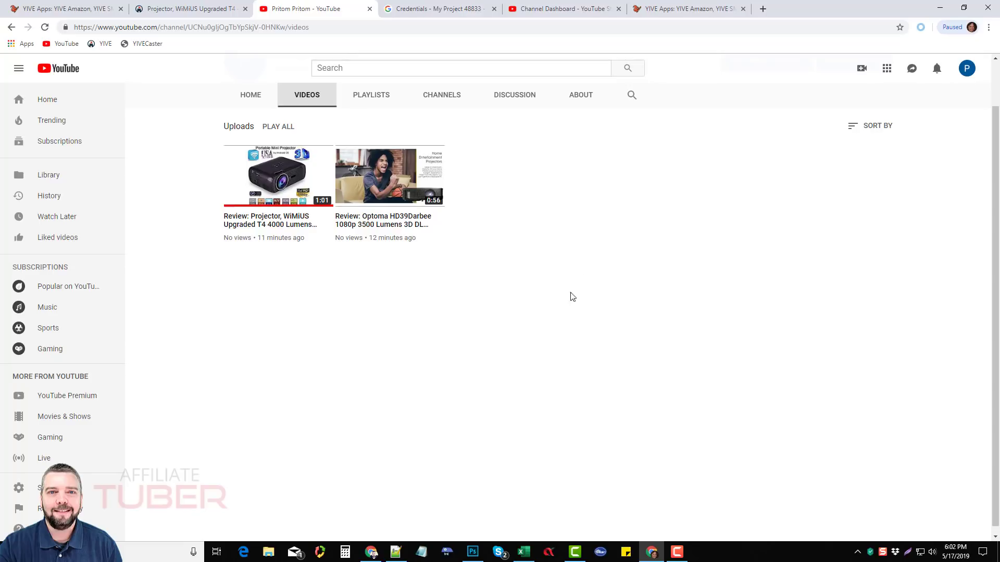
Open the account's own channel page and start editing its channel icon in Google About me.
left_click(966, 69)
left_click(885, 148)
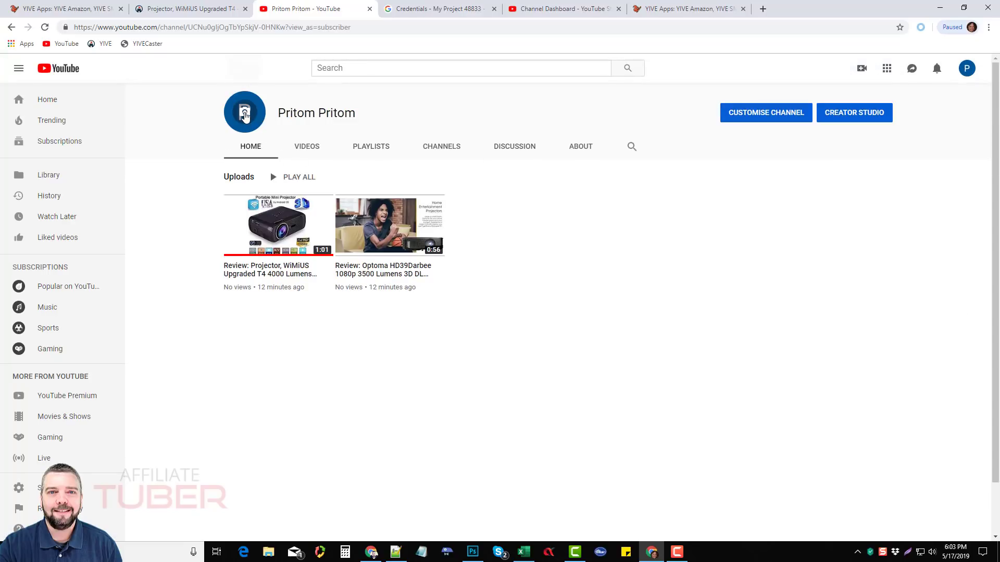
left_click(244, 116)
left_click(660, 331)
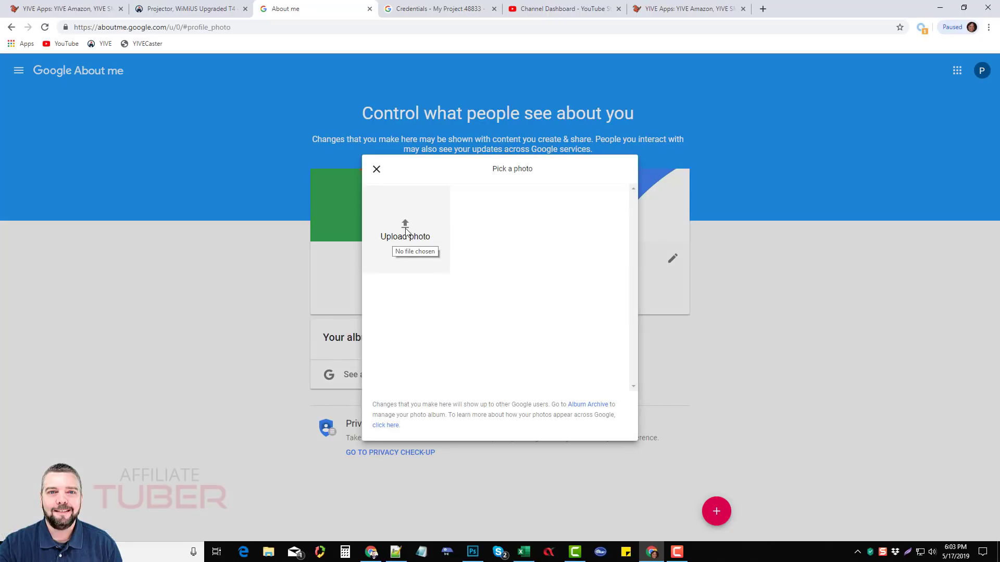
Choose to upload a photo and rename the picture file download (35) in Profile Pics with a first name.
left_click(405, 230)
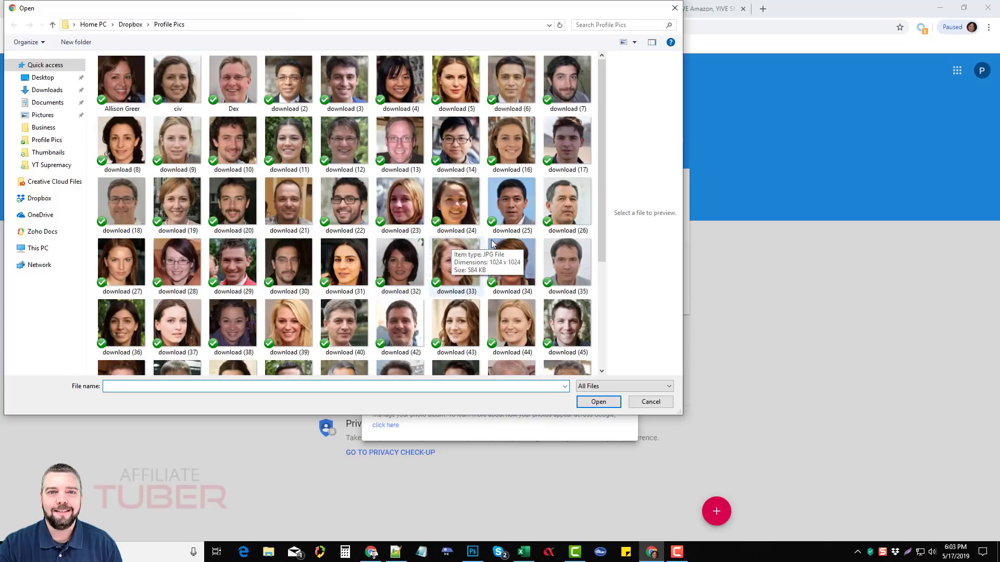
left_click(568, 268)
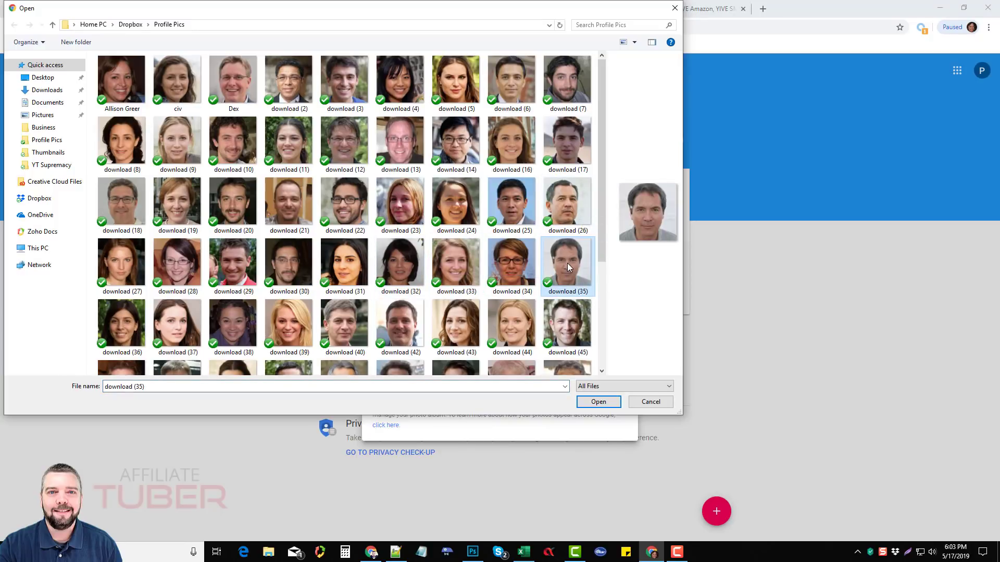
left_click(570, 292)
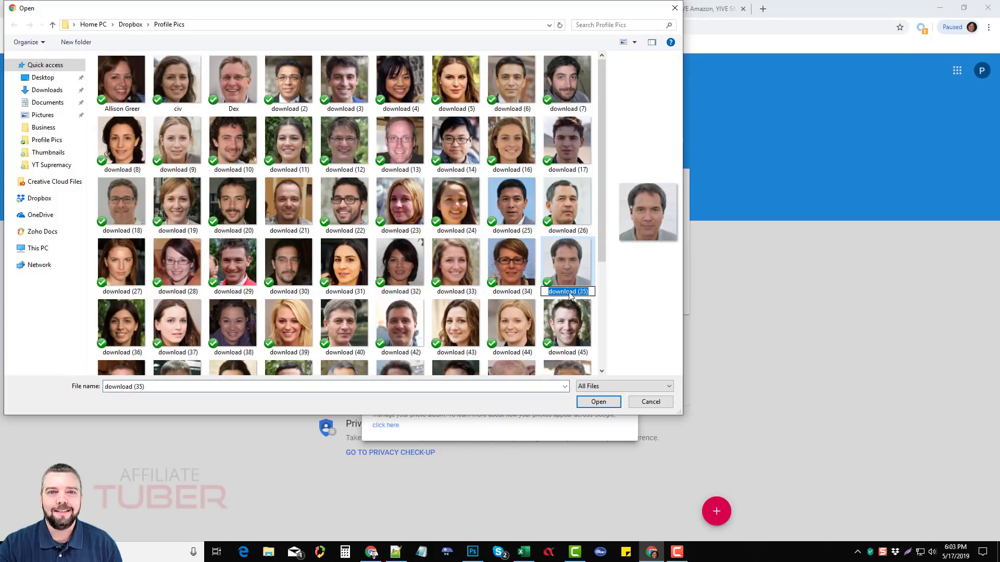
type("Tom")
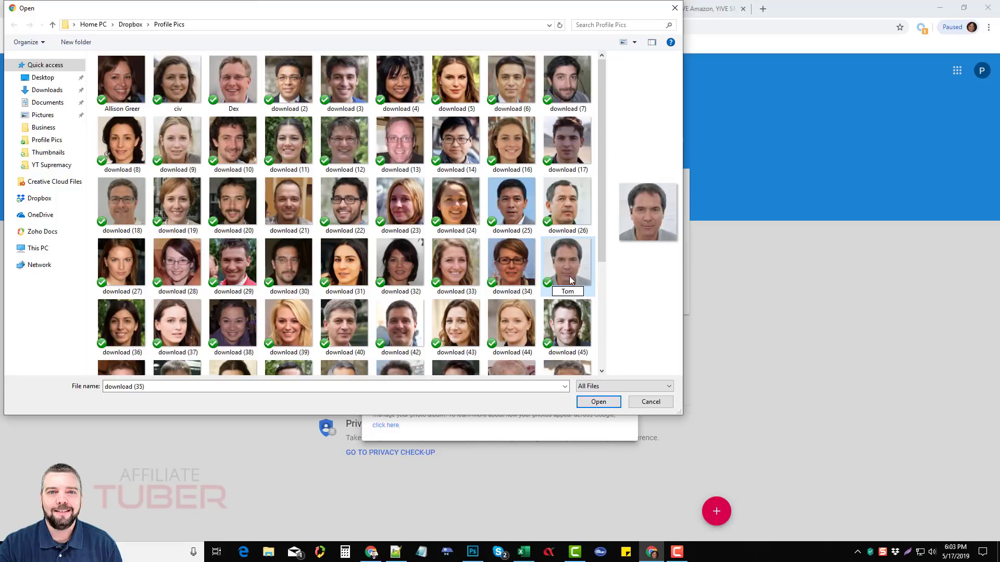
left_click(570, 317)
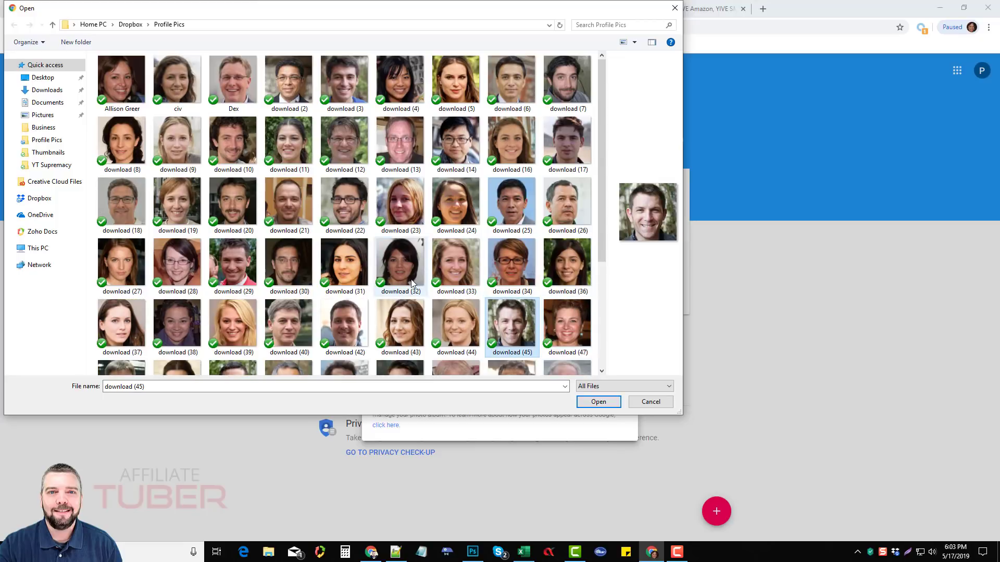
Upload the renamed picture from Profile Pics and apply it as the account's profile photo without rotating it.
scroll(411, 283, "down", 3)
left_click(190, 341)
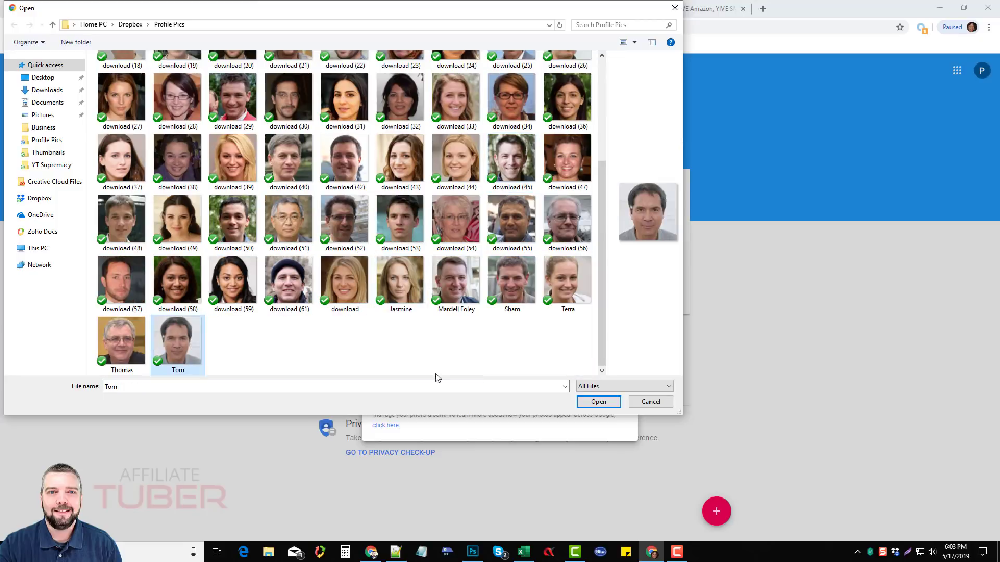
left_click(587, 402)
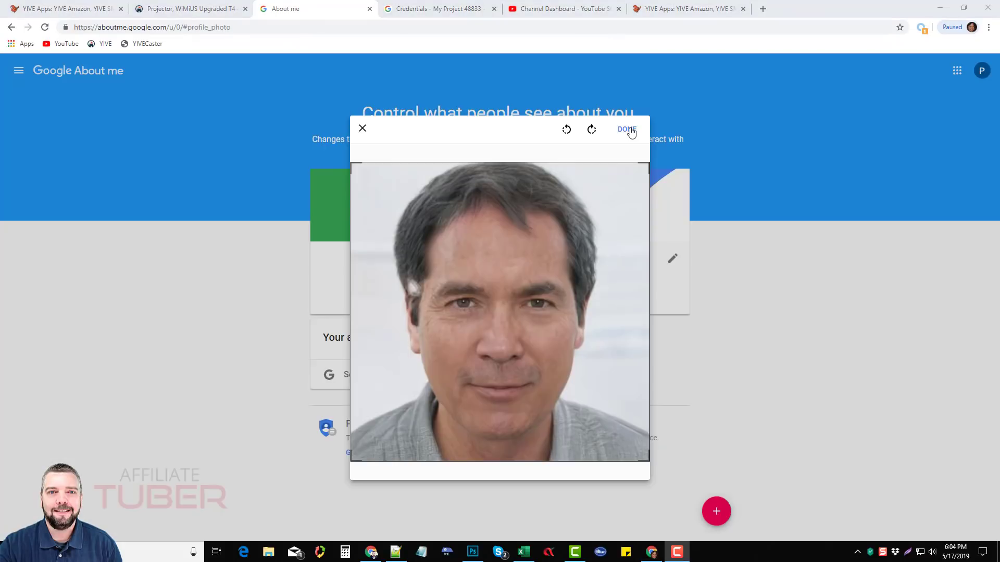
left_click(629, 131)
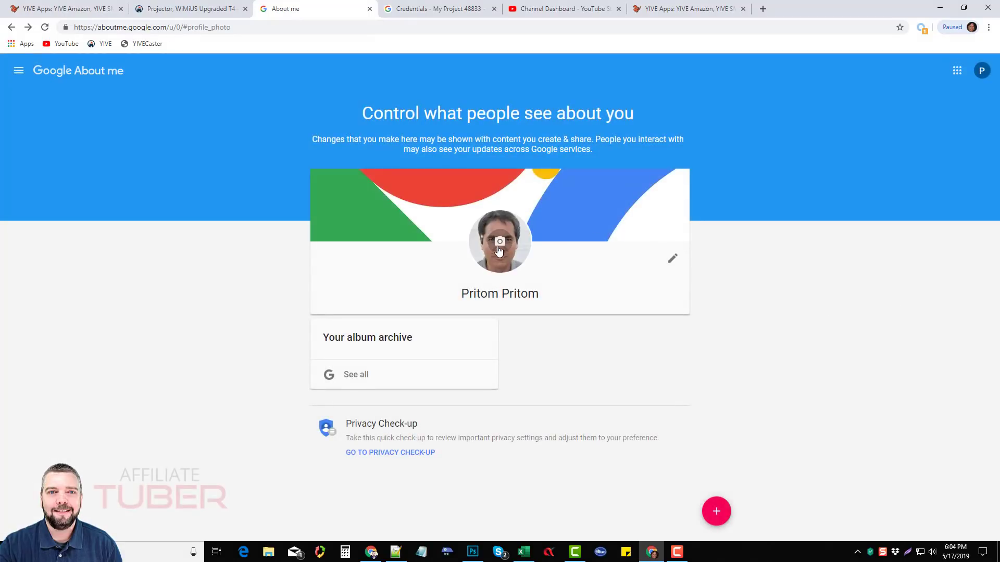
Replace the first name in the Google About me profile and confirm the name change.
left_click(672, 260)
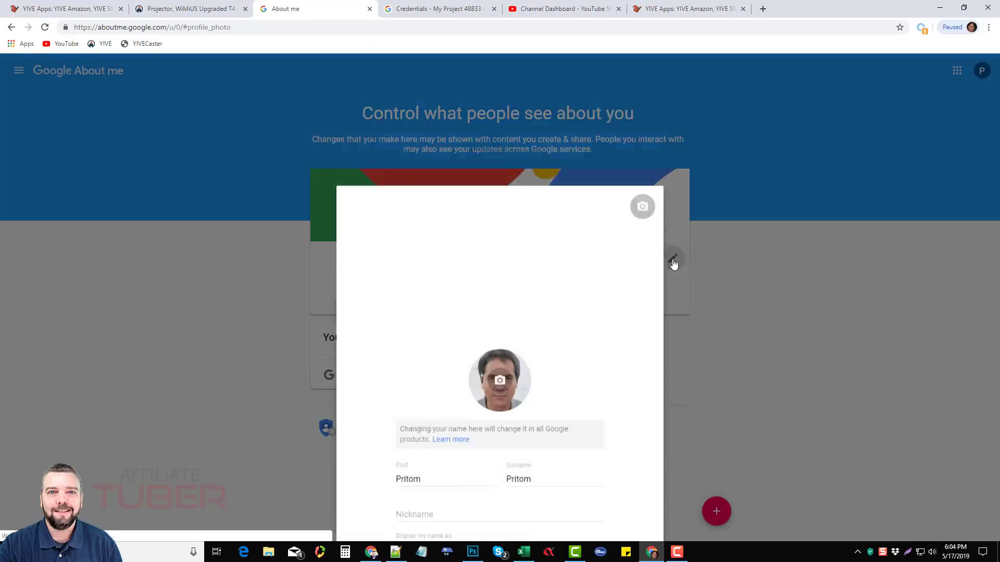
double_click(410, 384)
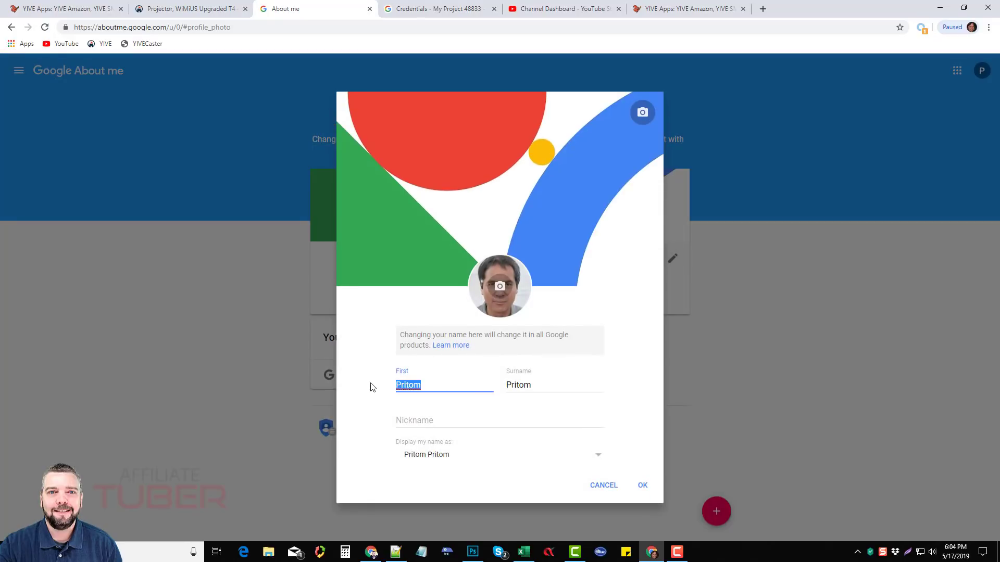
type("Tom")
left_click(643, 485)
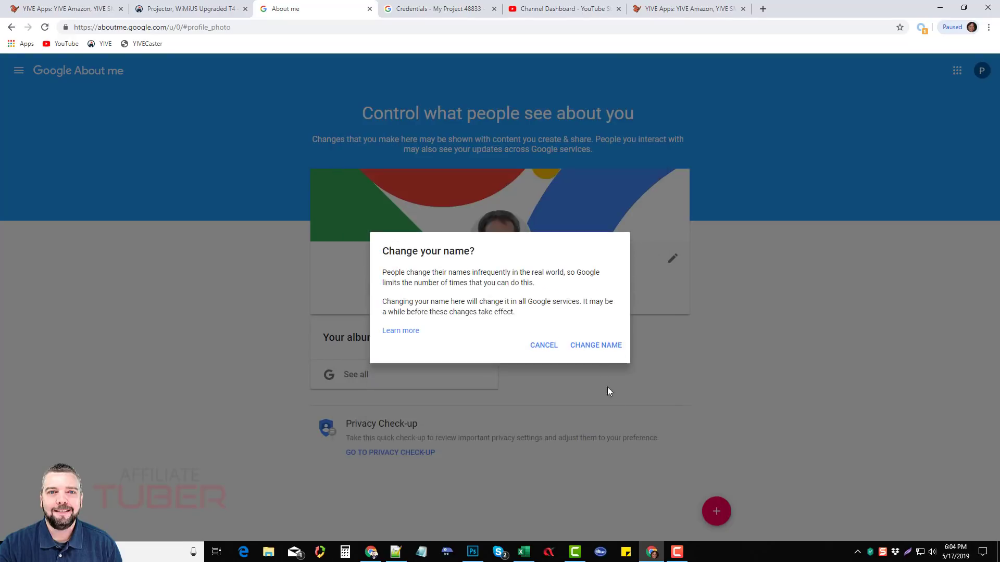
left_click(593, 351)
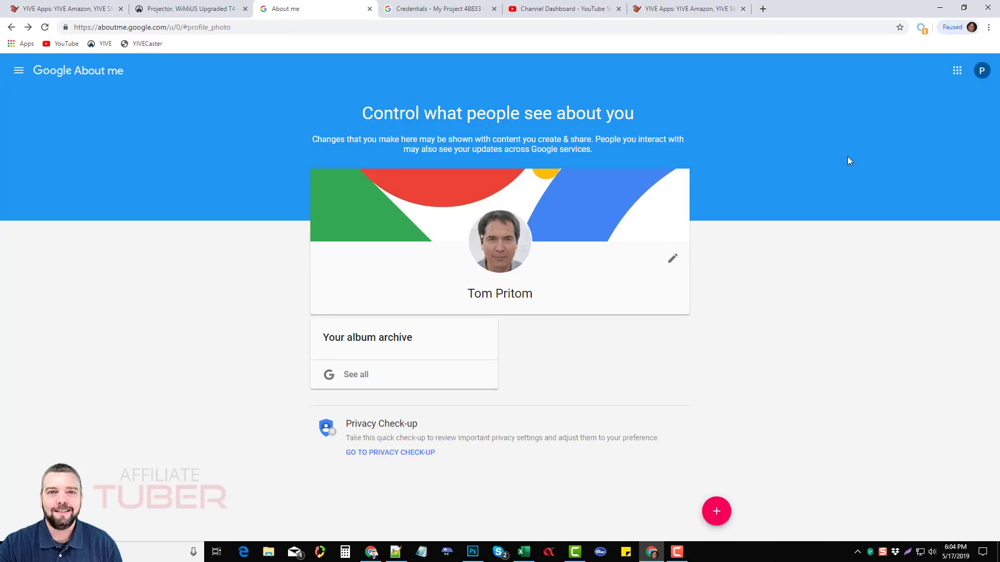
Open the account's own YouTube channel page and start customising the channel.
left_click(566, 10)
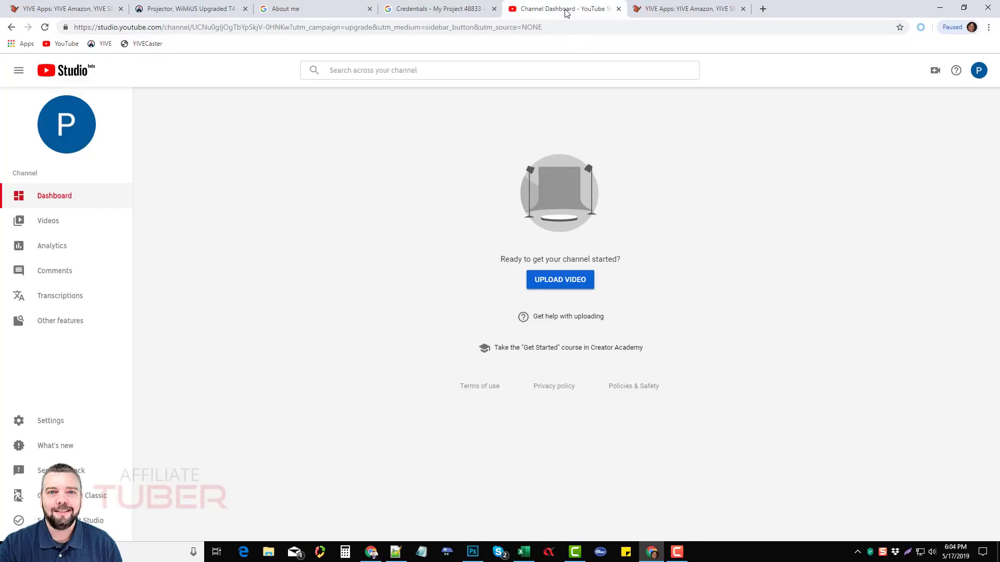
left_click(979, 71)
left_click(874, 138)
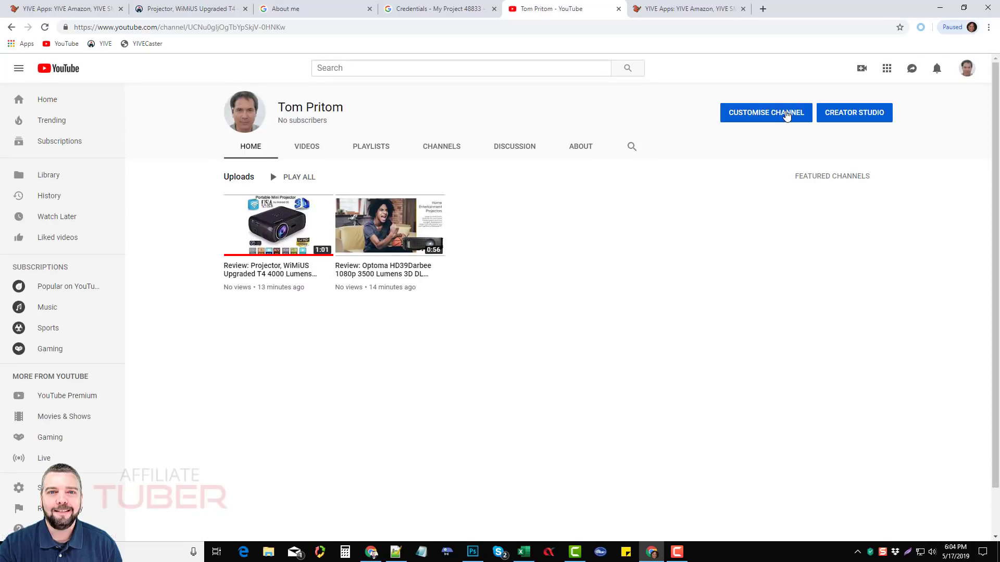
left_click(787, 116)
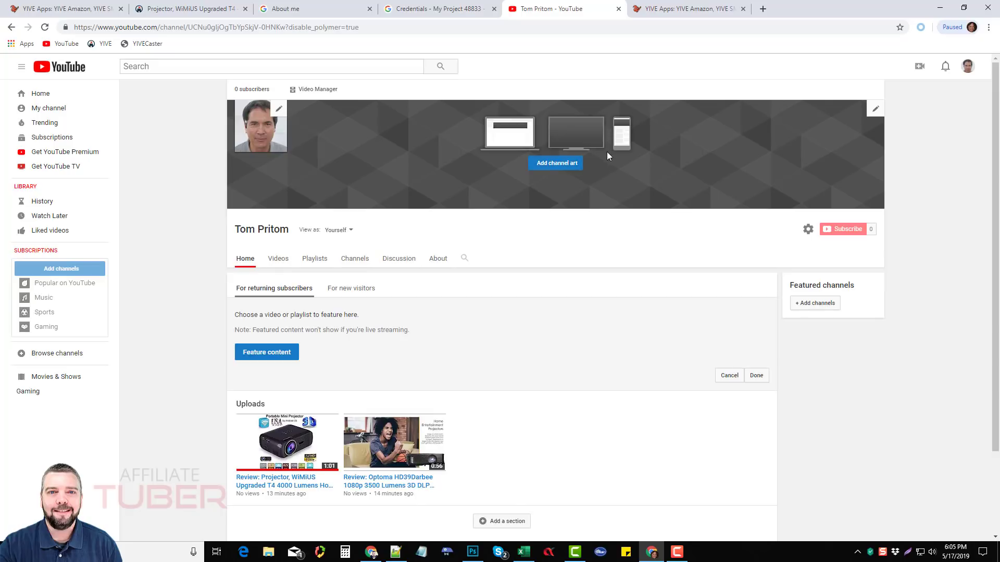
Search pixabay.com for projectors and find the Film Photo Slides image among the results.
left_click(763, 9)
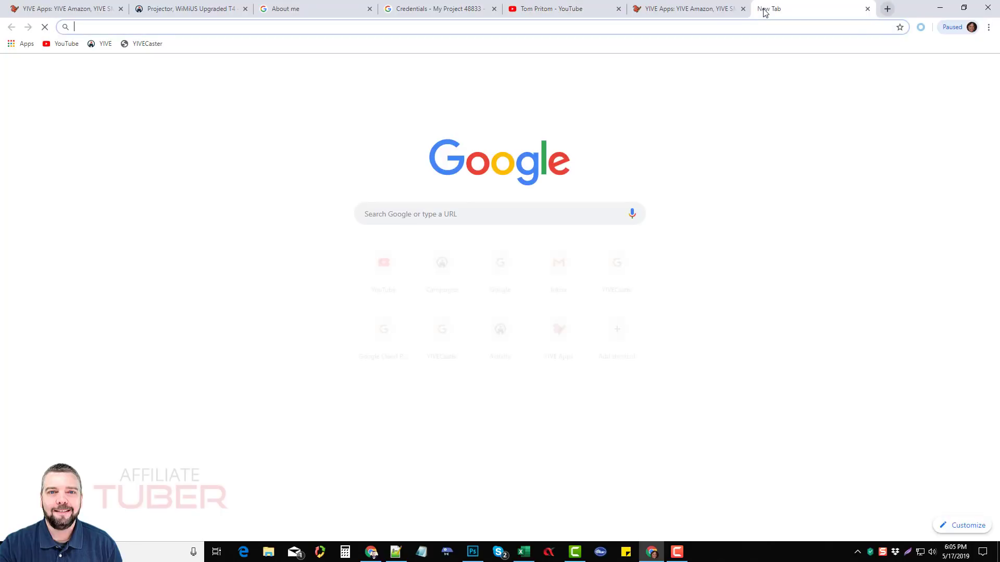
type("pixabay.com")
key("Return")
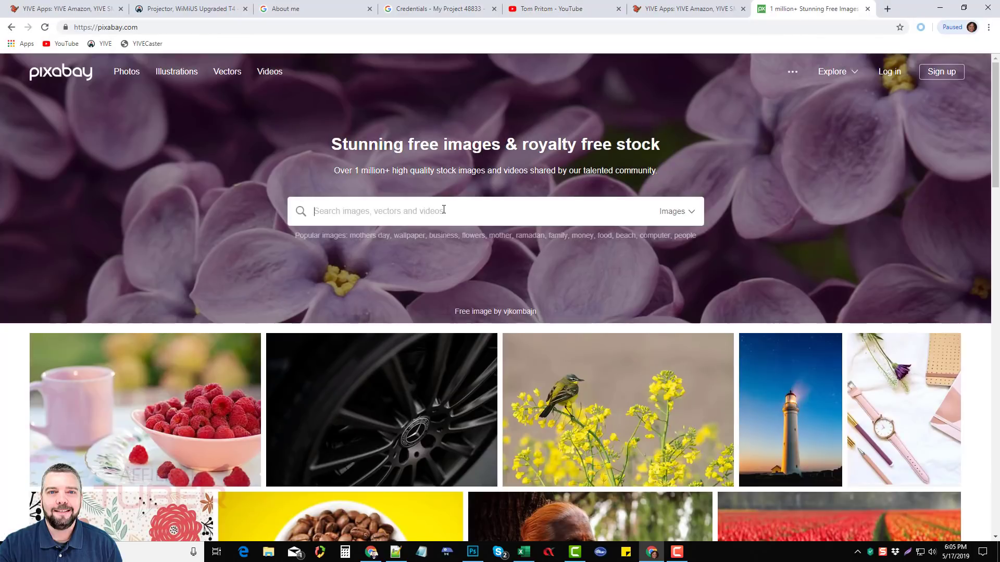
scroll(423, 152, "down", 2)
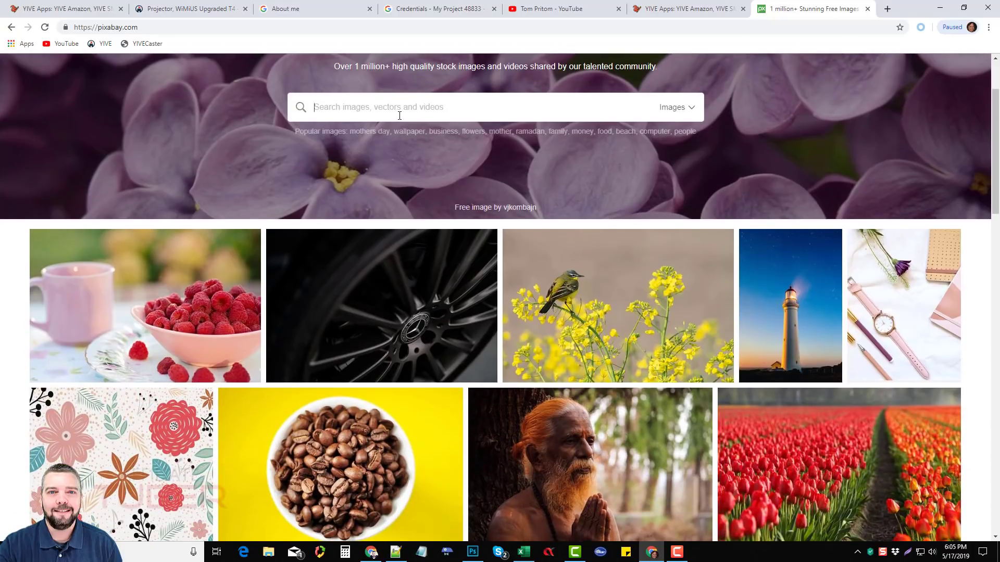
type("projectors")
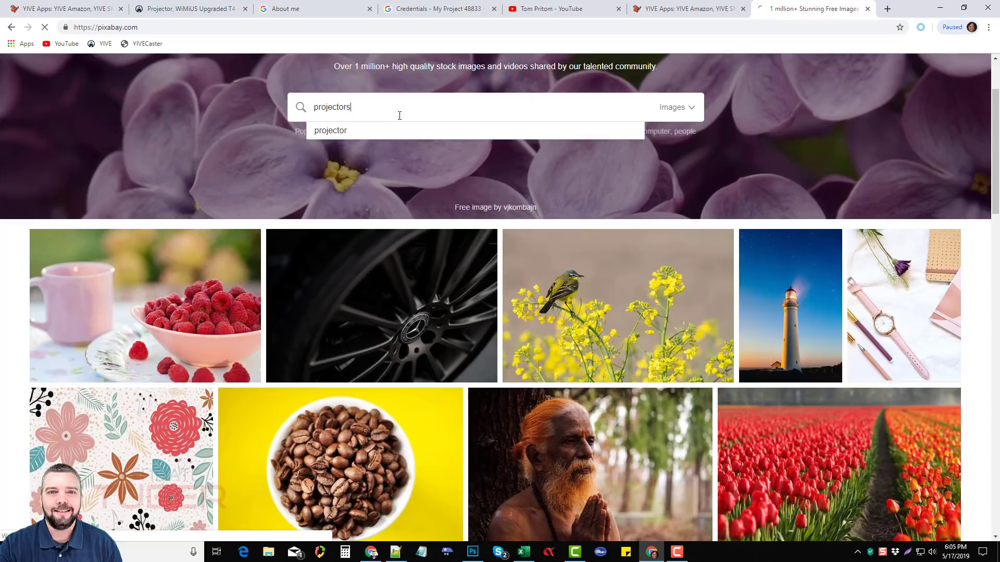
key("Return")
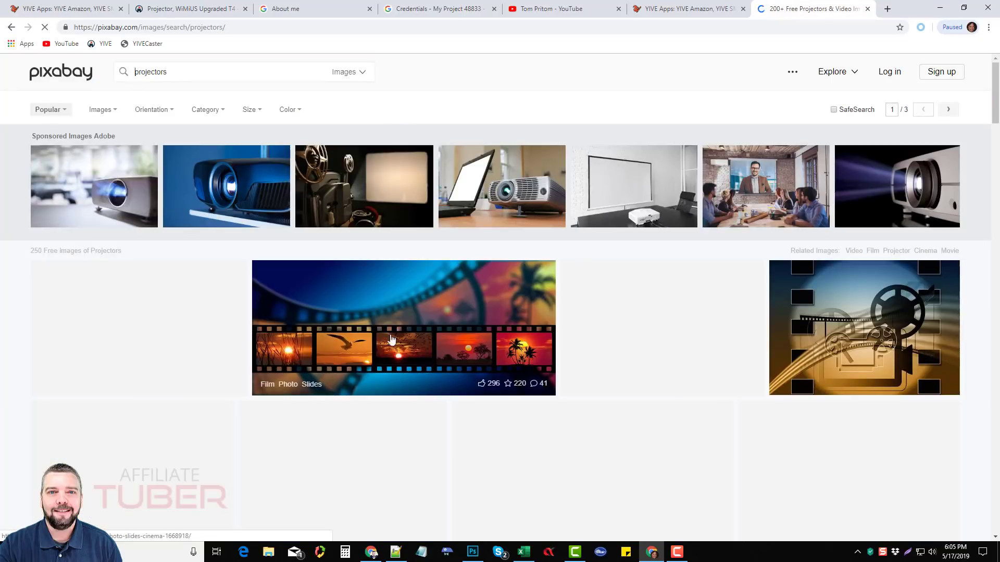
scroll(678, 235, "down", 2)
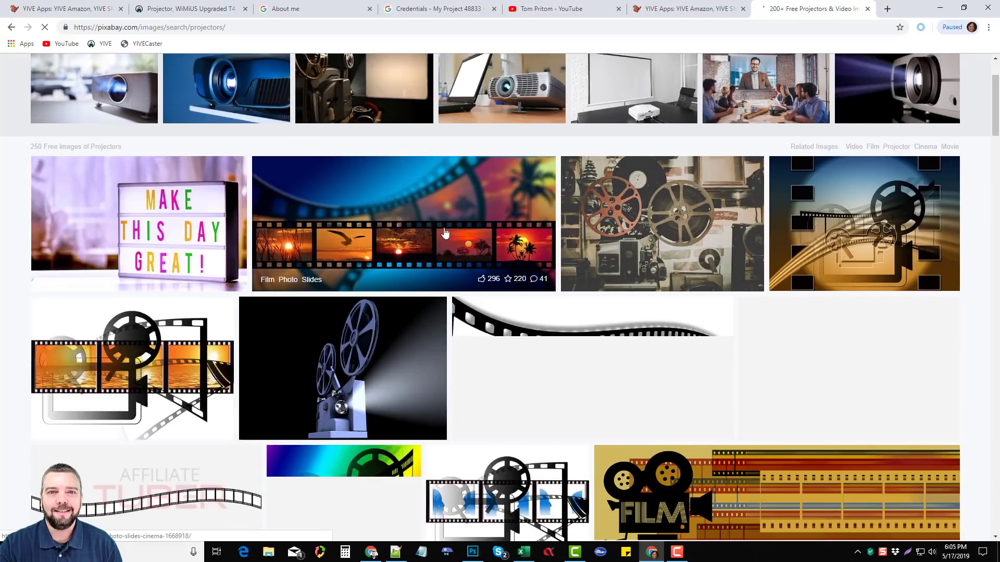
scroll(431, 270, "down", 2)
scroll(431, 269, "down", 9)
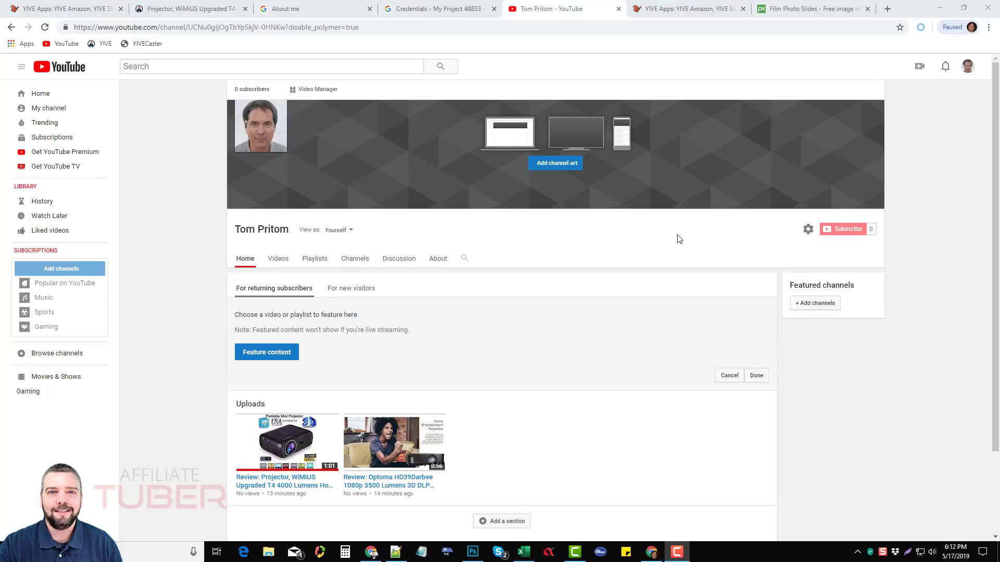
Upload the film strip picture and apply it as the channel art without adjusting the crop.
left_click(558, 165)
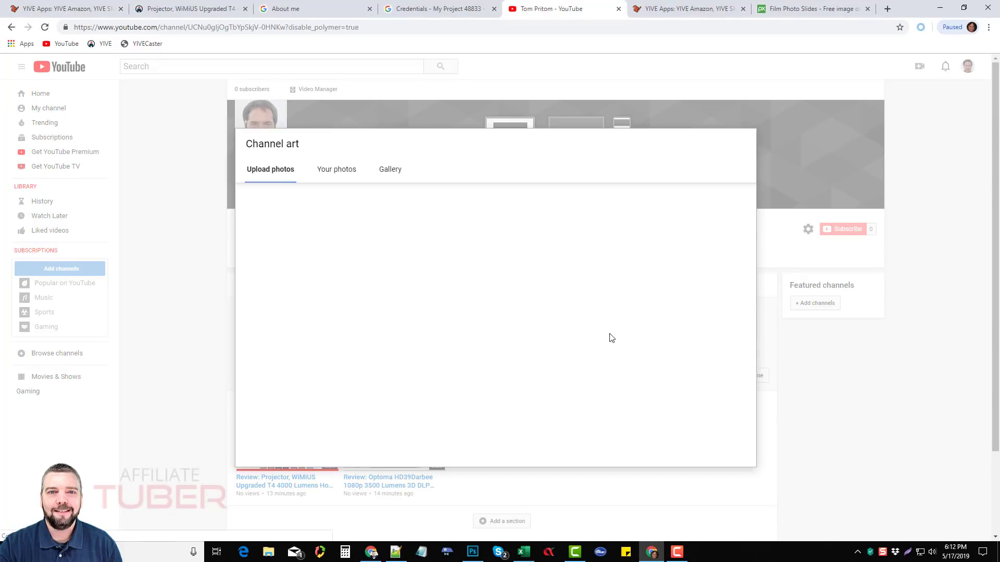
left_click(490, 327)
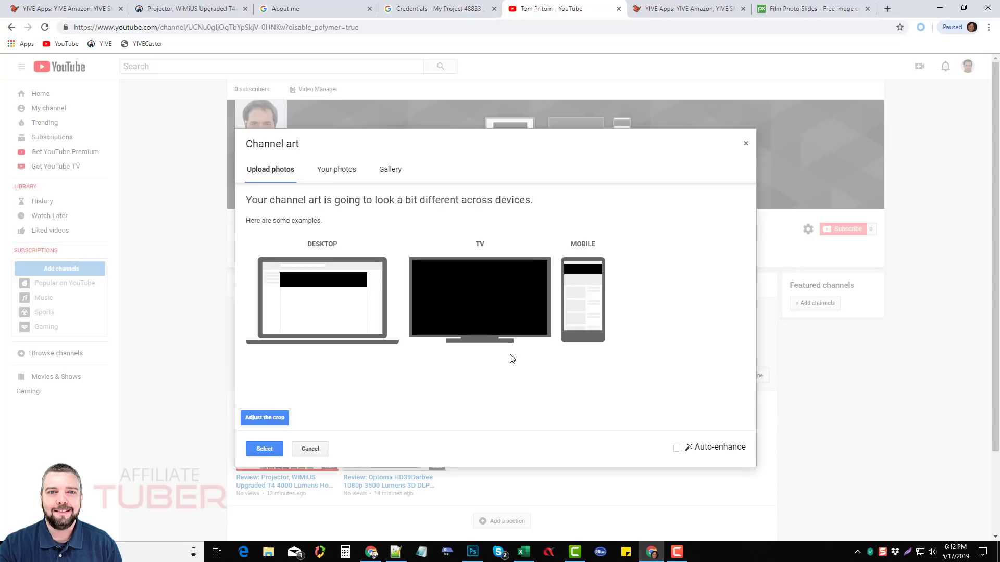
left_click(265, 449)
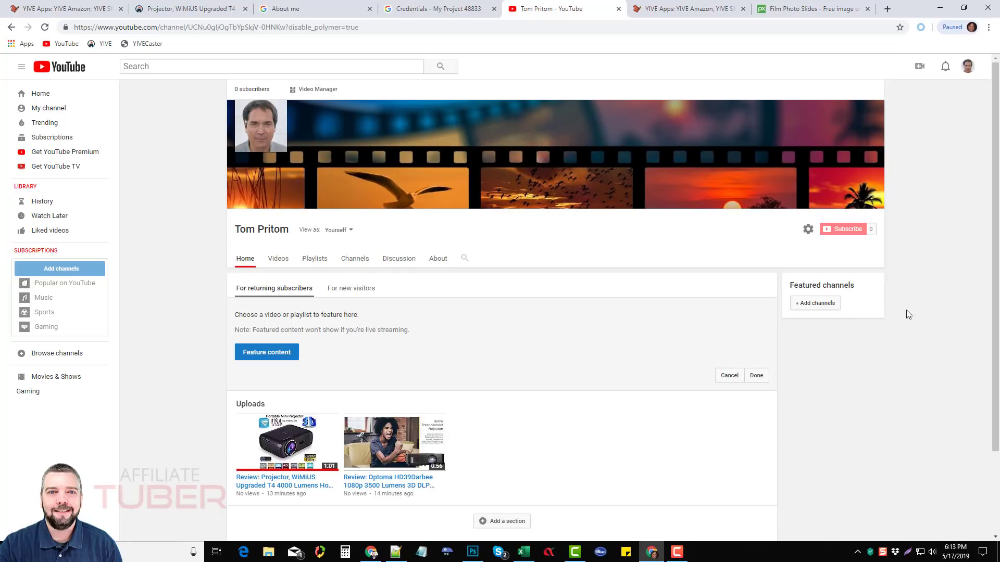
Open the channel's Status and Features page in Creator Studio and examine the feature list, especially Custom thumbnails.
left_click(967, 67)
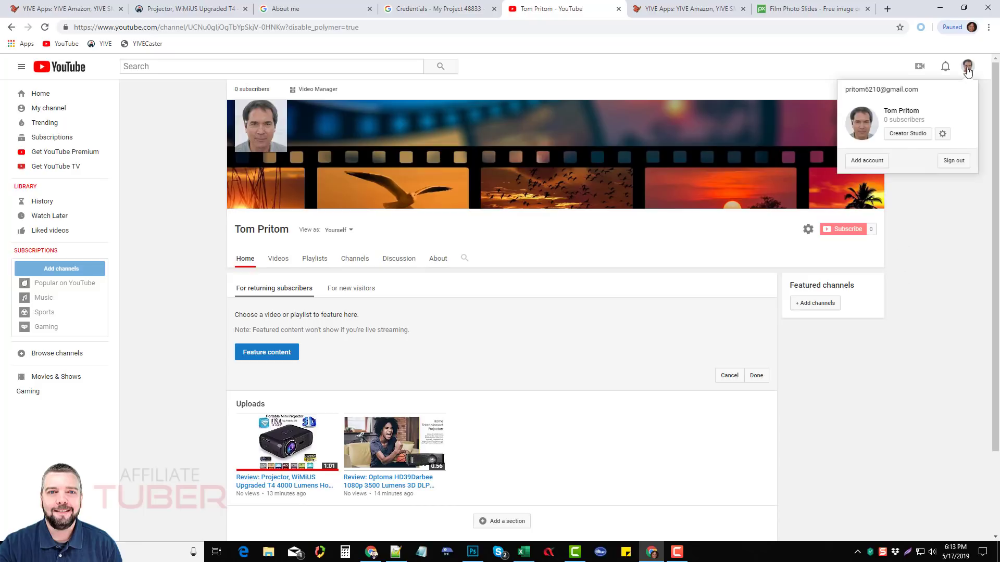
left_click(906, 134)
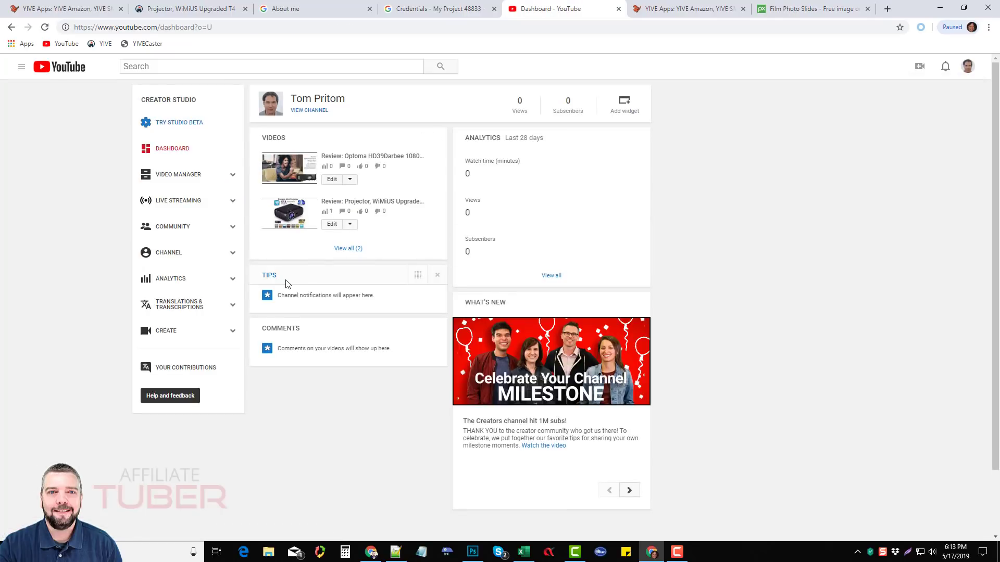
left_click(233, 256)
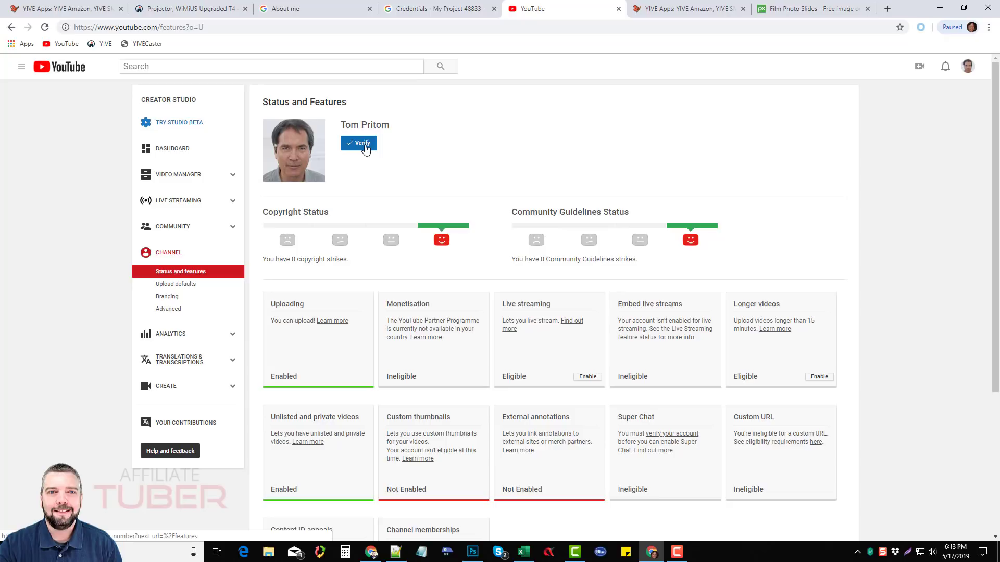
scroll(401, 270, "down", 3)
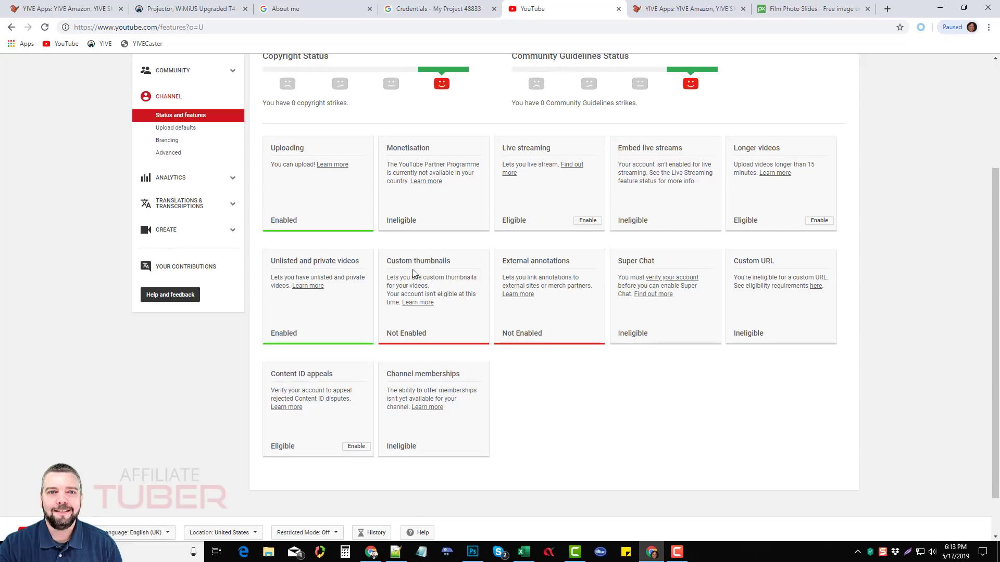
left_click_drag(387, 260, 453, 261)
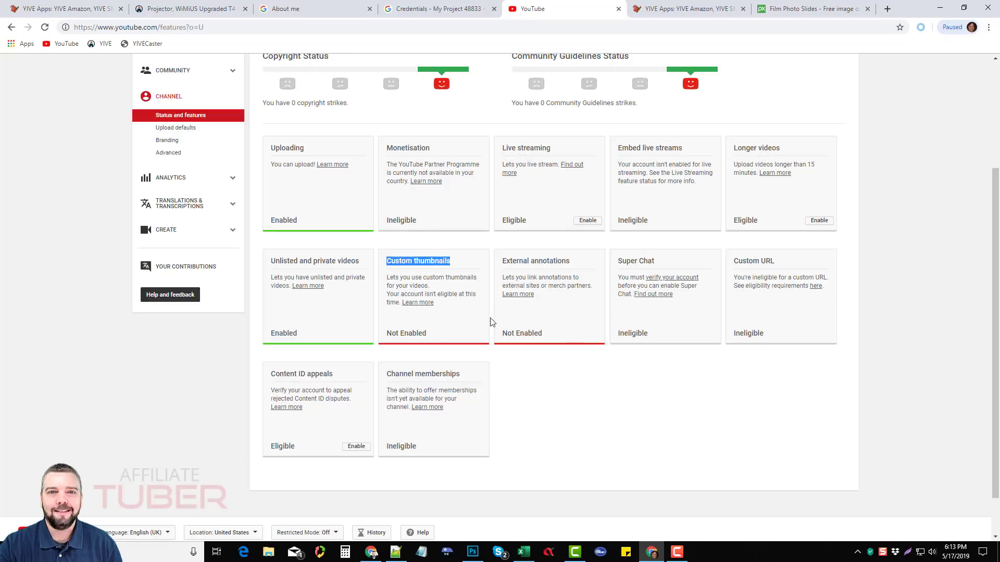
left_click(455, 262)
scroll(449, 334, "up", 3)
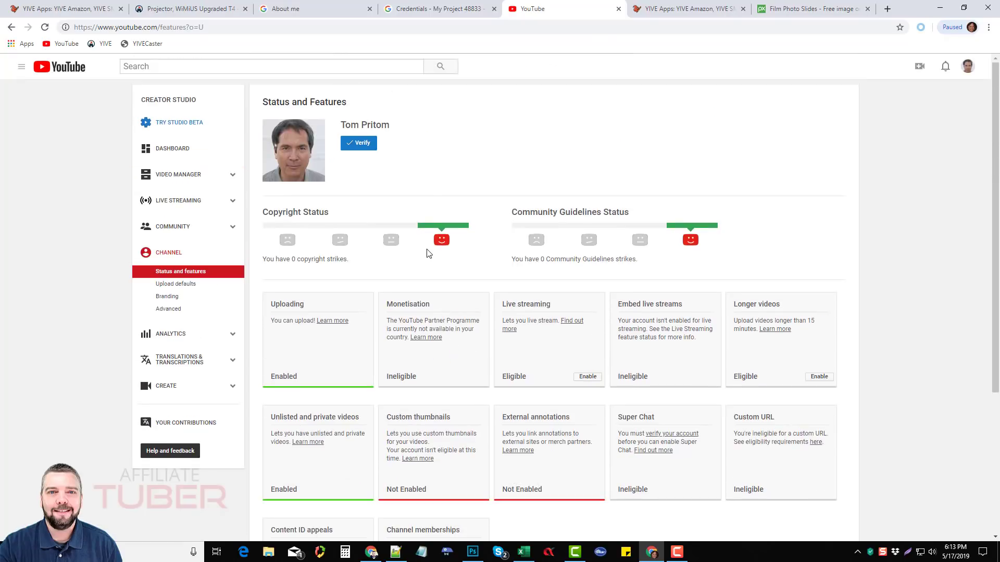
Verify the YouTube account by phone, continue to Status and Features, and review the feature list.
left_click(362, 144)
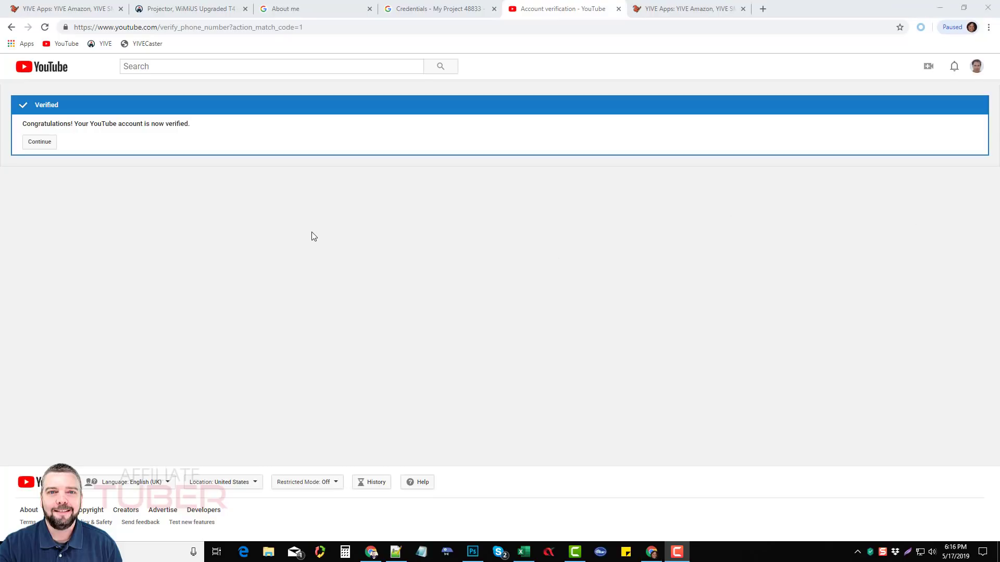
left_click(43, 142)
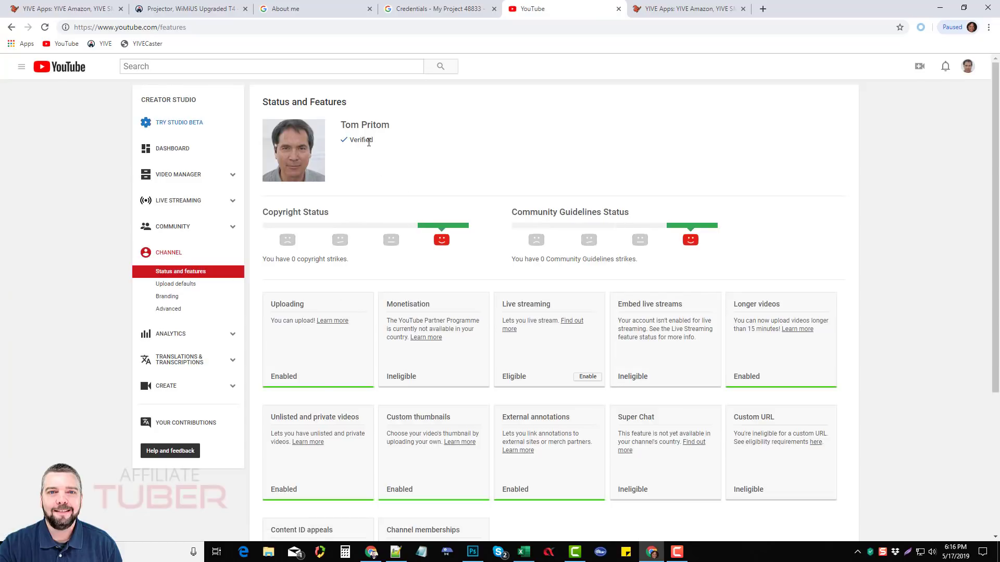
scroll(436, 304, "down", 2)
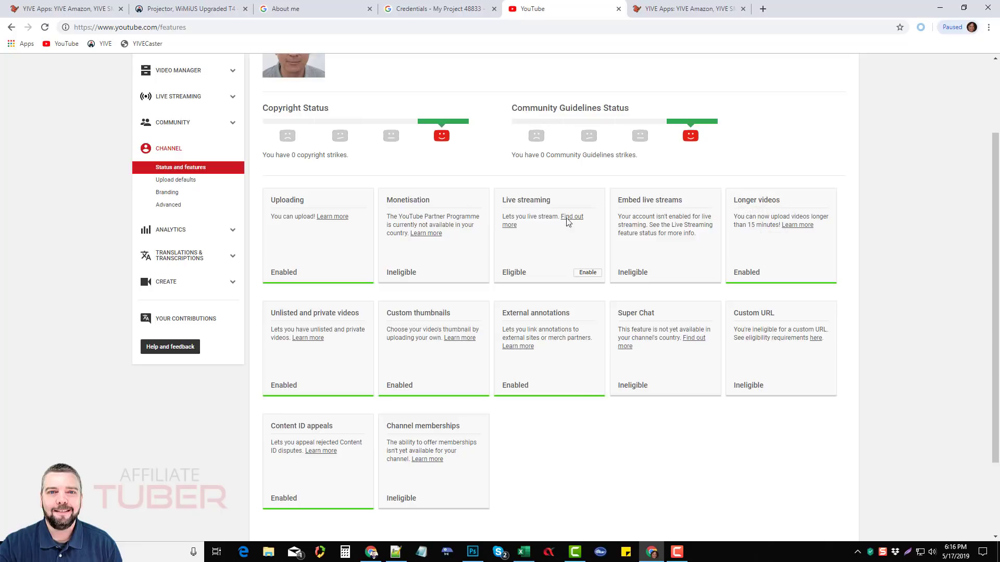
scroll(478, 292, "up", 3)
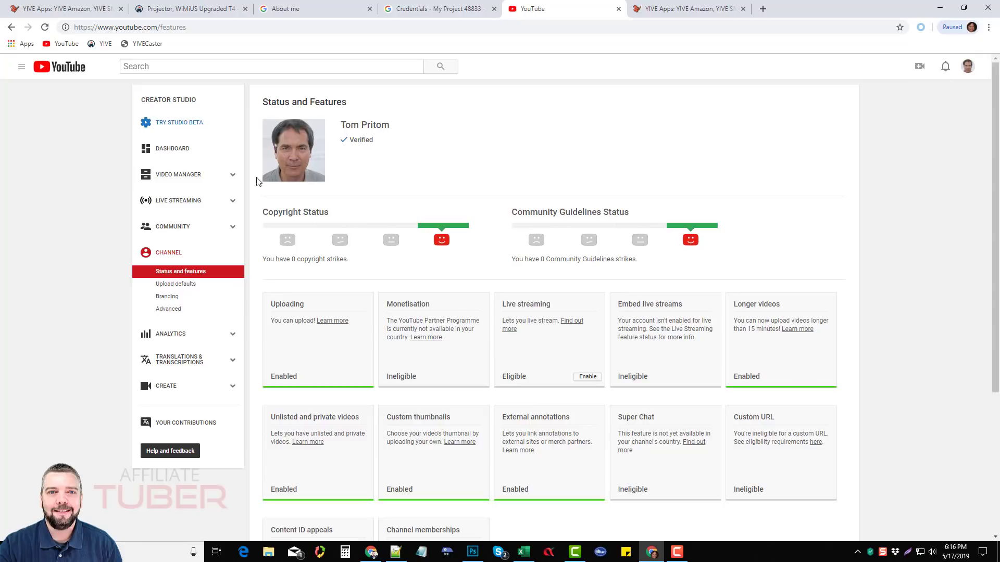
Return to the Creator Studio dashboard and switch to the YIVE Apps start page.
left_click(180, 151)
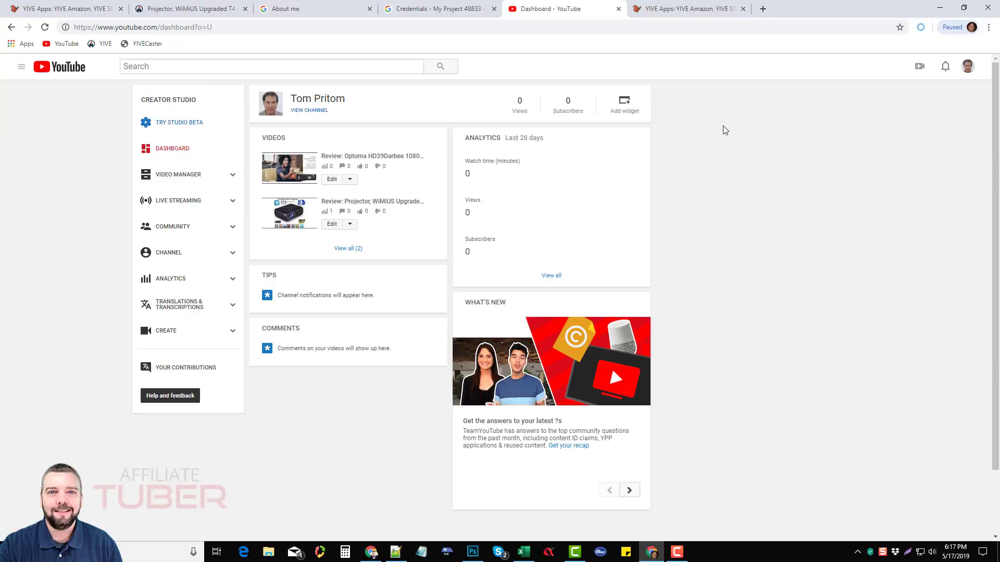
left_click(687, 11)
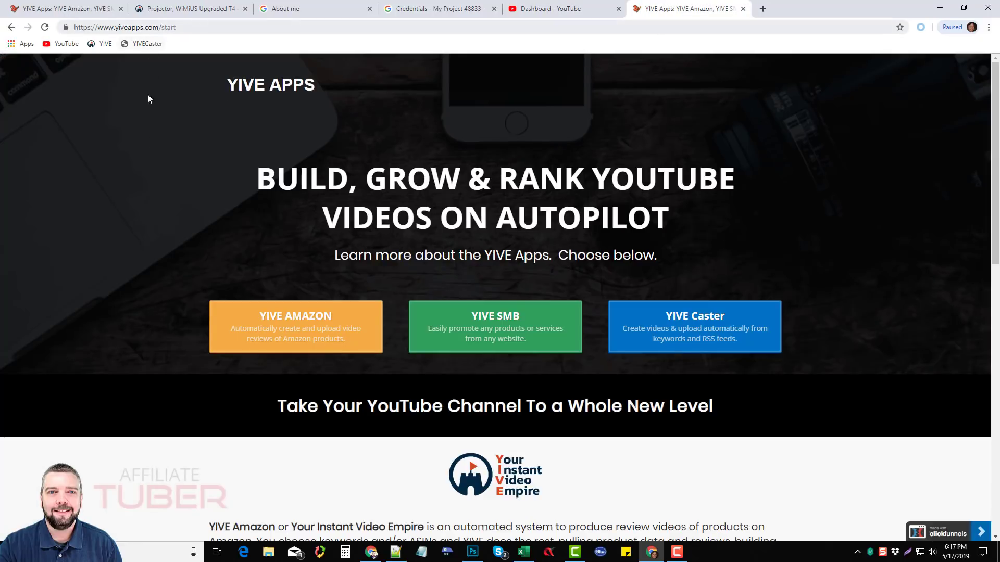